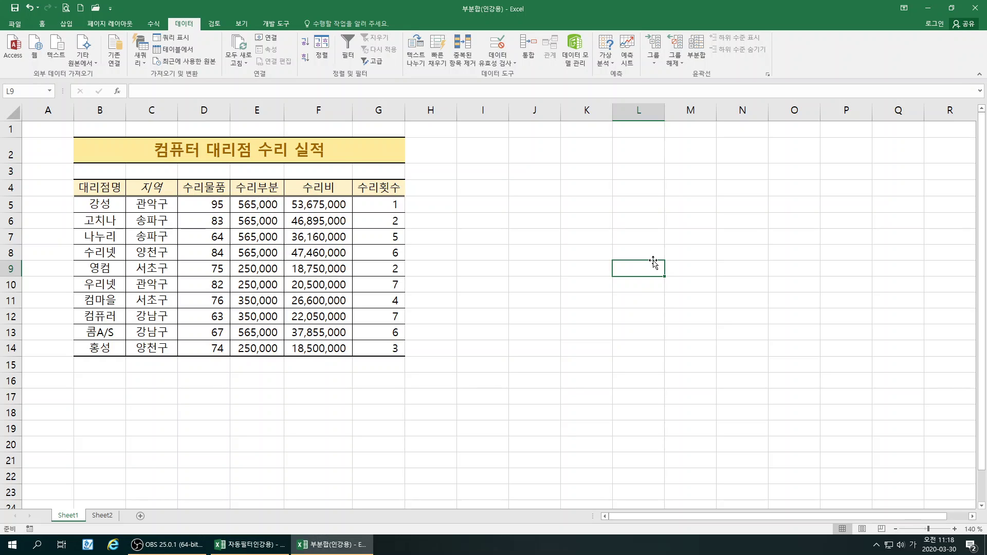
Enter the note 정렬 in cell J5
{"action": "left_click", "coordinate": [539, 208]}
{"action": "type", "text": "ㅈ"}
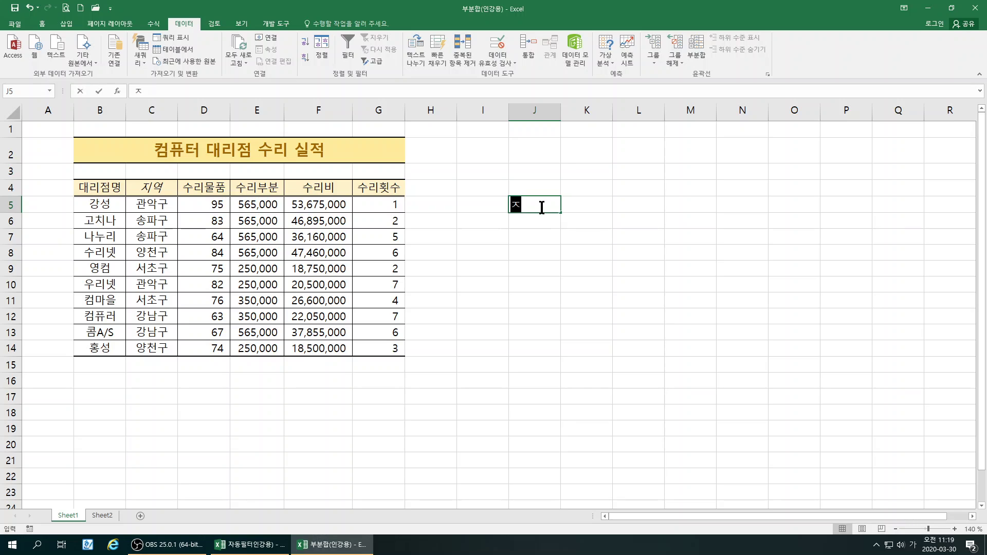
{"action": "type", "text": "정렬"}
{"action": "key", "text": "Return"}
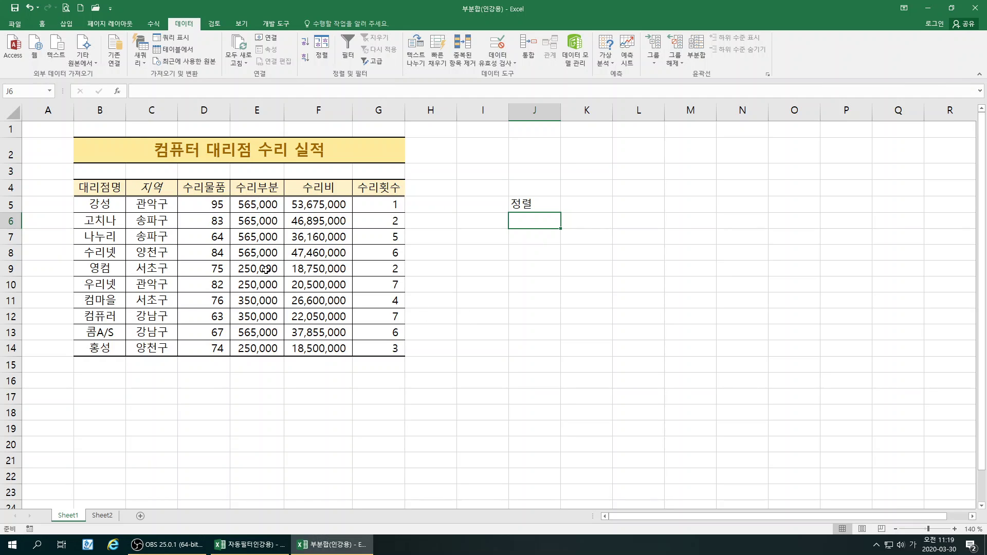
Sort the repair table by the 지역 column in ascending order
{"action": "left_click", "coordinate": [159, 190]}
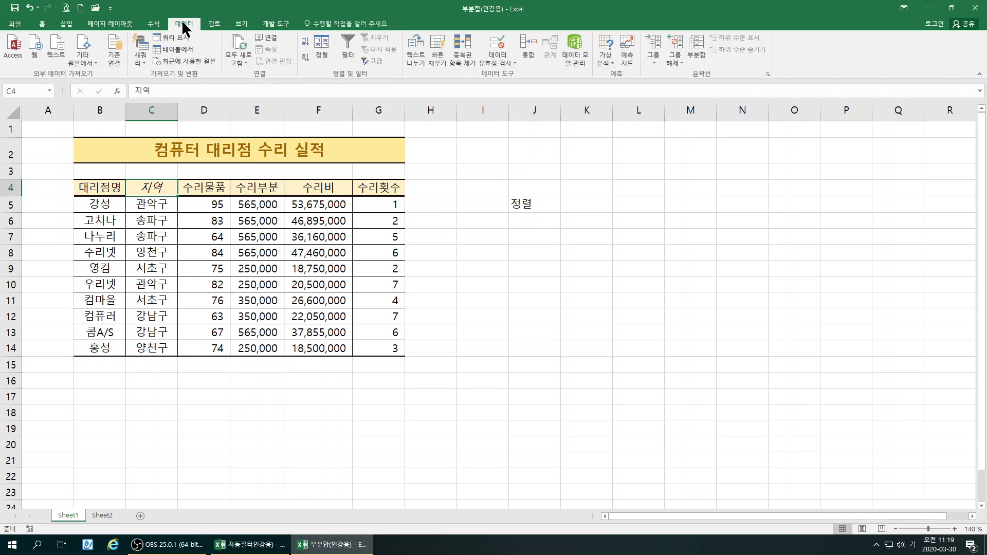
{"action": "left_click", "coordinate": [304, 38]}
{"action": "left_click_drag", "start_coordinate": [151, 208], "coordinate": [154, 222]}
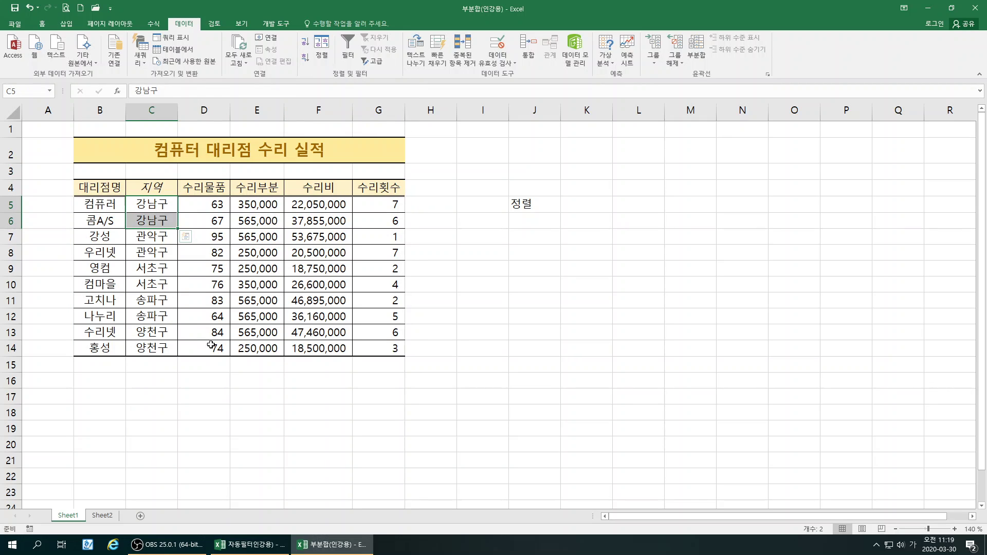
{"action": "left_click", "coordinate": [159, 187]}
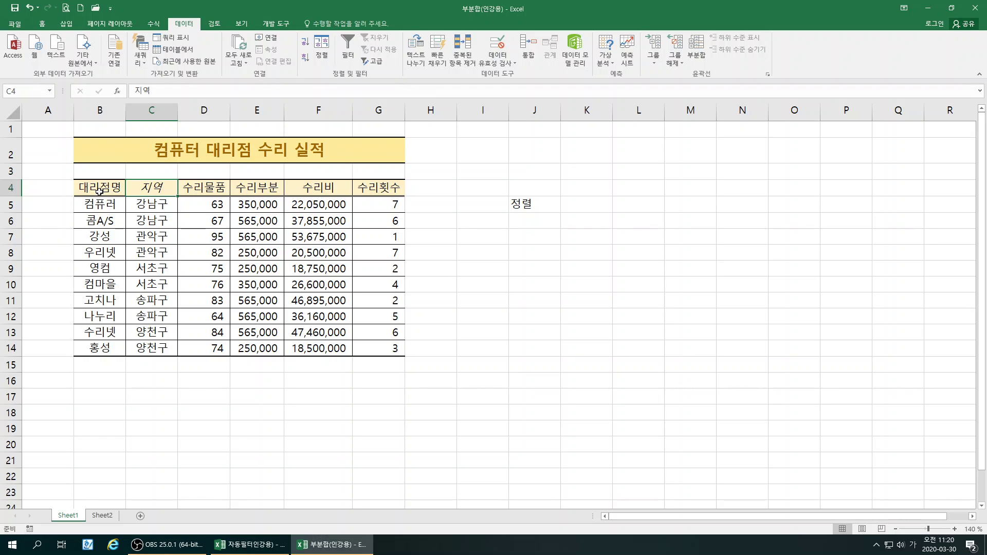
{"action": "left_click", "coordinate": [551, 266]}
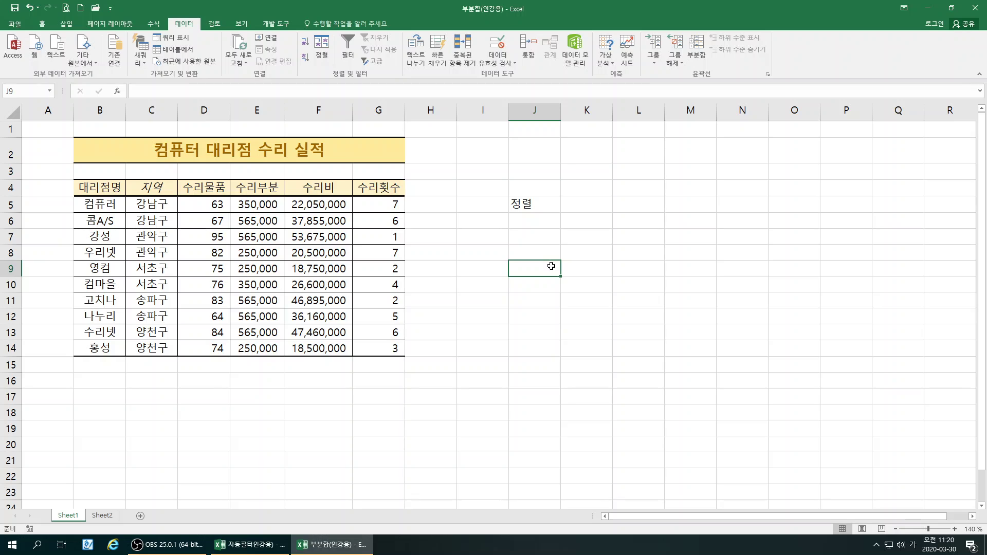
Start a subtotal on the repair table, grouped by 지역 and using the 합계 function
{"action": "left_click", "coordinate": [146, 188]}
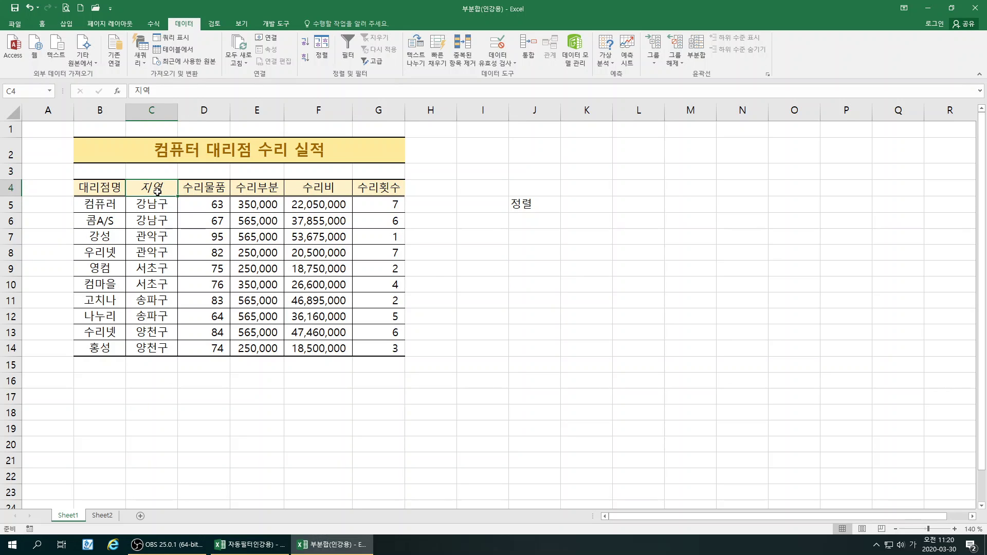
{"action": "left_click", "coordinate": [698, 42]}
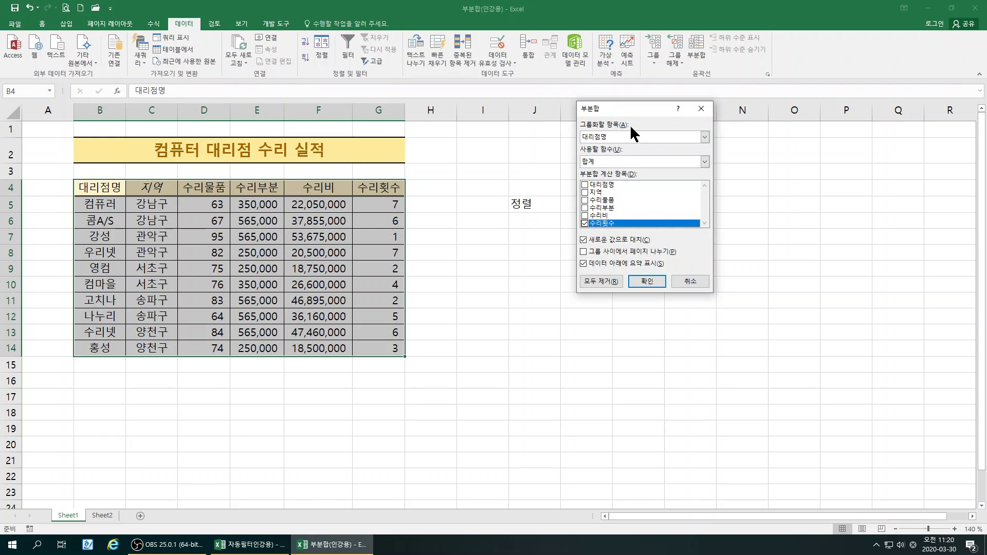
{"action": "left_click", "coordinate": [612, 137]}
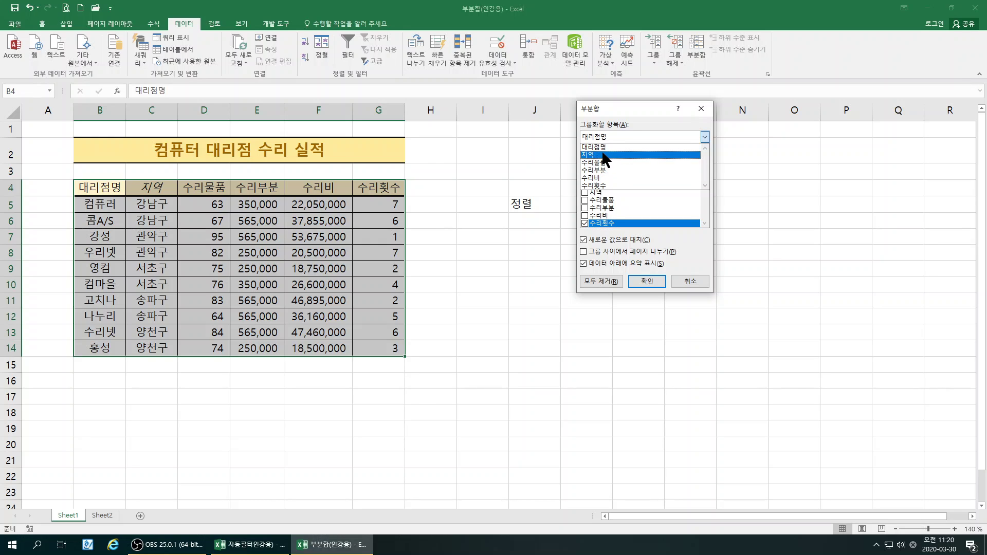
{"action": "left_click", "coordinate": [603, 154]}
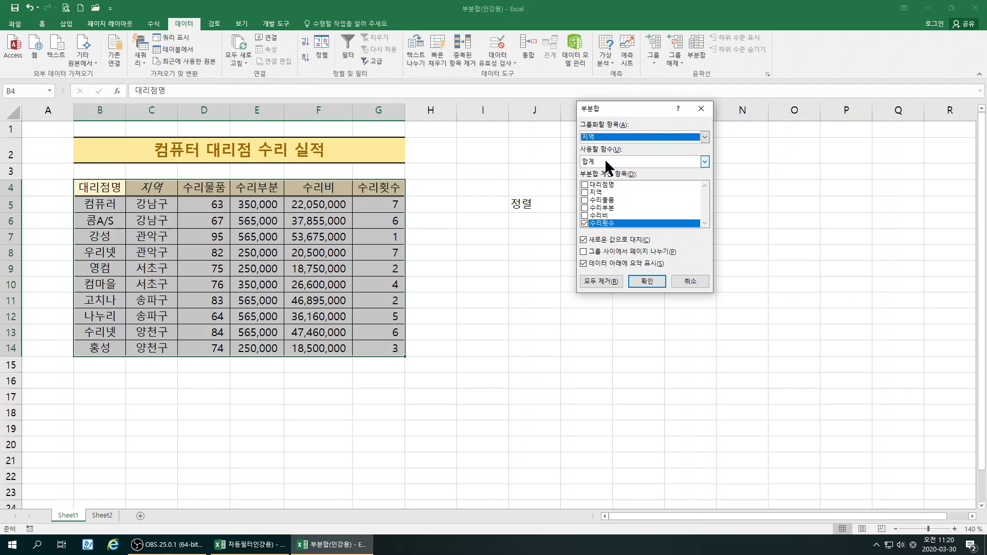
{"action": "left_click", "coordinate": [605, 161]}
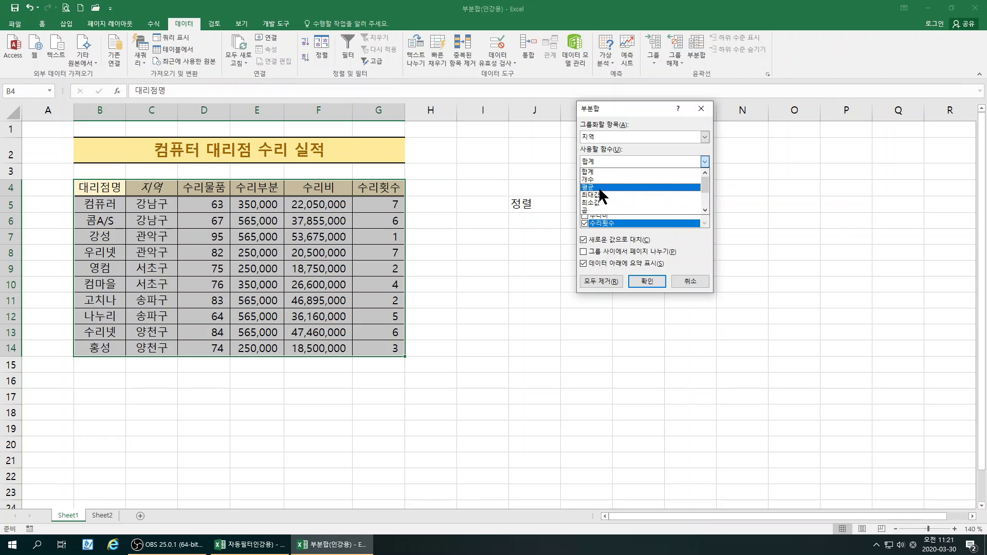
{"action": "scroll", "coordinate": [619, 190], "scroll_direction": "down", "scroll_amount": 2}
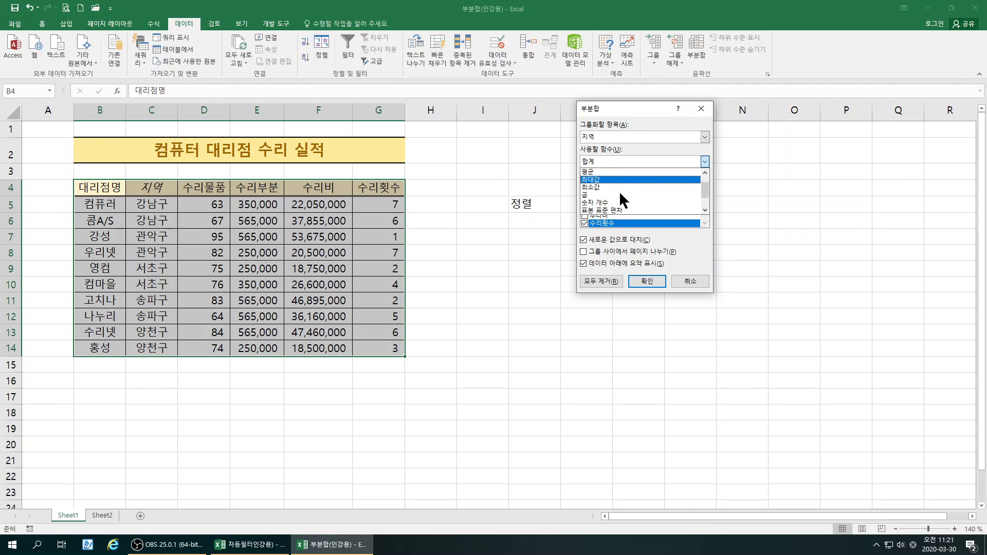
{"action": "scroll", "coordinate": [620, 194], "scroll_direction": "down", "scroll_amount": 1}
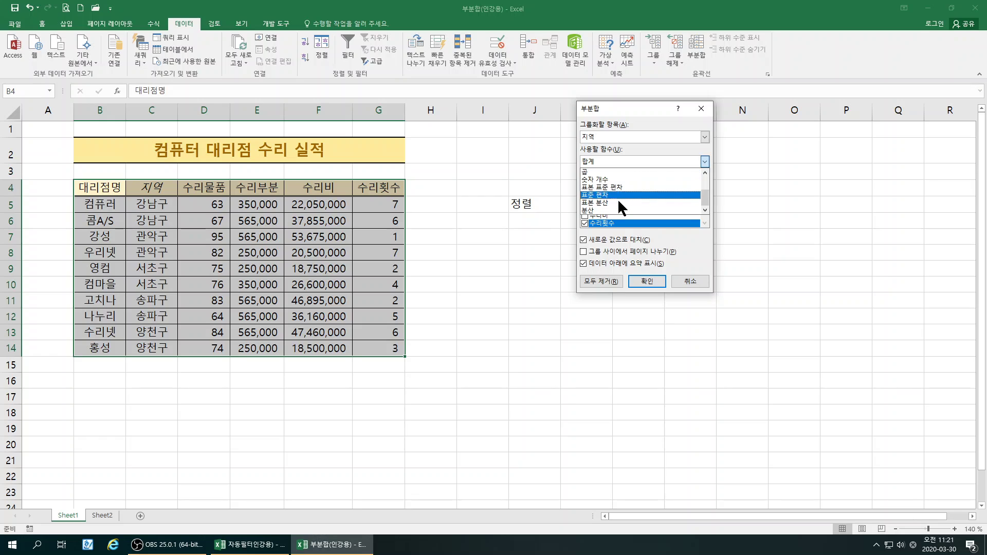
{"action": "scroll", "coordinate": [619, 204], "scroll_direction": "up", "scroll_amount": 3}
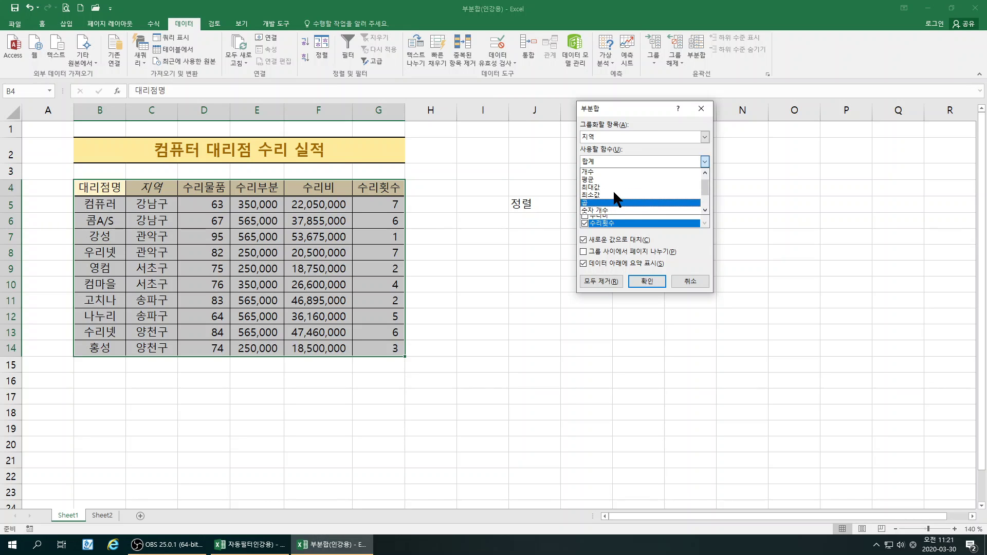
{"action": "scroll", "coordinate": [601, 191], "scroll_direction": "up", "scroll_amount": 2}
{"action": "left_click", "coordinate": [595, 170]}
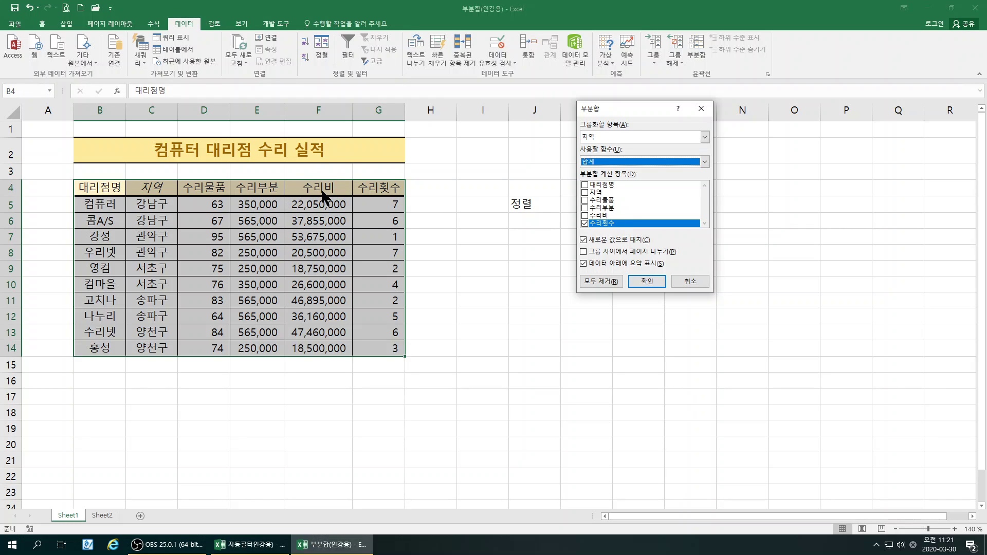
Include only 수리물품 and 수리비 as the subtotalled fields and apply the subtotal
{"action": "left_click", "coordinate": [585, 216]}
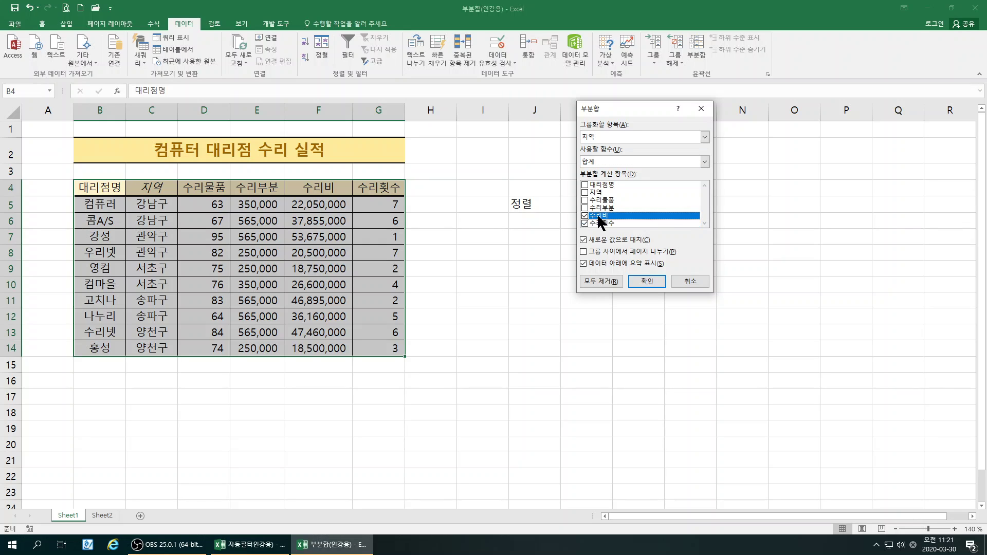
{"action": "left_click", "coordinate": [585, 216]}
{"action": "left_click", "coordinate": [585, 223]}
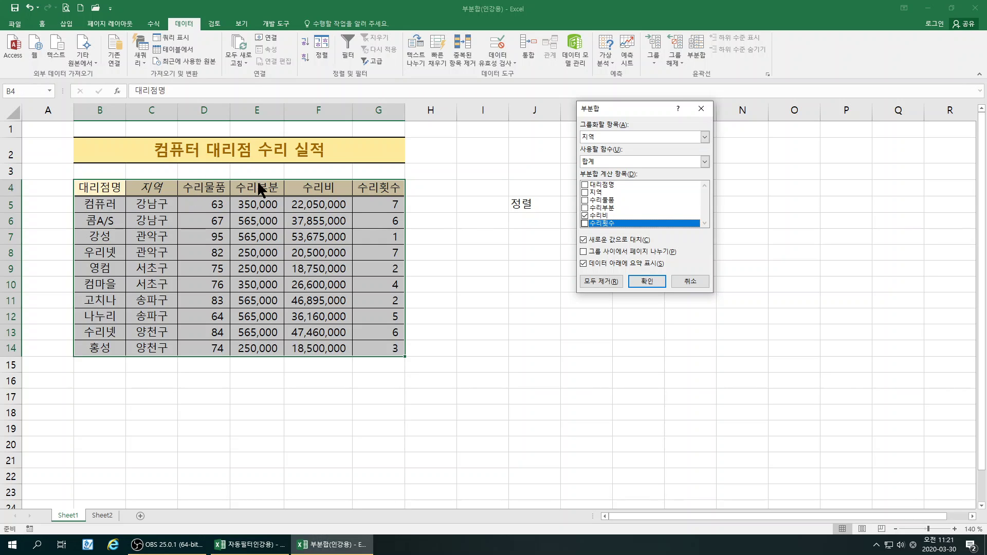
{"action": "left_click", "coordinate": [585, 200]}
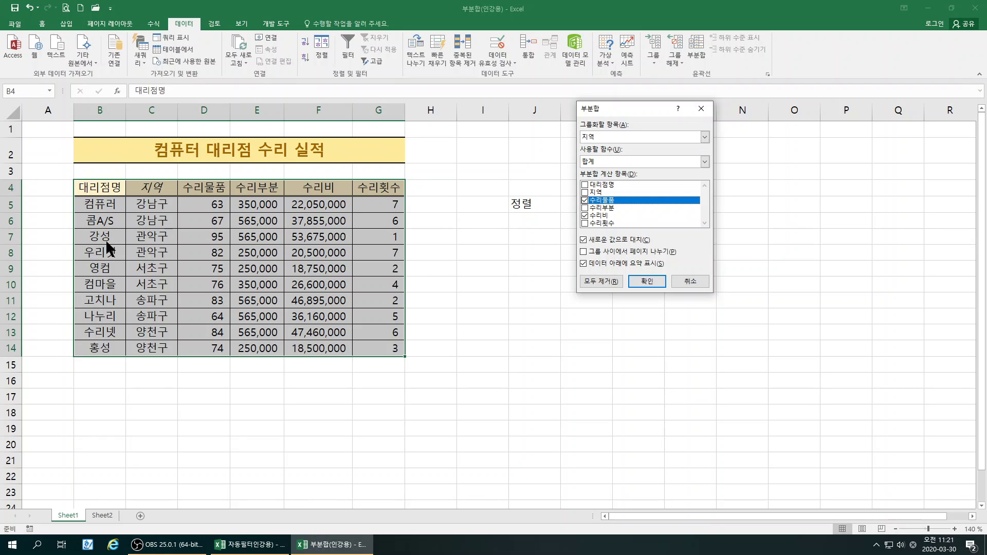
{"action": "left_click", "coordinate": [584, 185]}
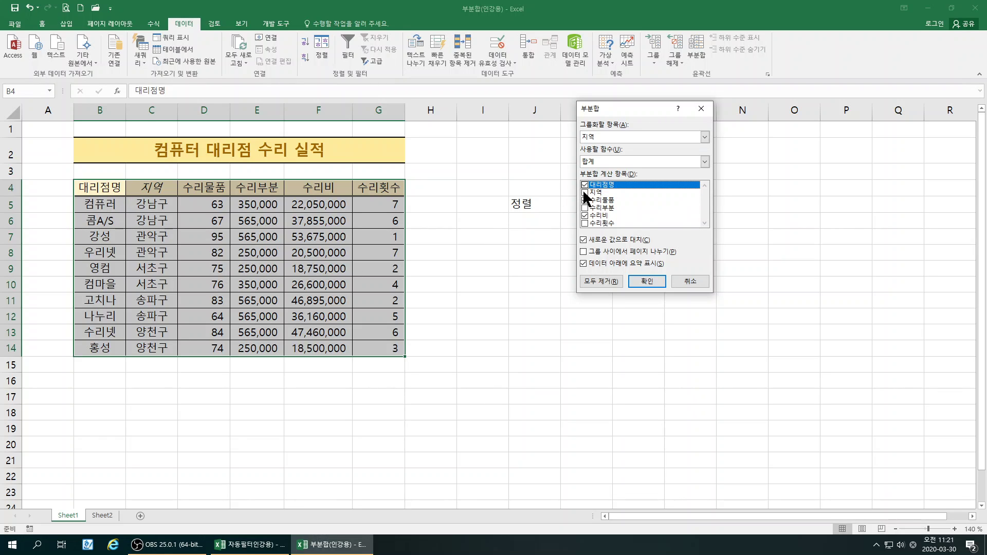
{"action": "left_click", "coordinate": [585, 192]}
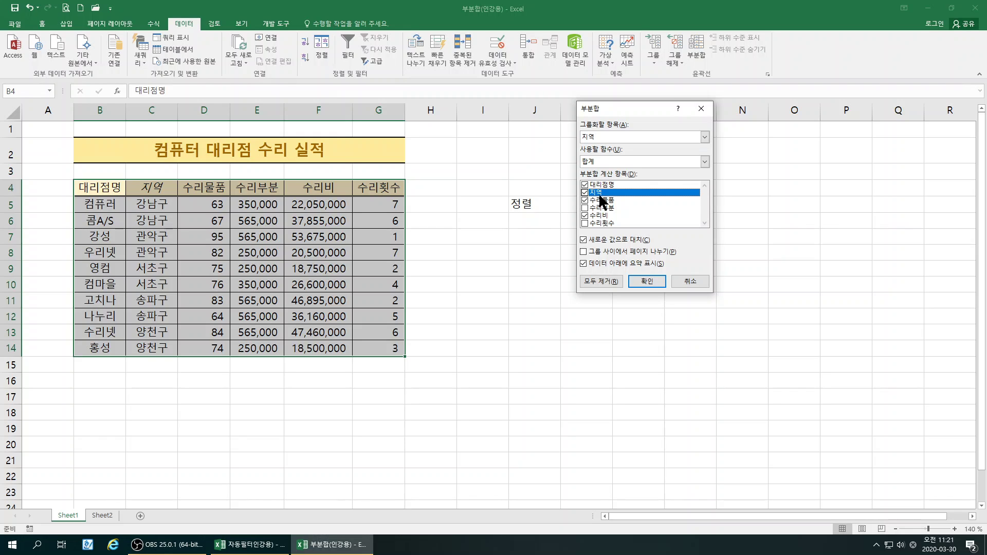
{"action": "left_click", "coordinate": [585, 193]}
{"action": "left_click", "coordinate": [584, 185]}
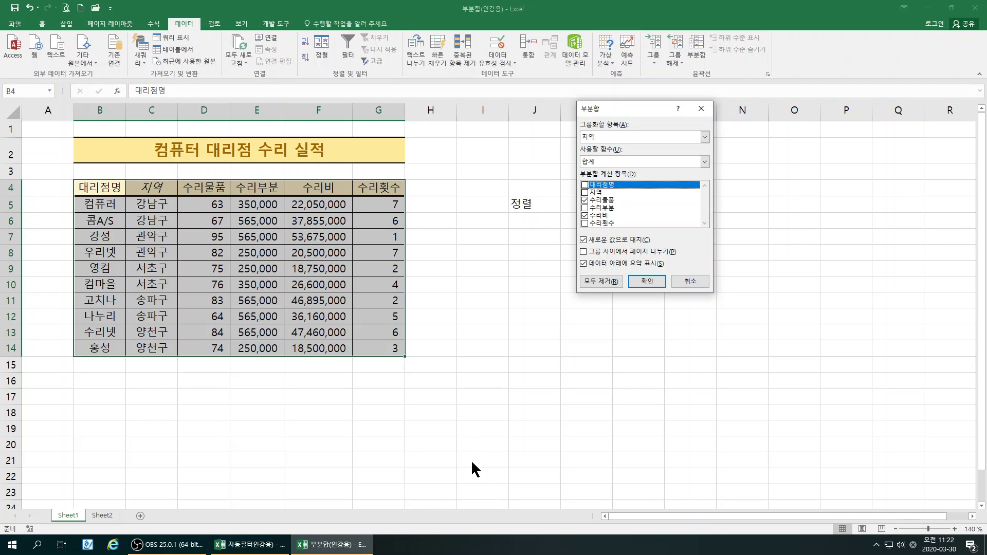
{"action": "left_click", "coordinate": [646, 281]}
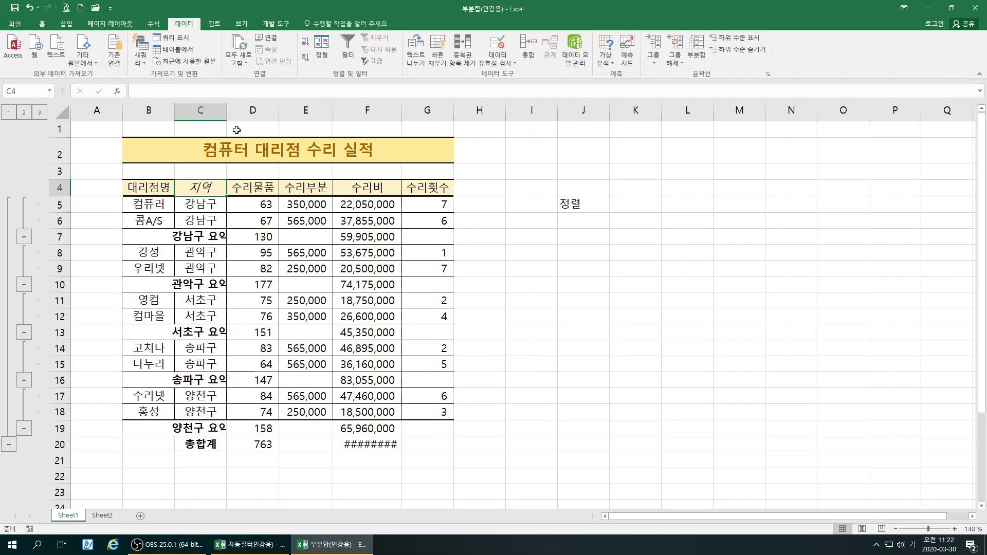
Widen columns C and F so the summary labels and the grand total fit
{"action": "left_click_drag", "start_coordinate": [226, 111], "coordinate": [248, 112]}
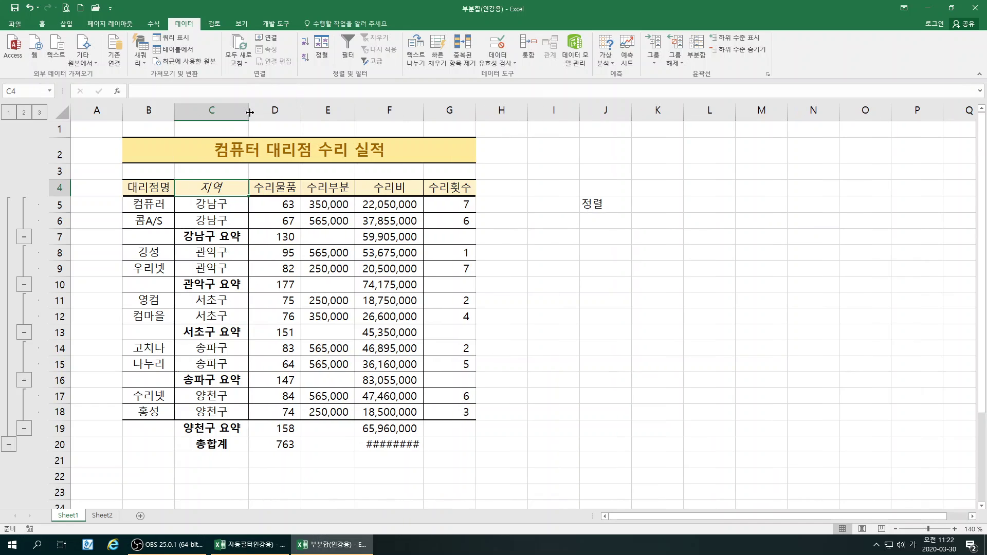
{"action": "left_click_drag", "start_coordinate": [423, 112], "coordinate": [433, 112]}
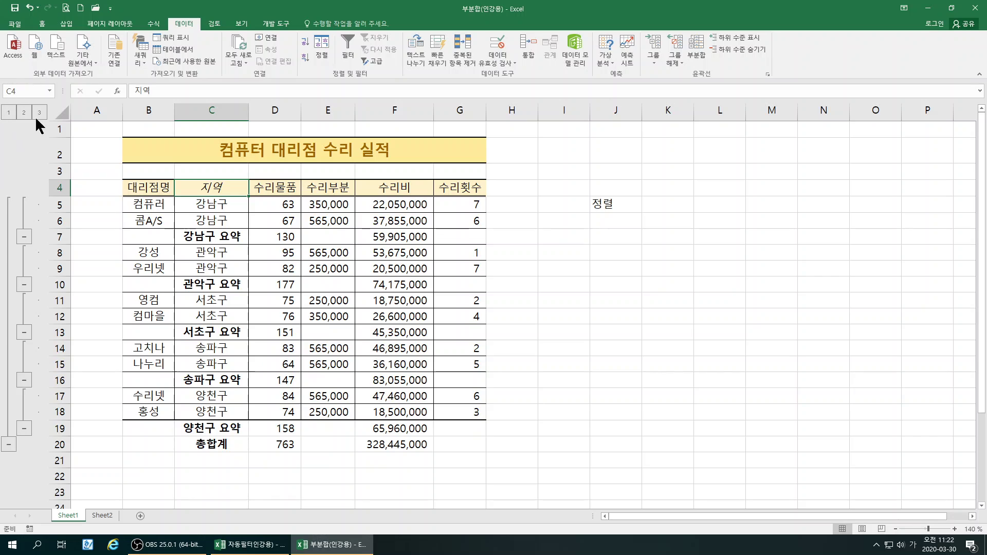
Examine the subtotals at outline levels 1 and 2, and return to the full detail of level 3
{"action": "left_click", "coordinate": [9, 113]}
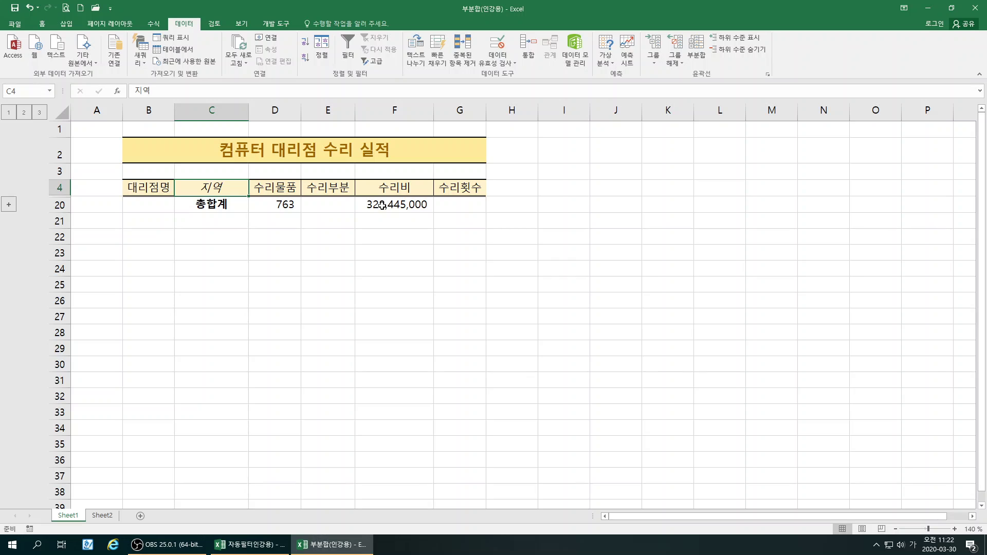
{"action": "left_click", "coordinate": [23, 112]}
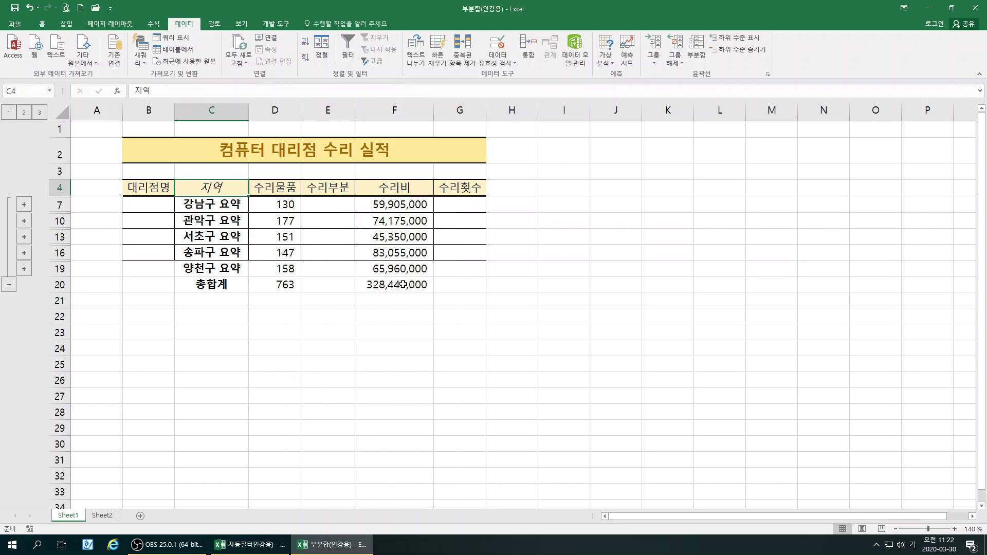
{"action": "left_click", "coordinate": [40, 111]}
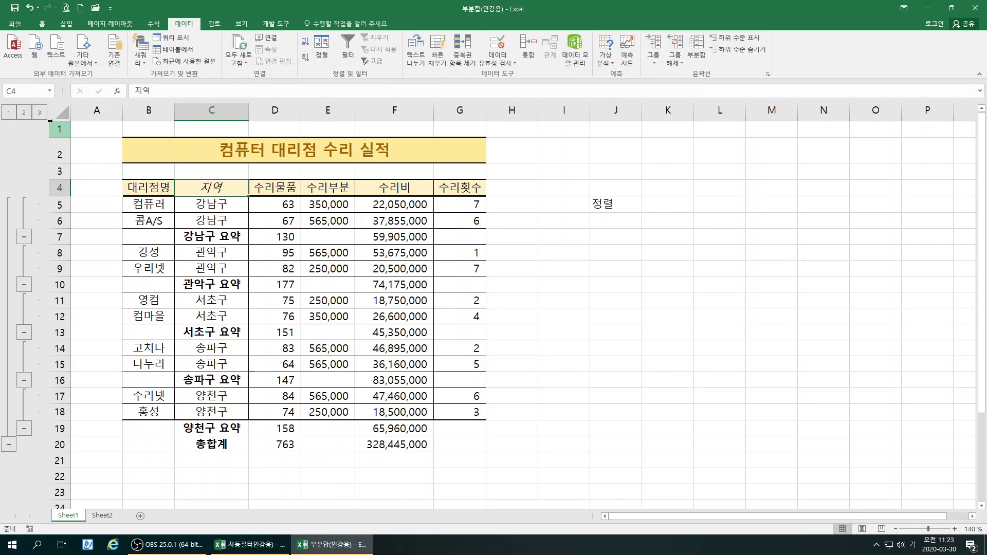
Save a copy of the workbook in the 바탕 화면 folder under the name 부분합(인강용)-부분합
{"action": "left_click", "coordinate": [9, 20]}
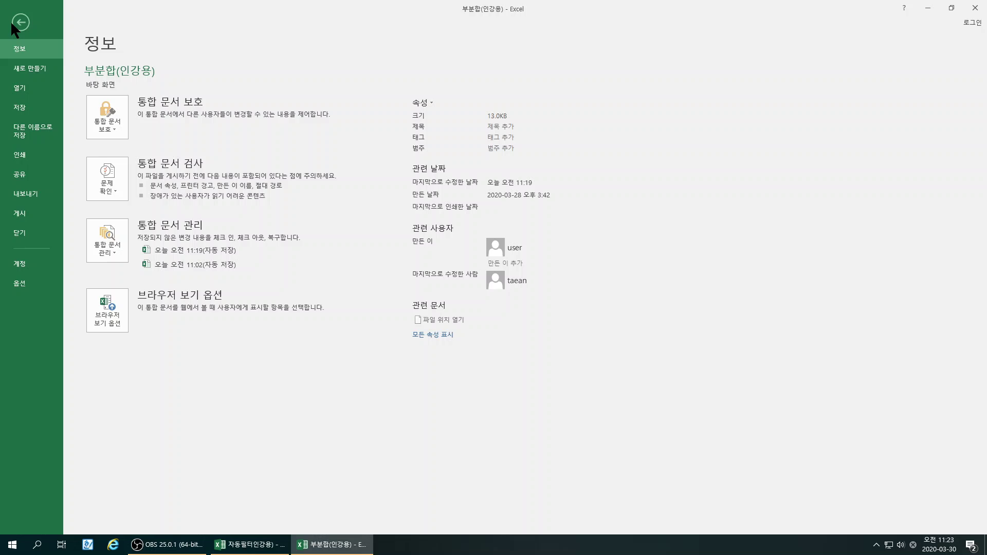
{"action": "left_click", "coordinate": [40, 123]}
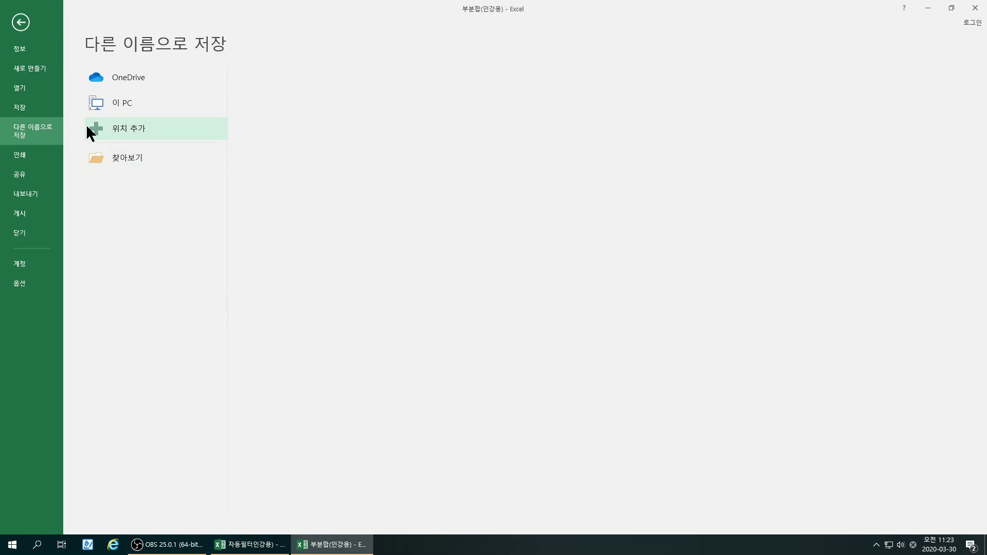
{"action": "left_click", "coordinate": [120, 105]}
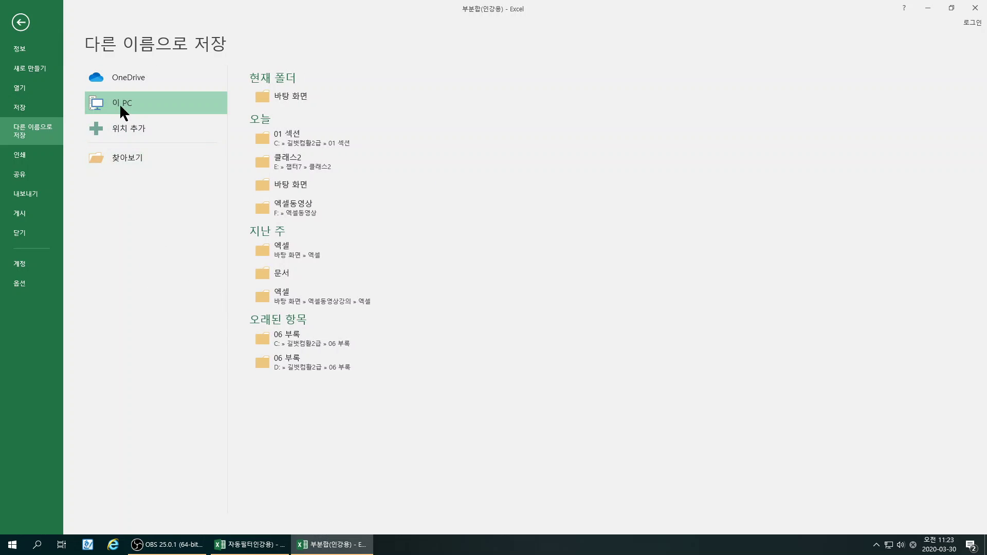
{"action": "left_click", "coordinate": [284, 96]}
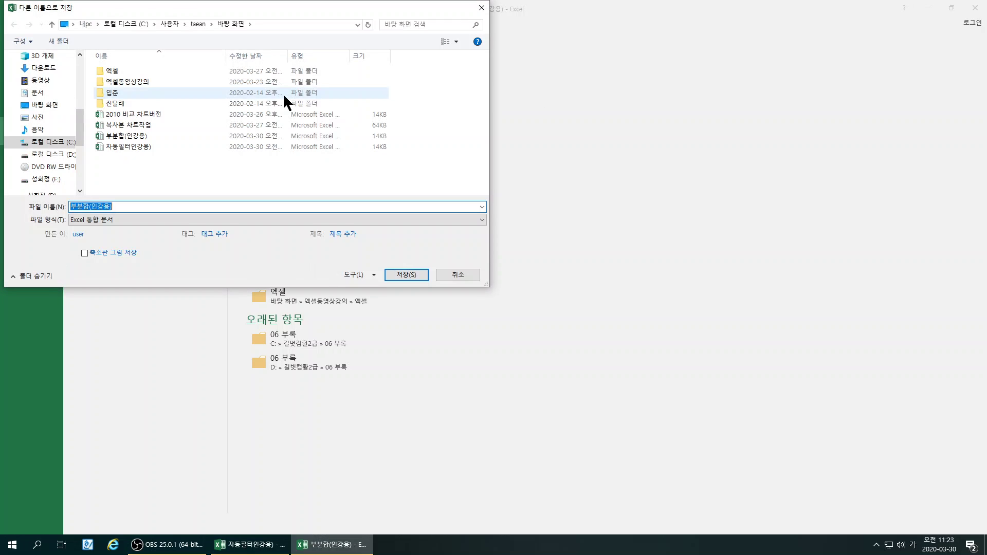
{"action": "left_click", "coordinate": [129, 206]}
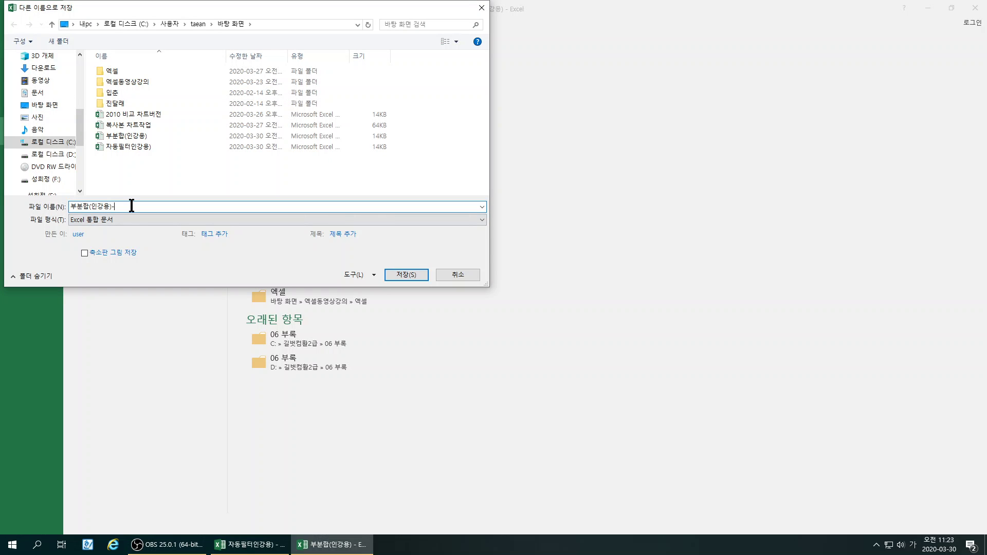
{"action": "type", "text": "-뷰분합"}
{"action": "key", "text": "BackSpace"}
{"action": "key", "text": "BackSpace"}
{"action": "key", "text": "BackSpace"}
{"action": "type", "text": "부분합"}
{"action": "left_click", "coordinate": [406, 275]}
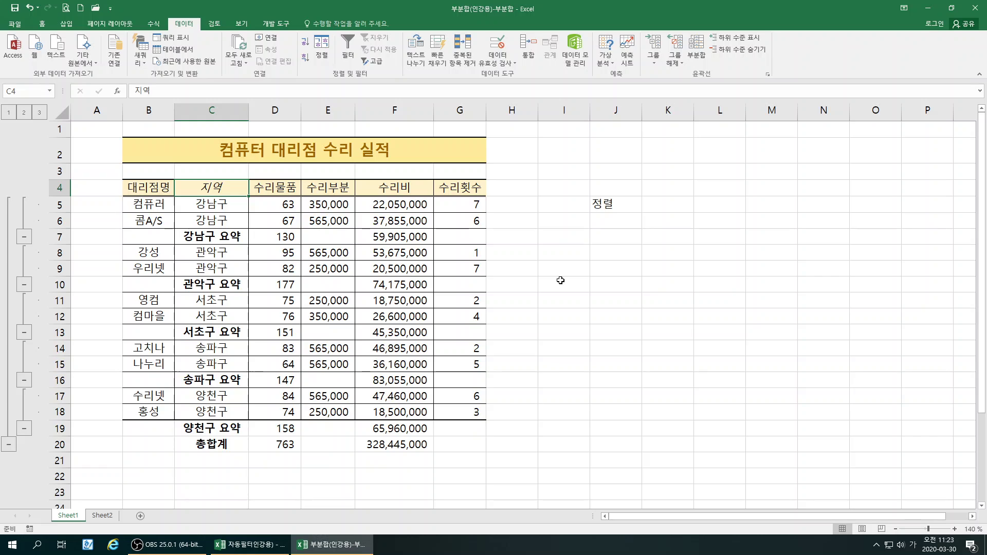
Remove all subtotals from the repair table
{"action": "left_click", "coordinate": [158, 188]}
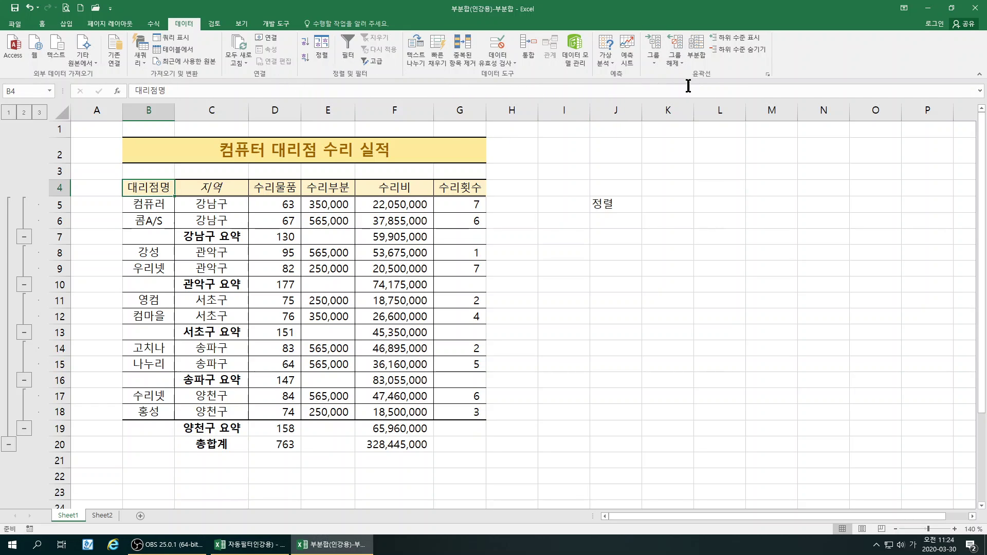
{"action": "left_click", "coordinate": [698, 44]}
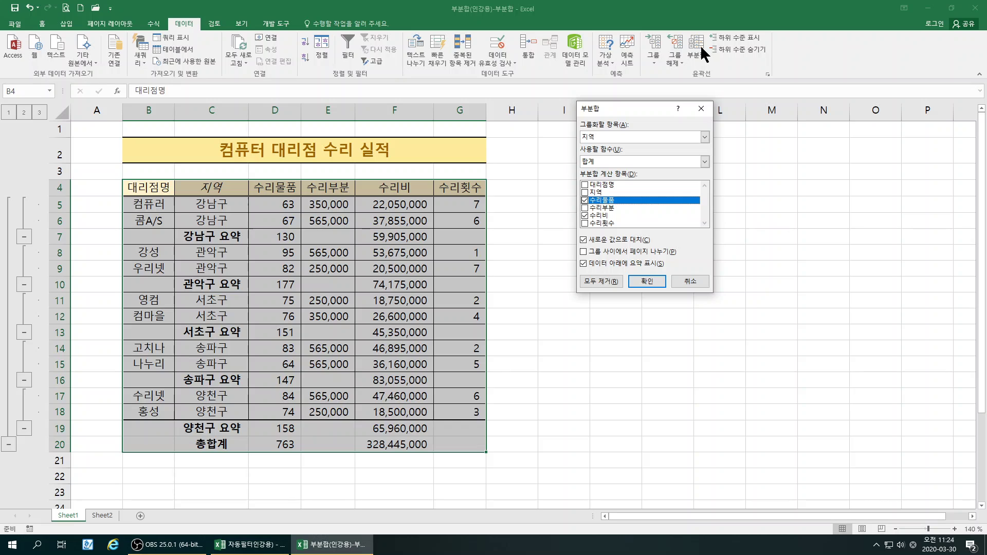
{"action": "left_click", "coordinate": [594, 279]}
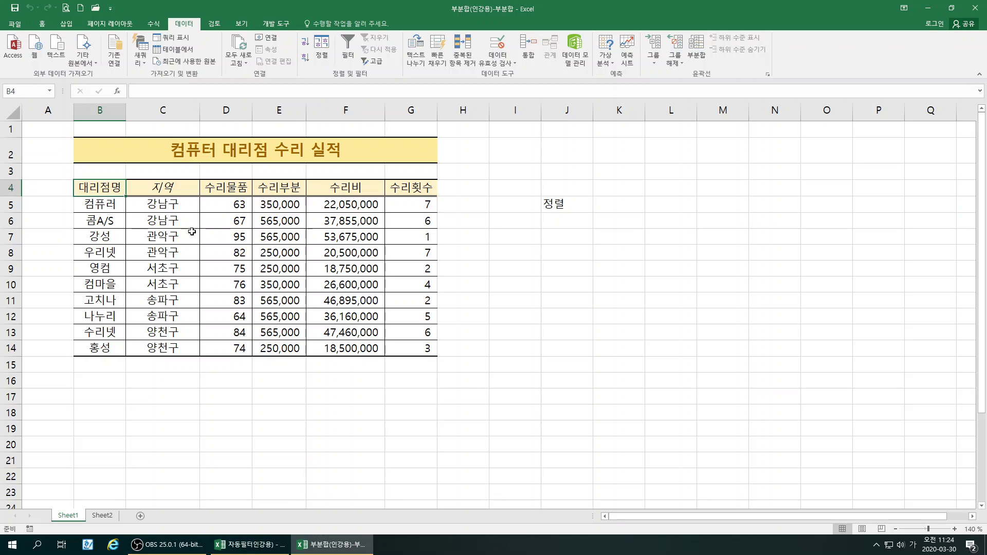
Set up a subtotal of the repair table grouped by 대리점명 with the 최대값 function
{"action": "left_click", "coordinate": [101, 188]}
{"action": "left_click", "coordinate": [695, 42]}
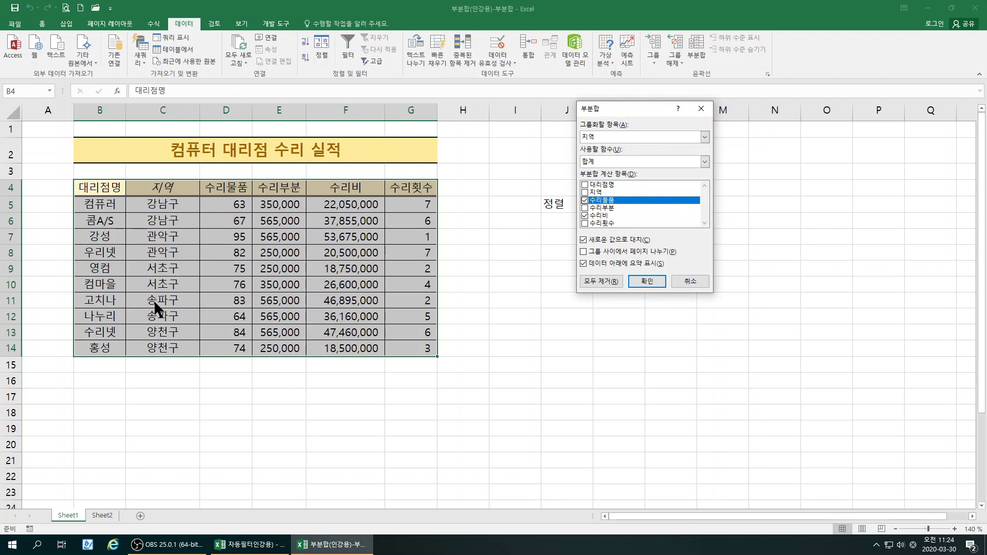
{"action": "left_click", "coordinate": [601, 135]}
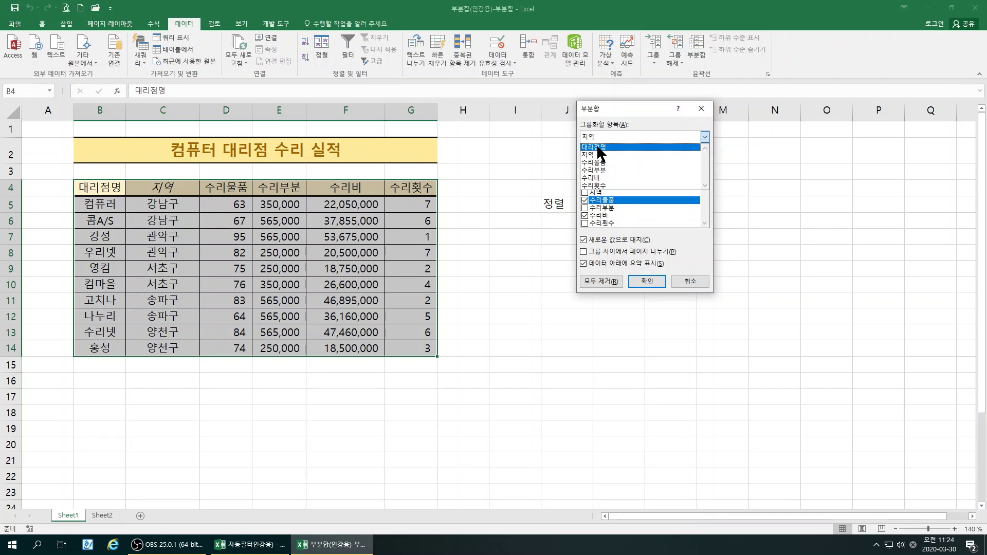
{"action": "left_click", "coordinate": [598, 147]}
{"action": "left_click", "coordinate": [603, 161]}
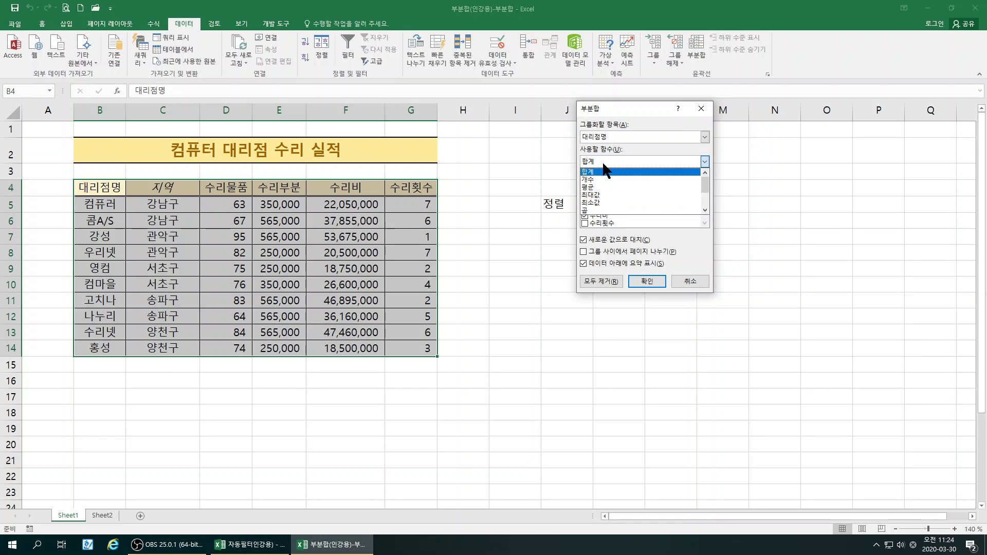
{"action": "left_click", "coordinate": [597, 196]}
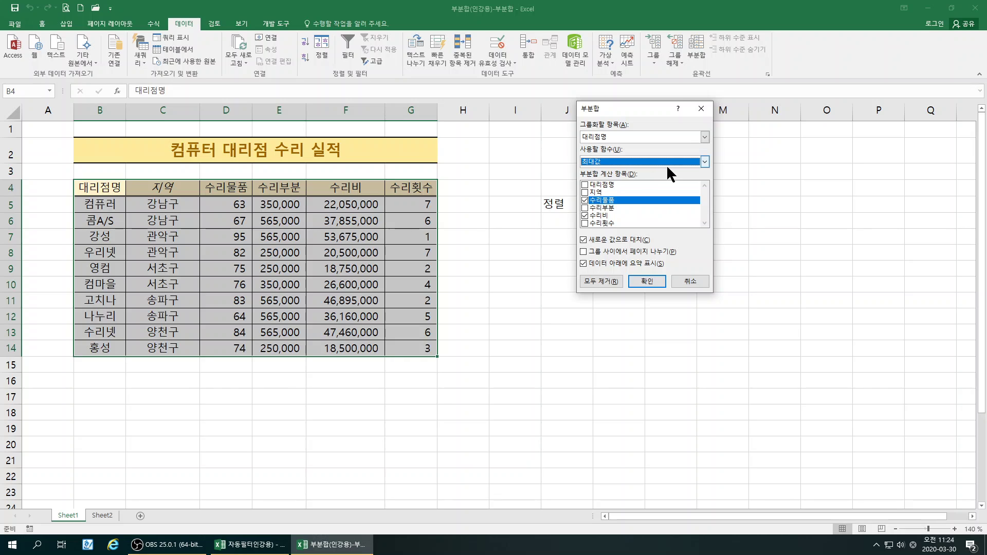
Include only 수리횟수 as the subtotalled field, excluding 수리물품 and 수리비, and apply the subtotal
{"action": "left_click", "coordinate": [606, 201]}
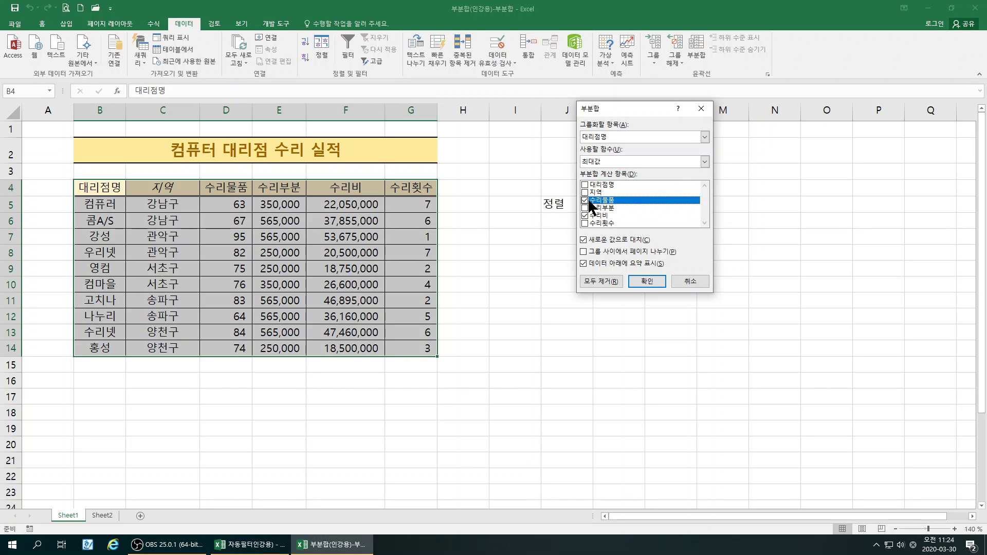
{"action": "left_click", "coordinate": [585, 200]}
{"action": "left_click", "coordinate": [585, 215]}
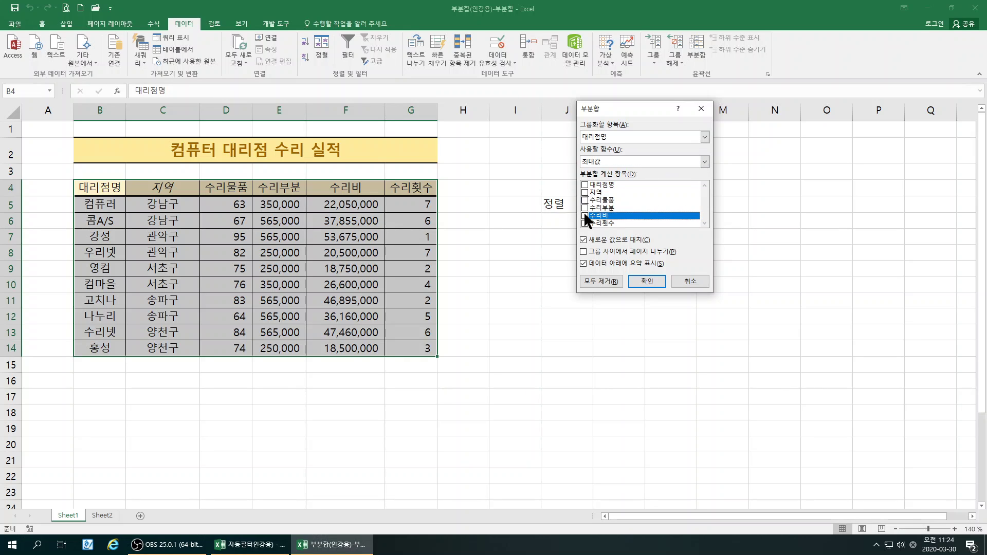
{"action": "left_click", "coordinate": [585, 221]}
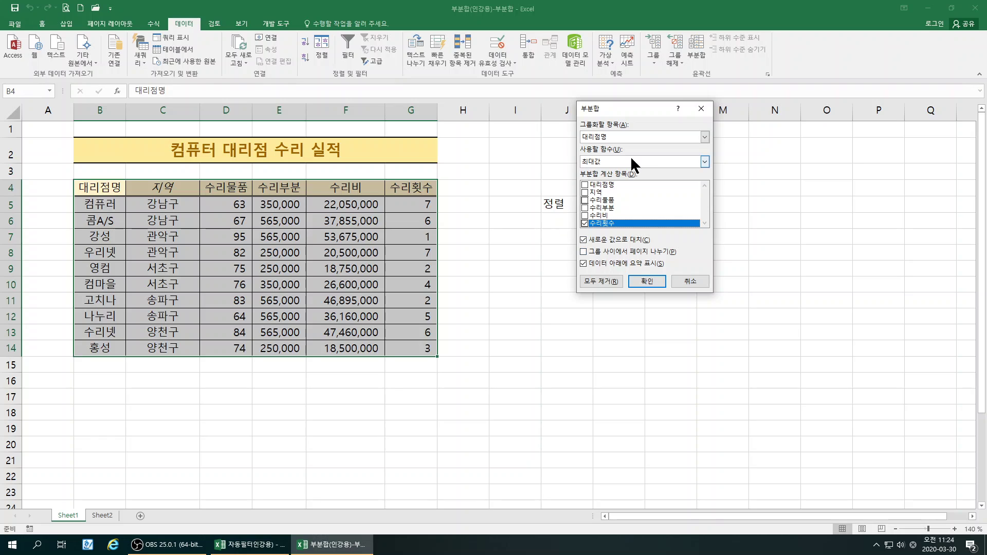
{"action": "left_click", "coordinate": [646, 280]}
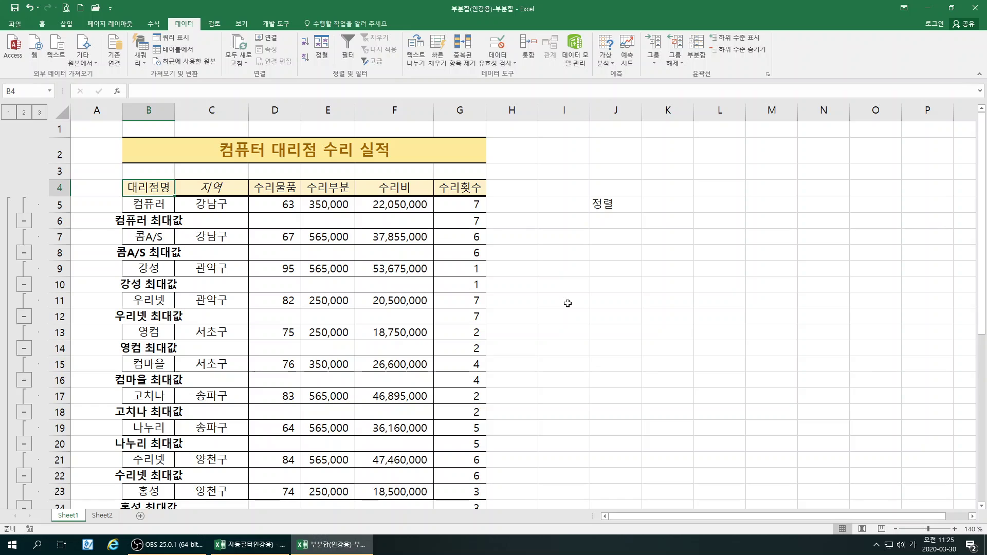
Examine the 최대값 summary row beneath each dealer and the overall maximum at the end of the table
{"action": "scroll", "coordinate": [568, 304], "scroll_direction": "down", "scroll_amount": 3}
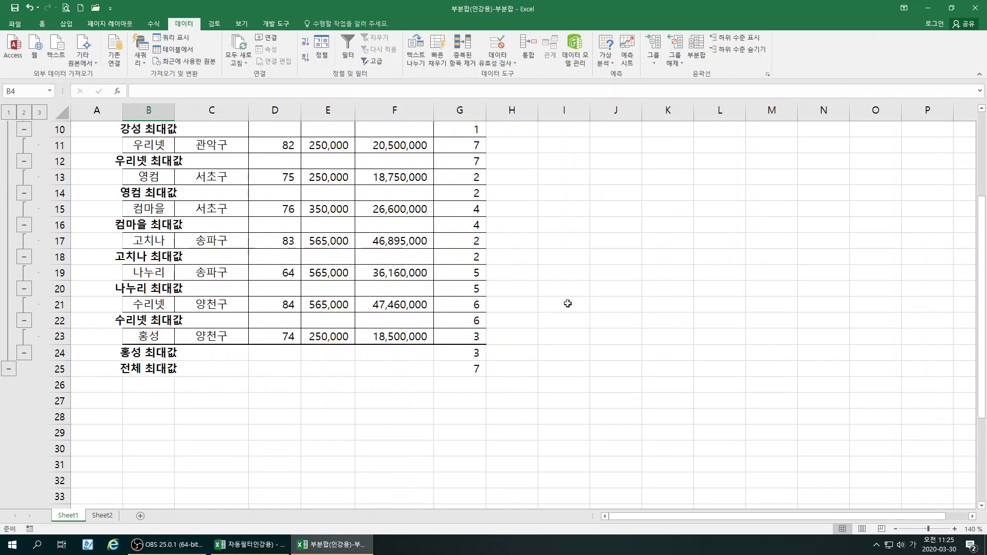
{"action": "scroll", "coordinate": [567, 303], "scroll_direction": "up", "scroll_amount": 3}
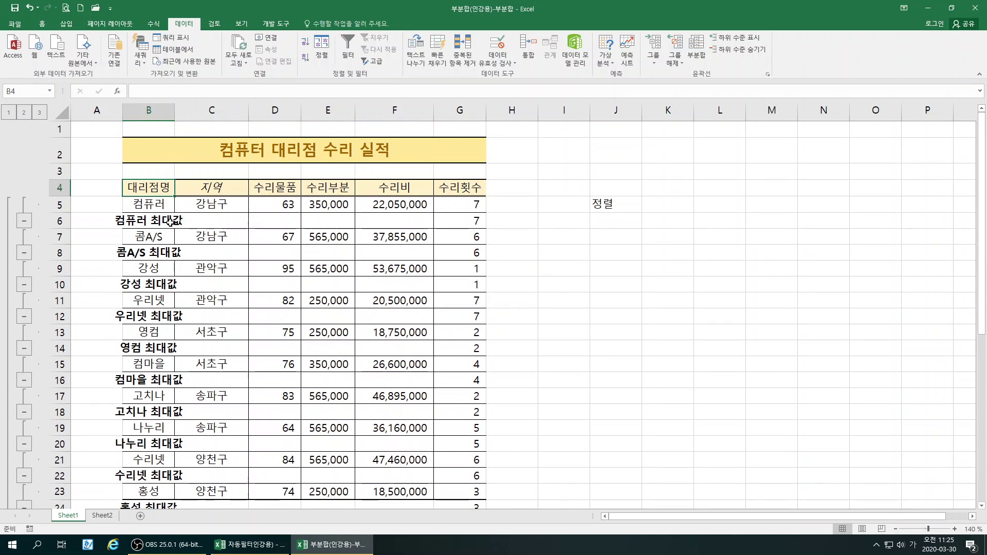
{"action": "left_click", "coordinate": [169, 220]}
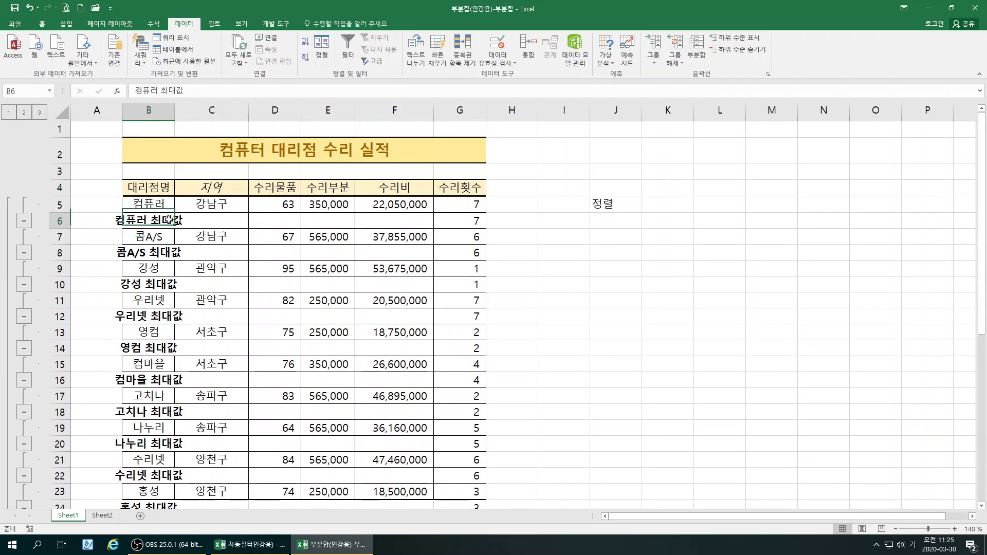
{"action": "left_click", "coordinate": [153, 380]}
{"action": "left_click", "coordinate": [160, 441]}
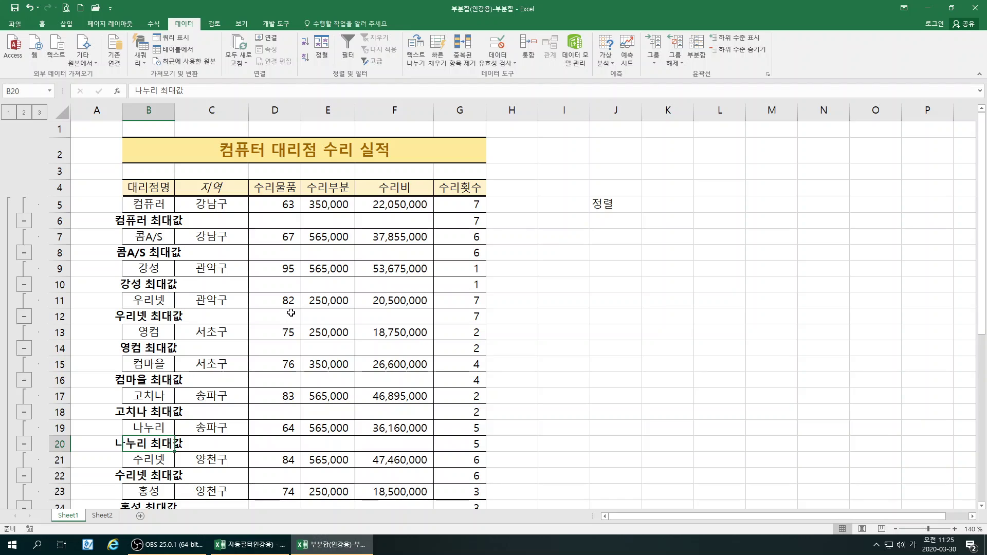
{"action": "scroll", "coordinate": [289, 329], "scroll_direction": "down", "scroll_amount": 1}
{"action": "scroll", "coordinate": [319, 311], "scroll_direction": "up", "scroll_amount": 1}
Undo the subtotals grouped by 대리점명
{"action": "left_click", "coordinate": [146, 189]}
{"action": "key", "text": "ctrl+z"}
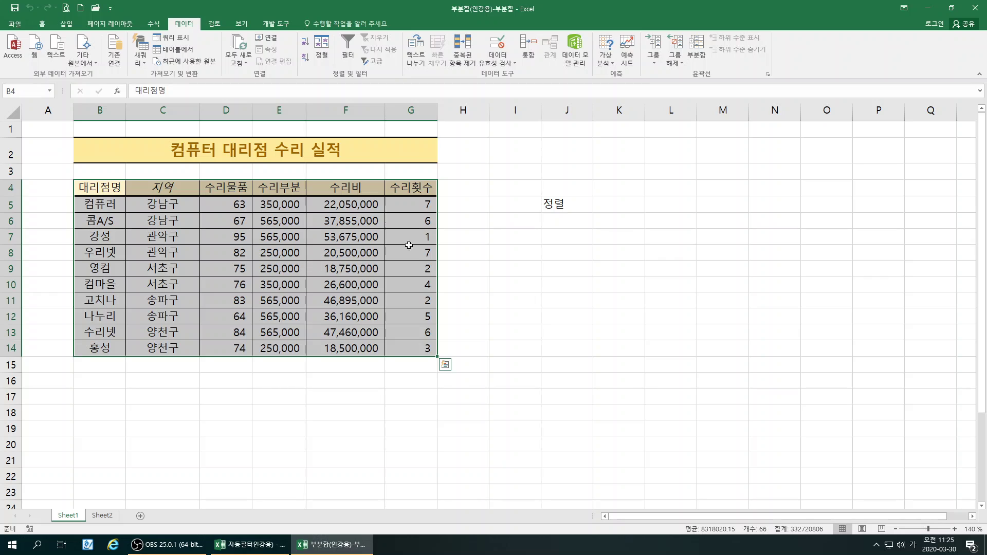
{"action": "left_click", "coordinate": [223, 366]}
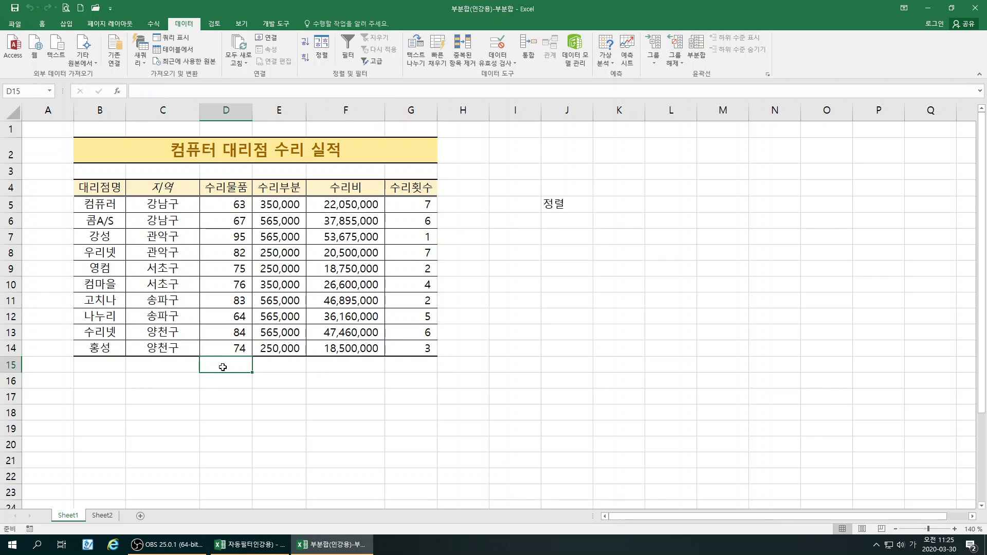
{"action": "left_click", "coordinate": [107, 384]}
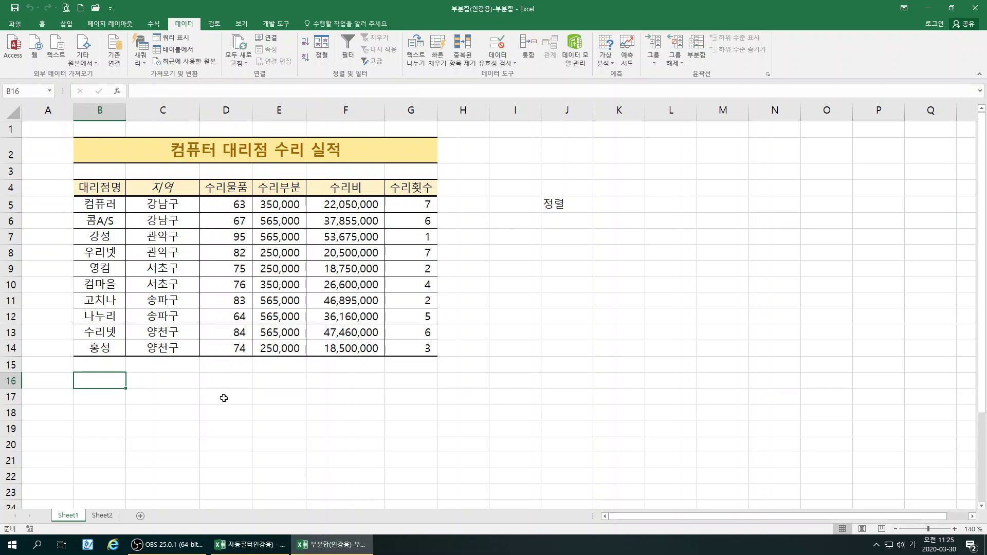
Set up a subtotal of the repair table grouped by 지역 with the 합계 function
{"action": "left_click", "coordinate": [105, 190]}
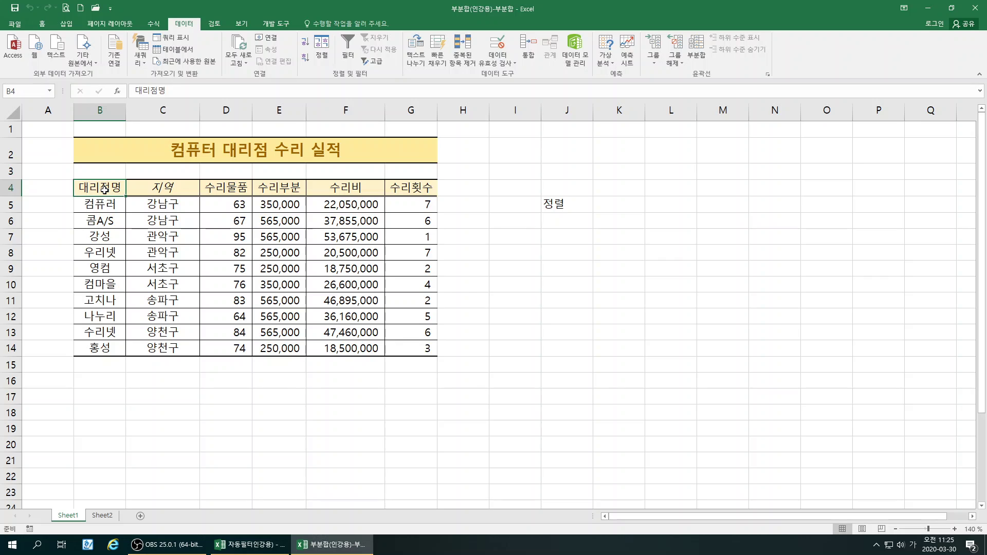
{"action": "left_click", "coordinate": [696, 47]}
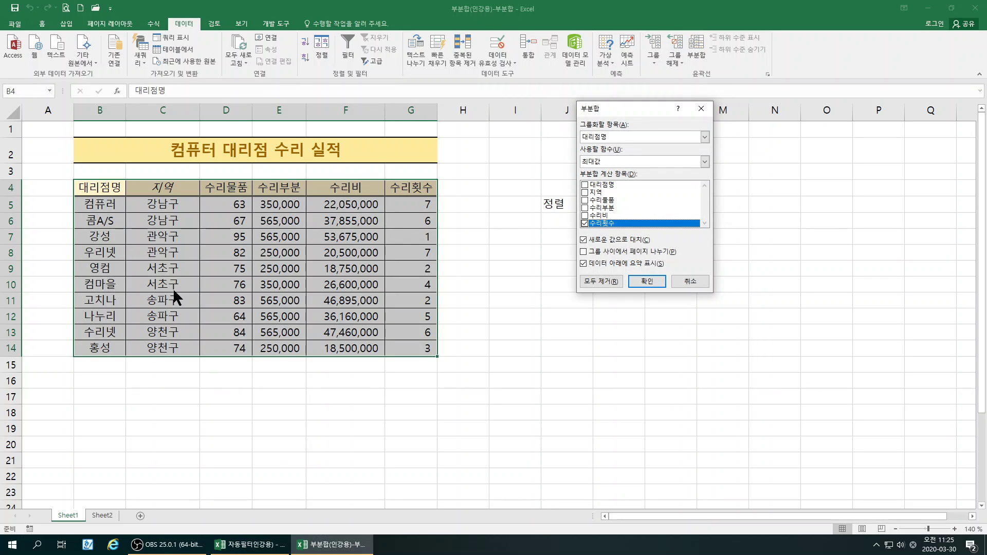
{"action": "left_click", "coordinate": [620, 137]}
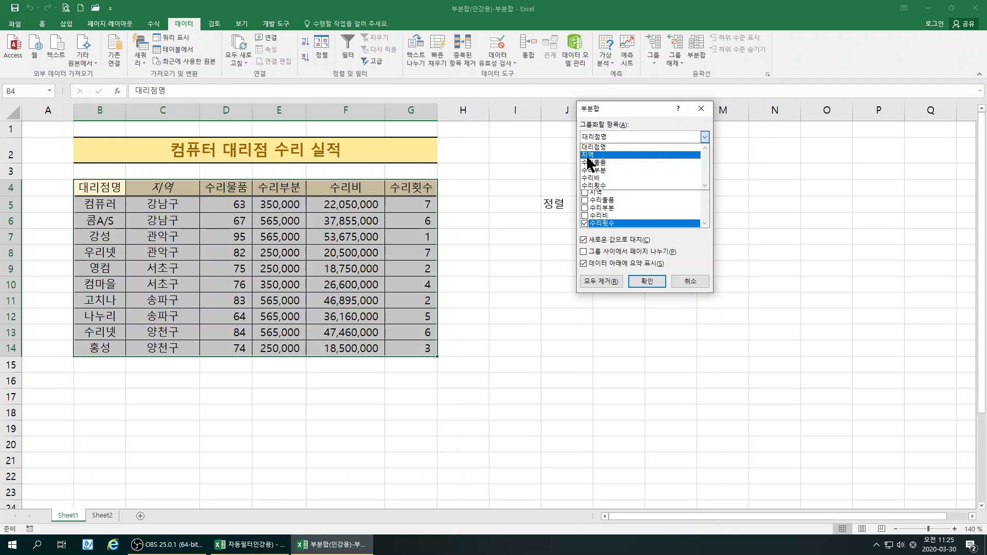
{"action": "left_click", "coordinate": [589, 154]}
{"action": "left_click", "coordinate": [611, 163]}
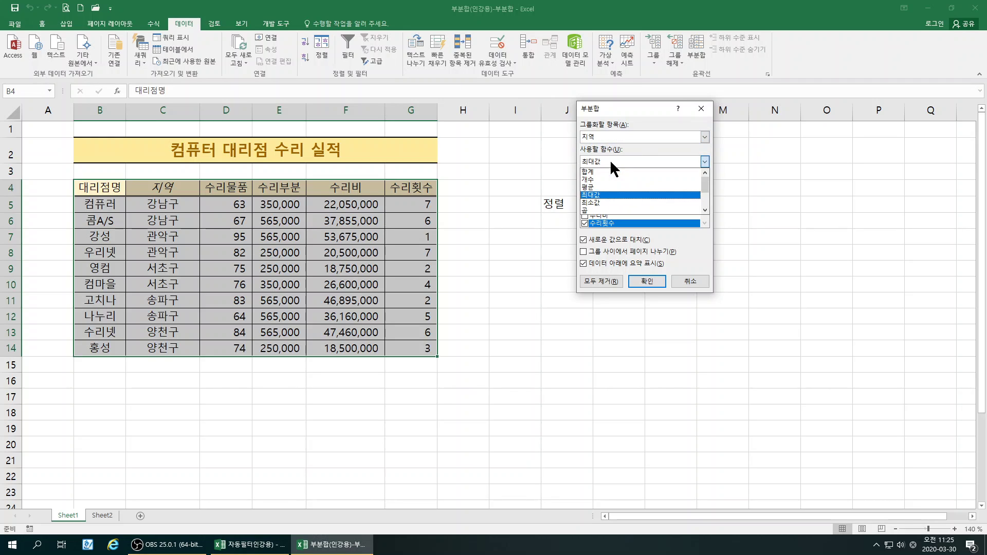
{"action": "left_click", "coordinate": [594, 172]}
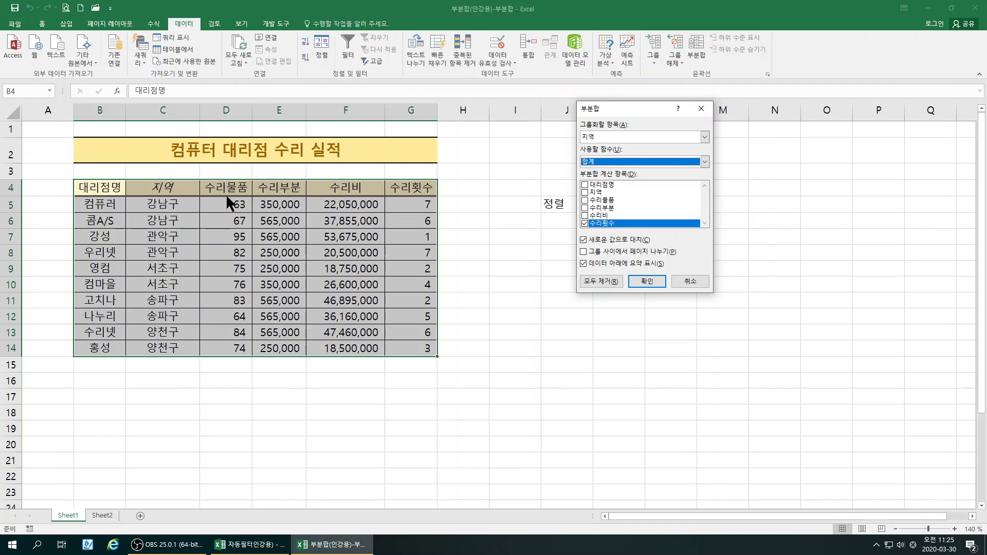
Select 수리물품 and 수리비 as the subtotalled fields, exclude 수리횟수, and apply the subtotal
{"action": "left_click", "coordinate": [584, 200]}
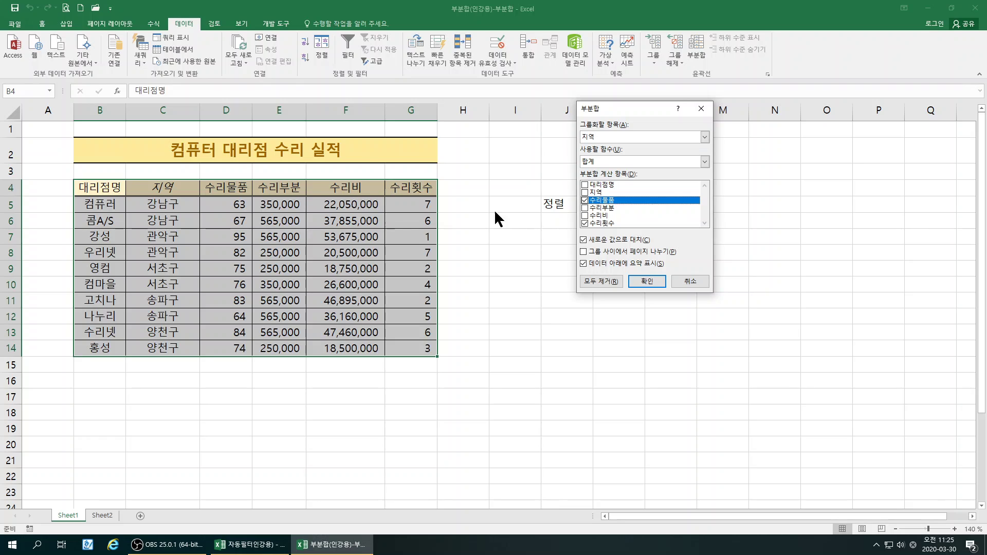
{"action": "left_click", "coordinate": [586, 216]}
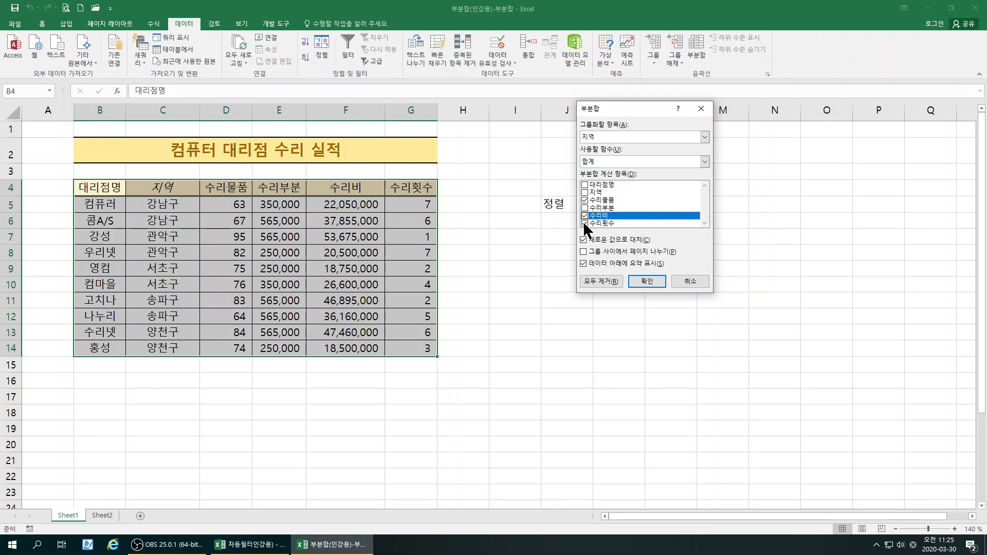
{"action": "left_click", "coordinate": [584, 223]}
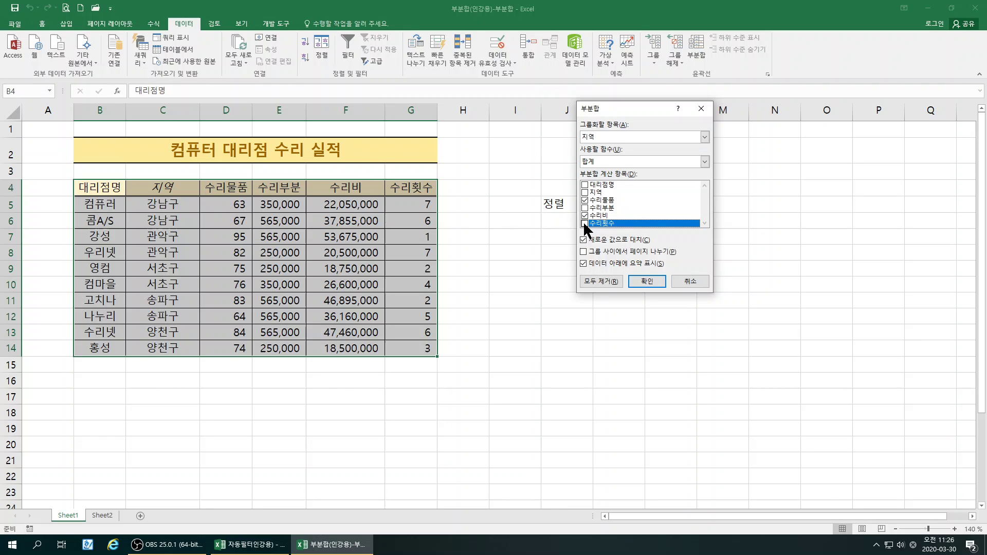
{"action": "left_click", "coordinate": [647, 282]}
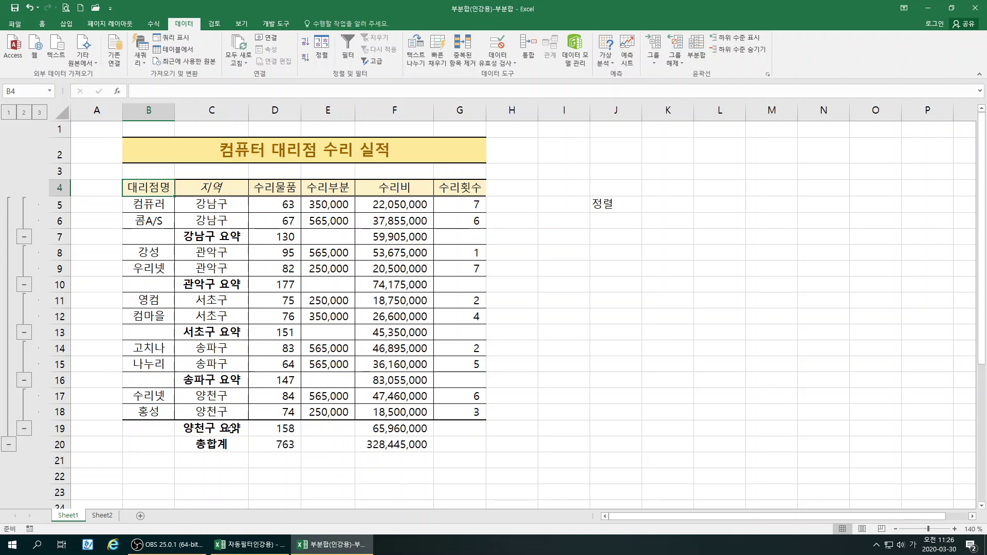
{"action": "left_click", "coordinate": [237, 430]}
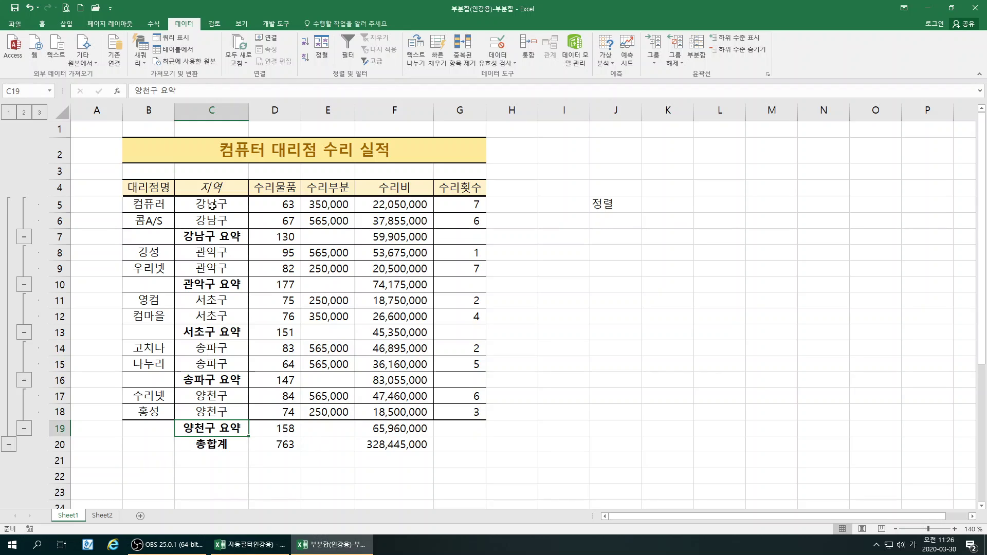
Set up a second subtotal on the table, grouped by 지역, with the 최대값 function
{"action": "left_click", "coordinate": [213, 189]}
{"action": "left_click", "coordinate": [153, 188]}
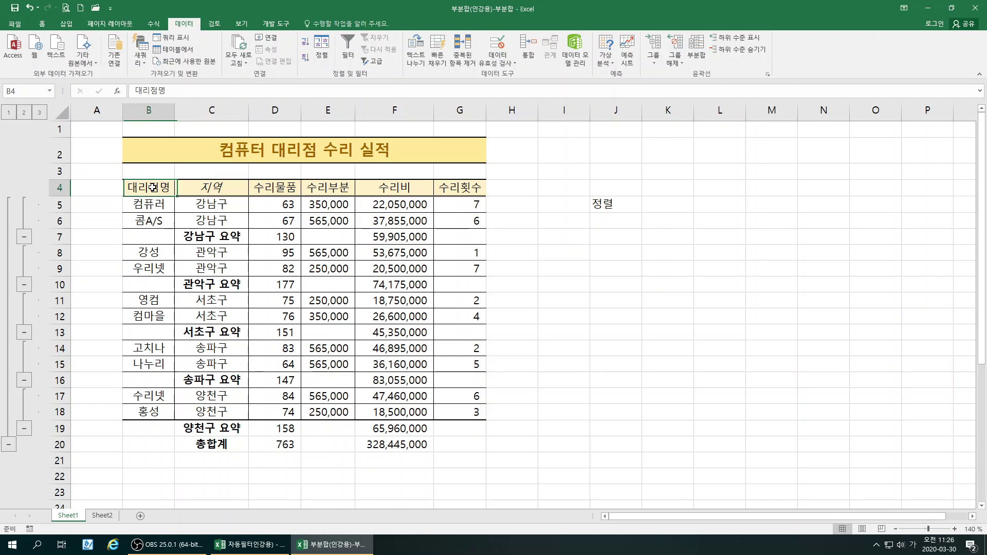
{"action": "left_click", "coordinate": [698, 49]}
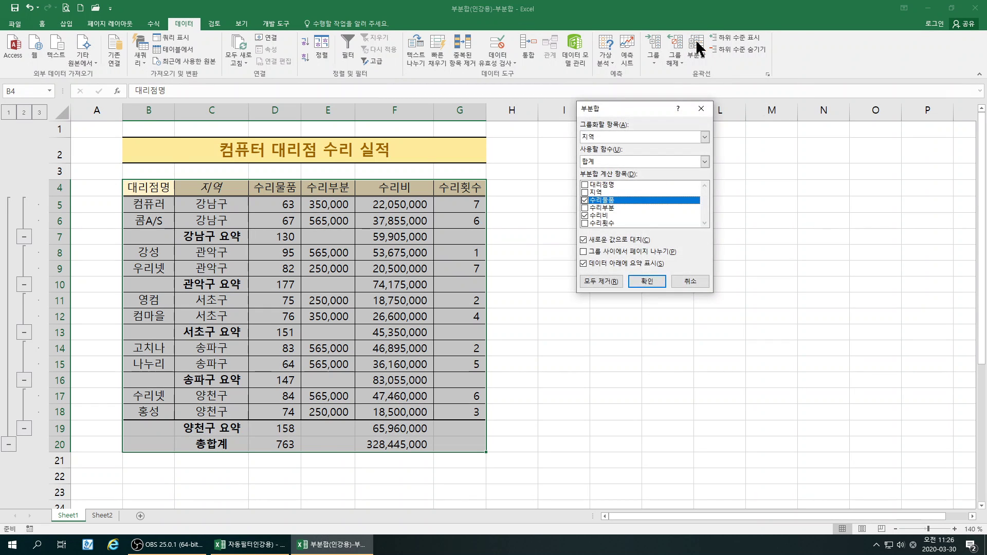
{"action": "left_click", "coordinate": [605, 160]}
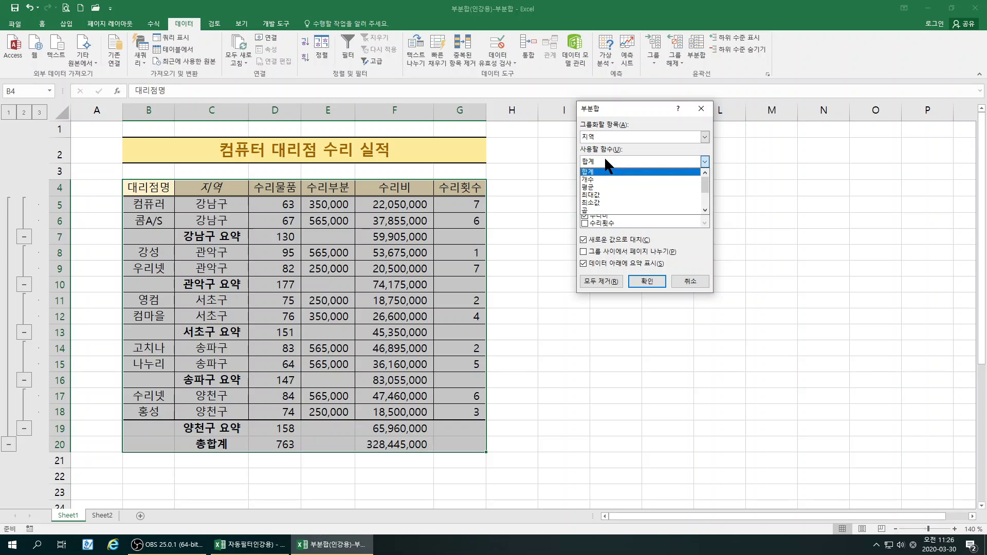
{"action": "left_click", "coordinate": [595, 195]}
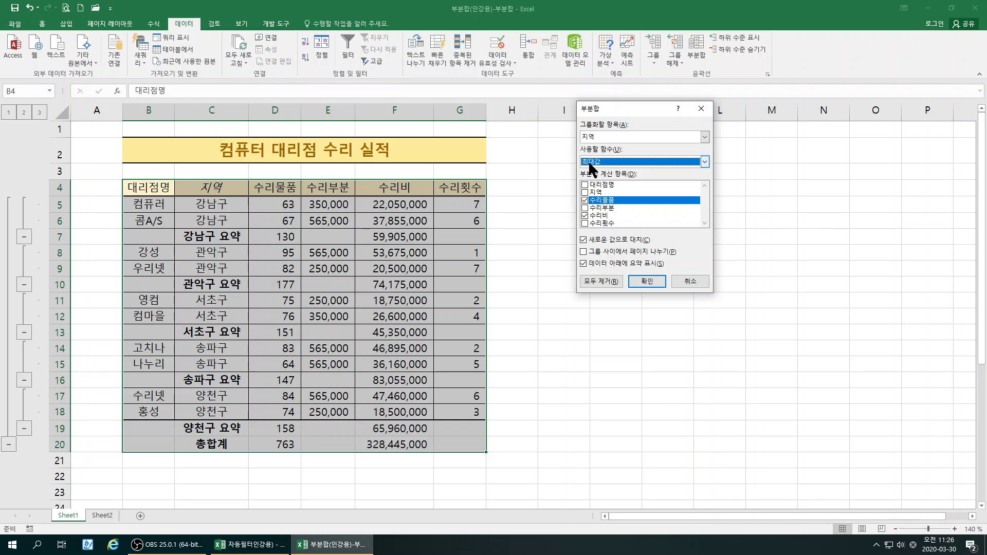
Subtotal only 수리횟수 instead of 수리물품 and 수리비, turn off replacing the existing subtotals, and apply the 최대값 subtotal
{"action": "left_click", "coordinate": [585, 200]}
{"action": "left_click", "coordinate": [585, 215]}
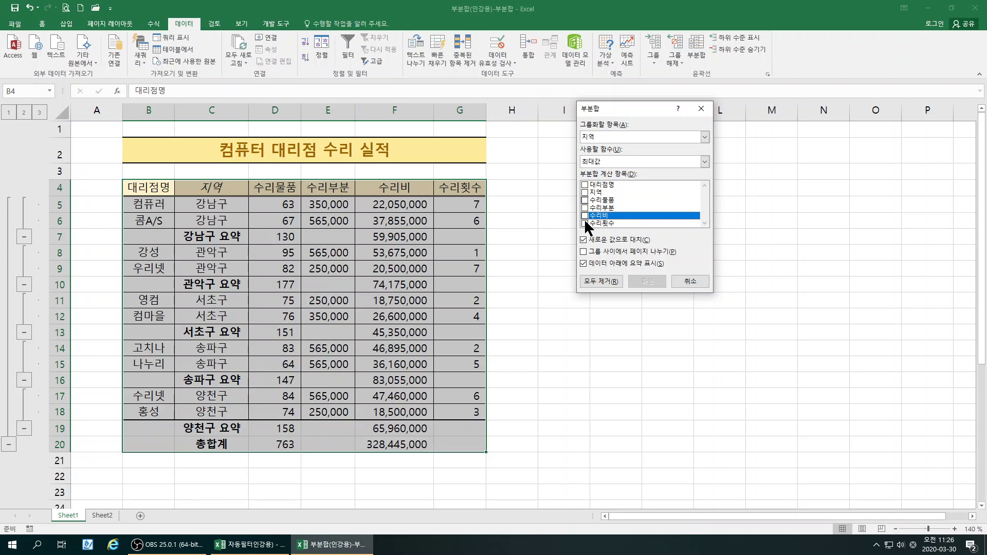
{"action": "left_click", "coordinate": [586, 224]}
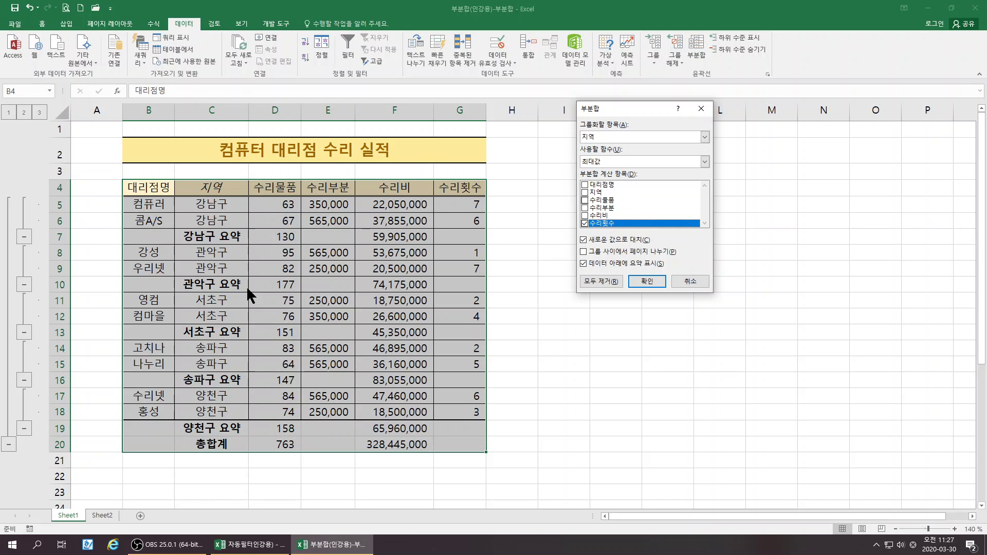
{"action": "left_click", "coordinate": [583, 239]}
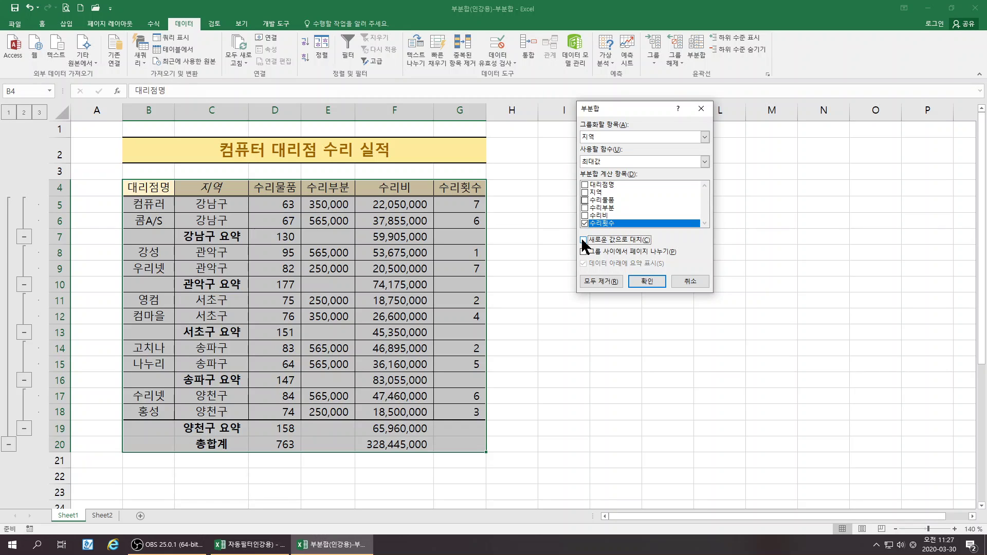
{"action": "left_click", "coordinate": [583, 239]}
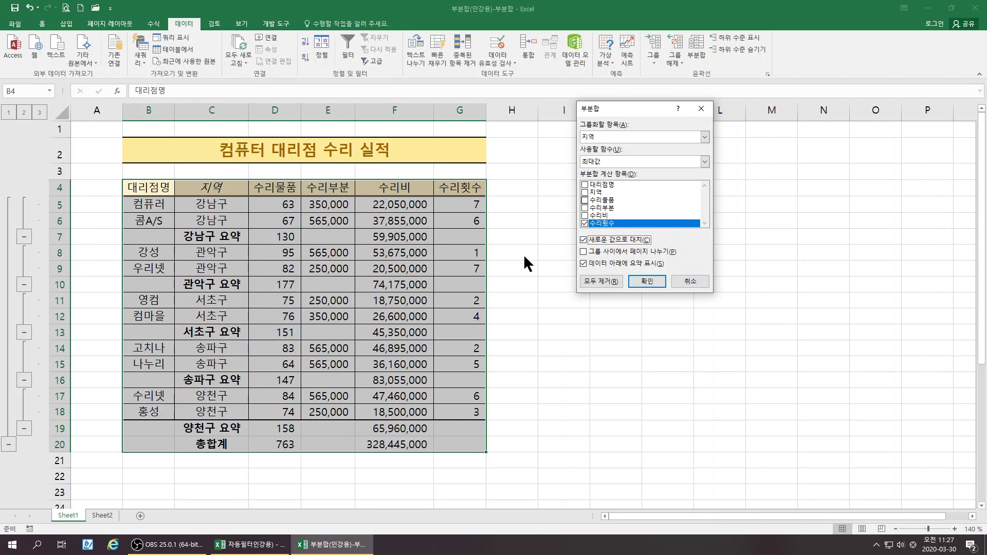
{"action": "left_click", "coordinate": [584, 240]}
{"action": "left_click", "coordinate": [642, 279]}
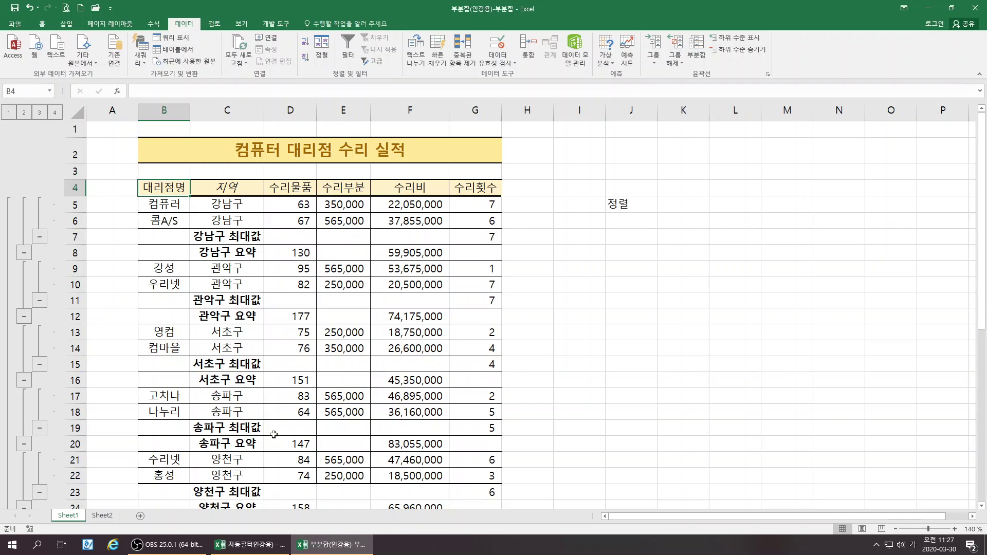
Go through the outline levels of the nested subtotals and leave the table collapsed to level 3
{"action": "scroll", "coordinate": [274, 434], "scroll_direction": "down", "scroll_amount": 2}
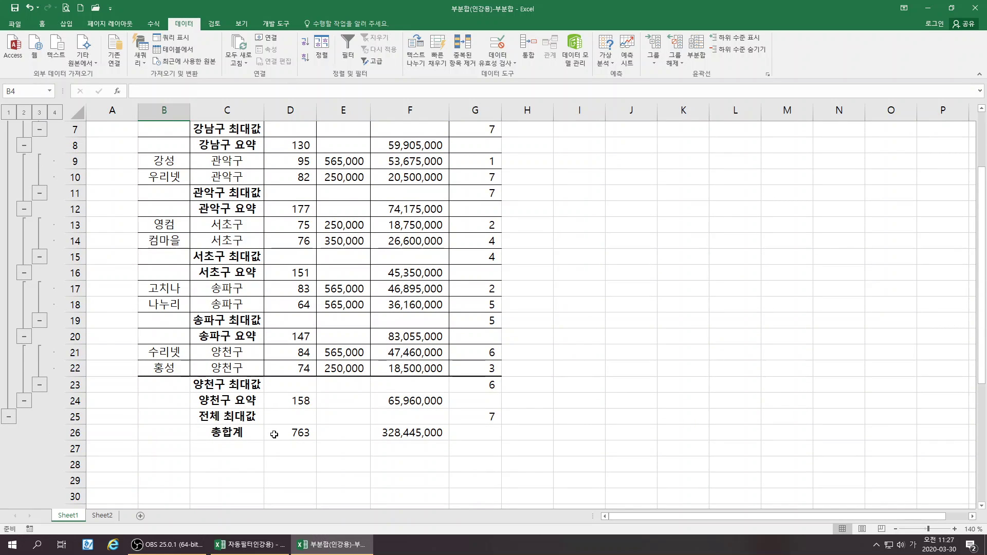
{"action": "scroll", "coordinate": [274, 434], "scroll_direction": "up", "scroll_amount": 2}
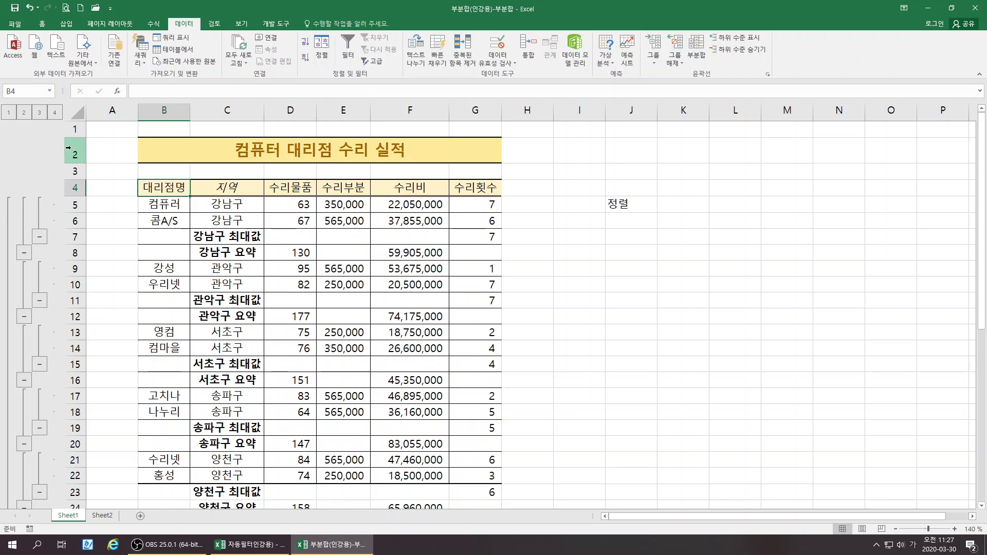
{"action": "left_click", "coordinate": [8, 112]}
{"action": "left_click", "coordinate": [23, 112]}
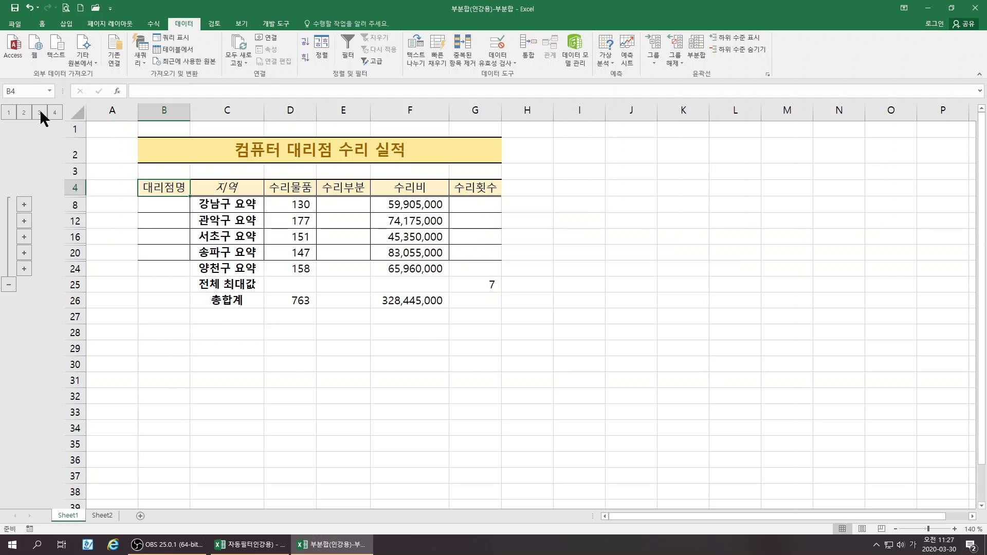
{"action": "left_click", "coordinate": [39, 112]}
{"action": "left_click", "coordinate": [55, 112]}
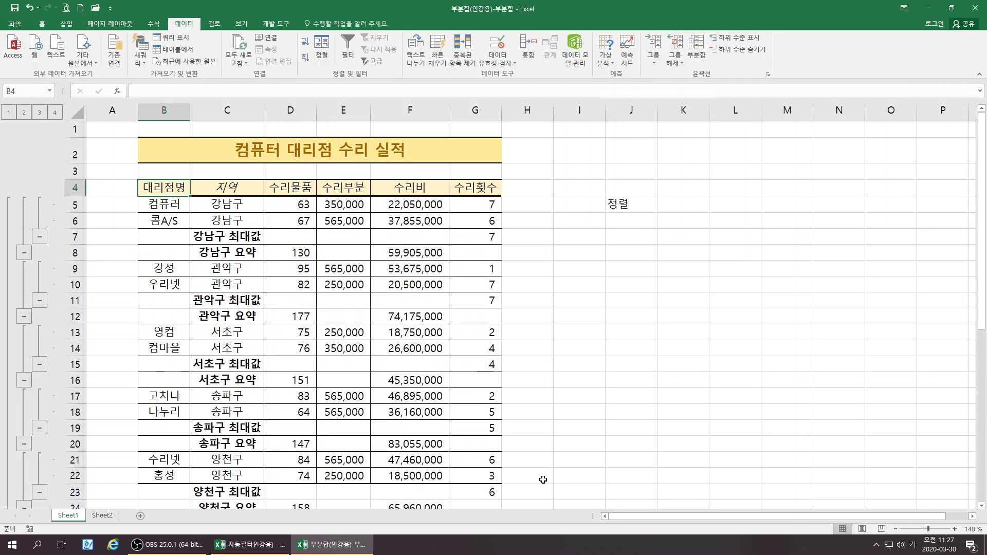
{"action": "left_click", "coordinate": [36, 115]}
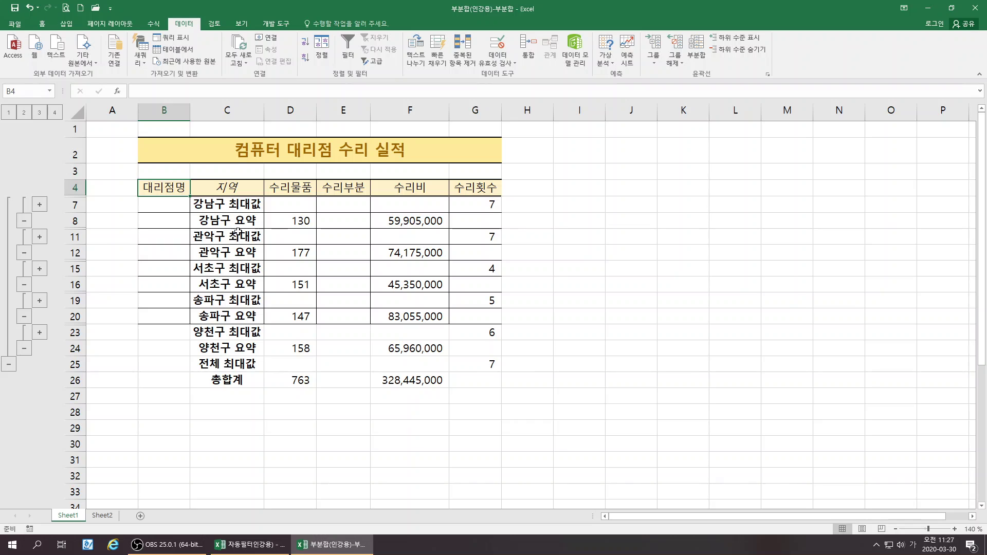
Change the label of the 강남구 sum row in C8 to 강남구 합계
{"action": "left_click", "coordinate": [225, 208]}
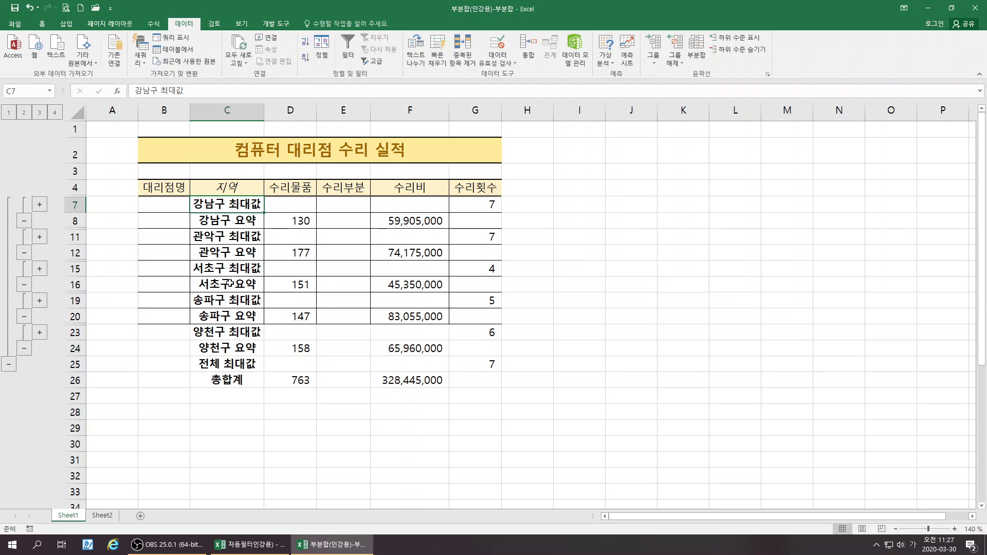
{"action": "double_click", "coordinate": [240, 220]}
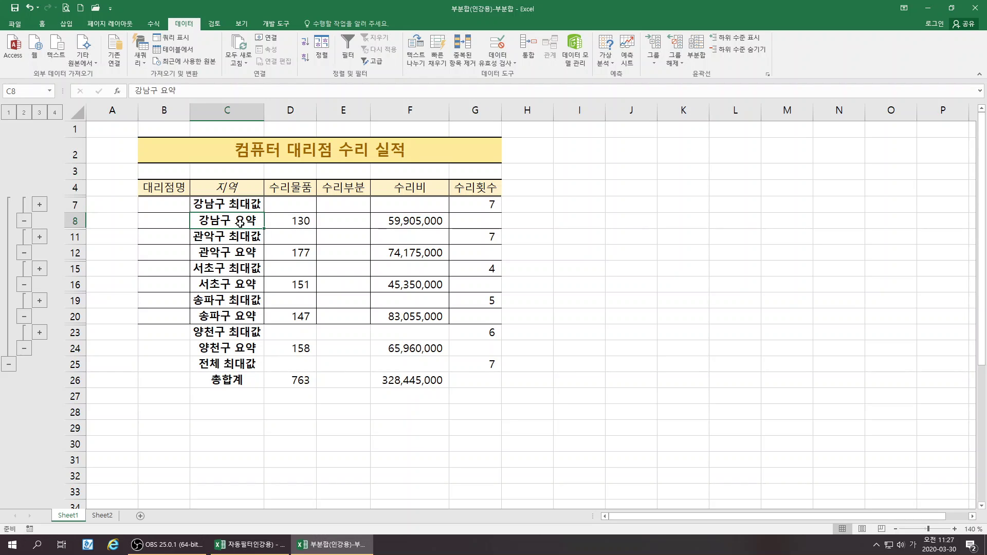
{"action": "left_click_drag", "start_coordinate": [236, 220], "coordinate": [260, 222]}
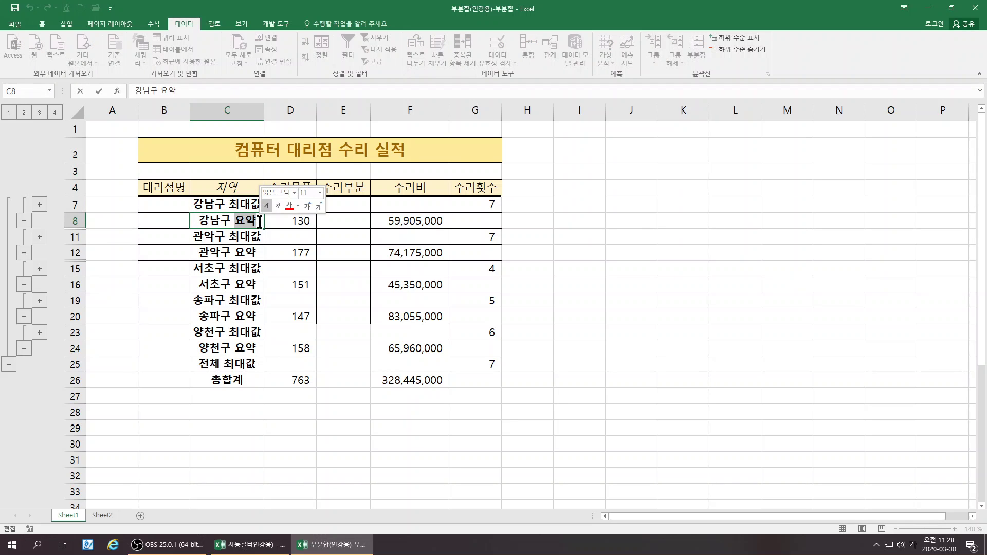
{"action": "type", "text": "합계"}
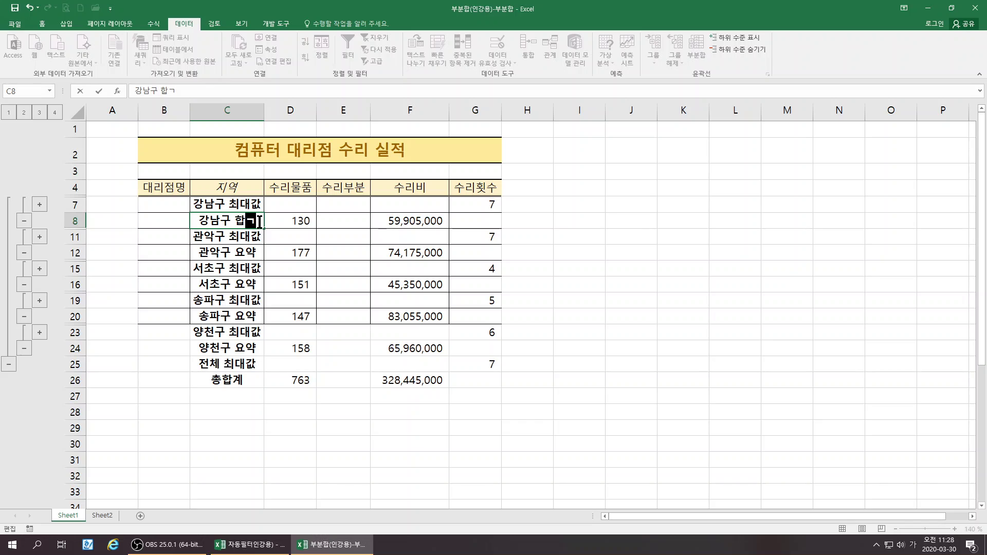
{"action": "key", "text": "Return"}
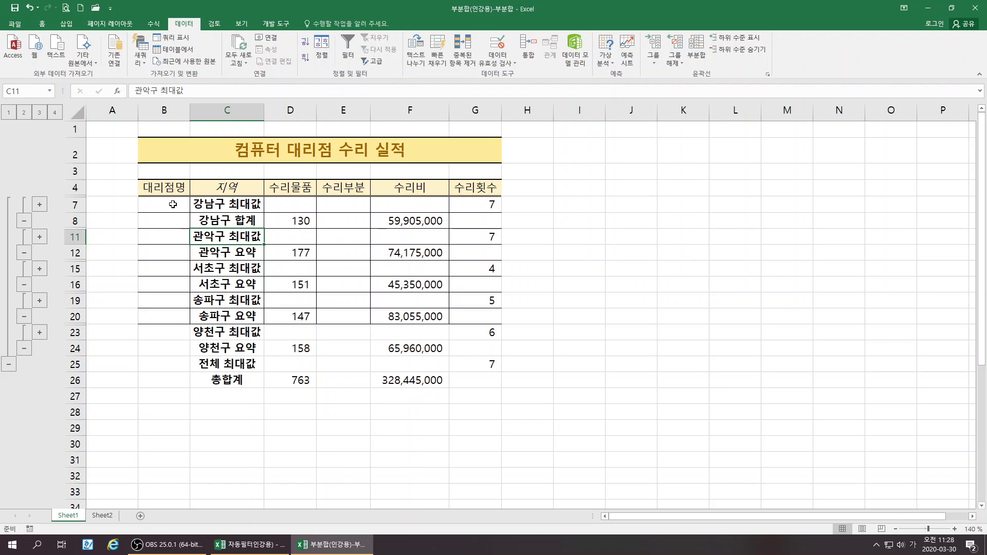
Set up a replacement of 요약 with 합계 across the whole workbook, and close the dialog without replacing anything
{"action": "left_click", "coordinate": [162, 190]}
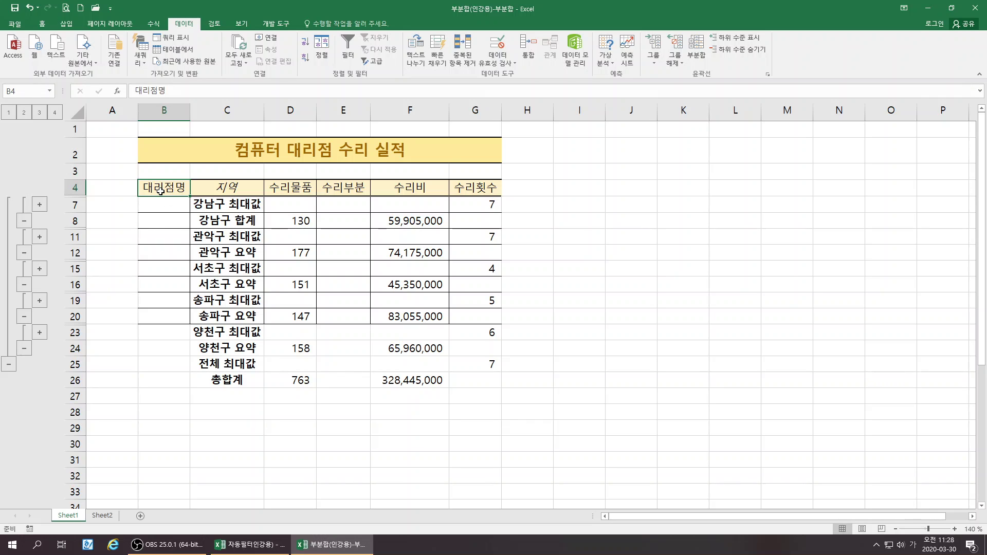
{"action": "left_click", "coordinate": [44, 26]}
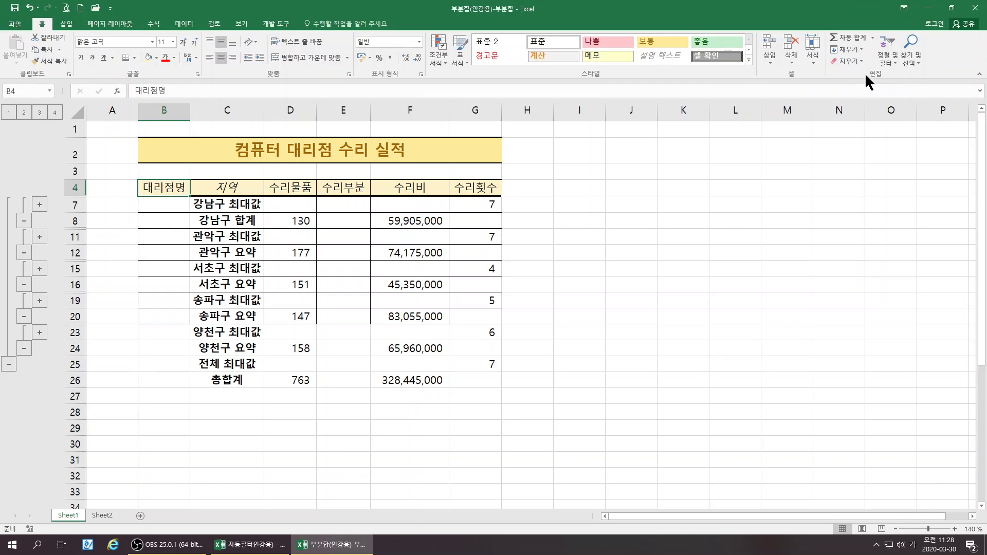
{"action": "left_click", "coordinate": [905, 60]}
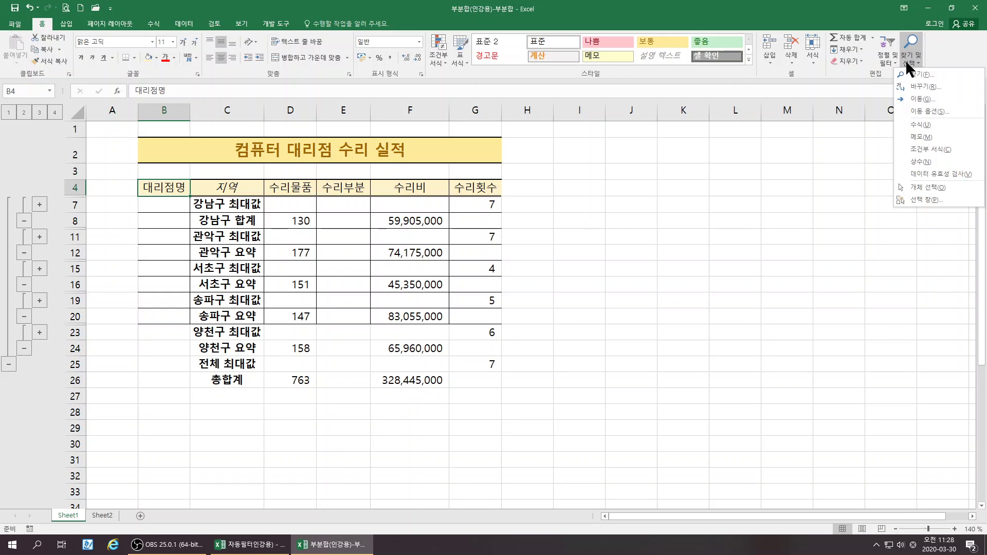
{"action": "left_click", "coordinate": [917, 87]}
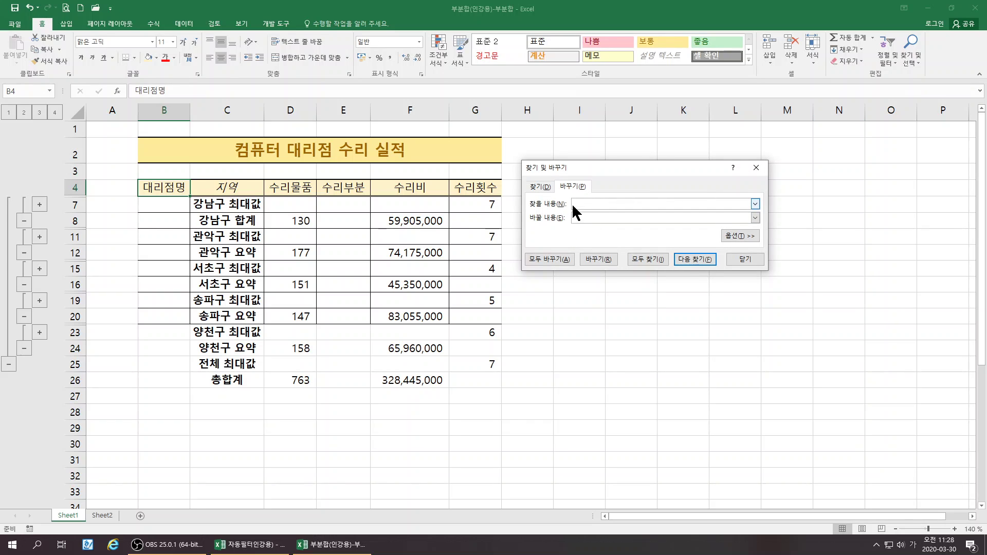
{"action": "type", "text": "약"}
{"action": "left_click", "coordinate": [588, 218]}
{"action": "type", "text": "합계"}
{"action": "left_click", "coordinate": [739, 235]}
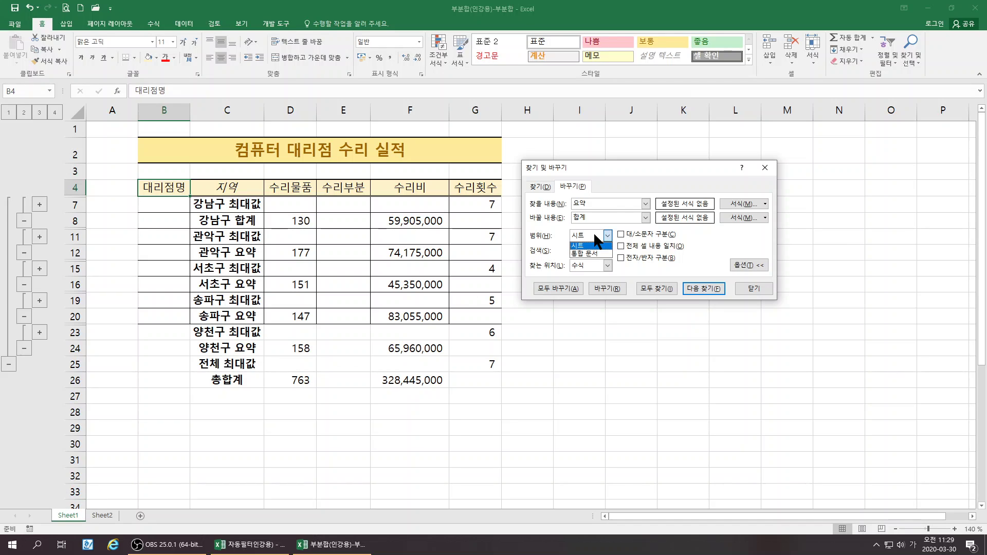
{"action": "left_click", "coordinate": [584, 253]}
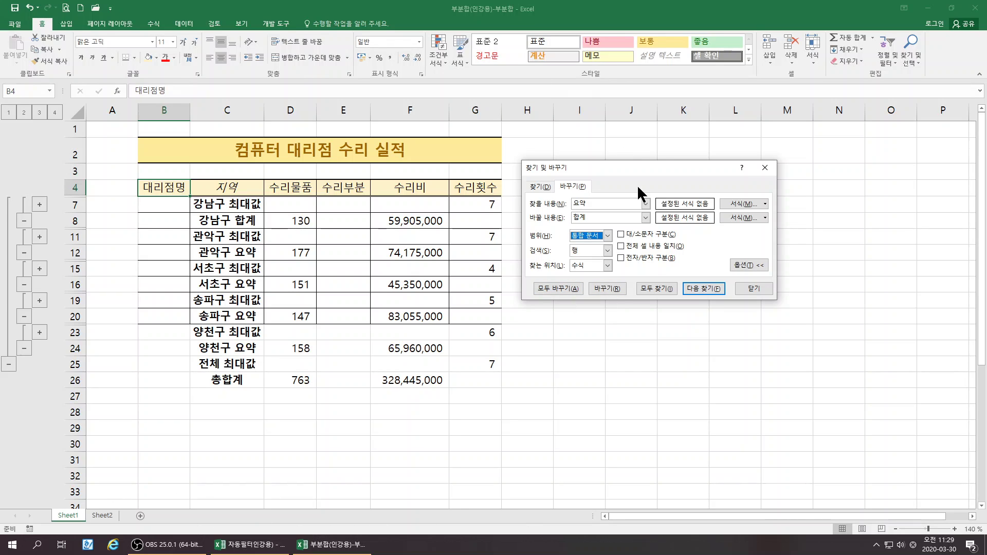
{"action": "left_click", "coordinate": [754, 289]}
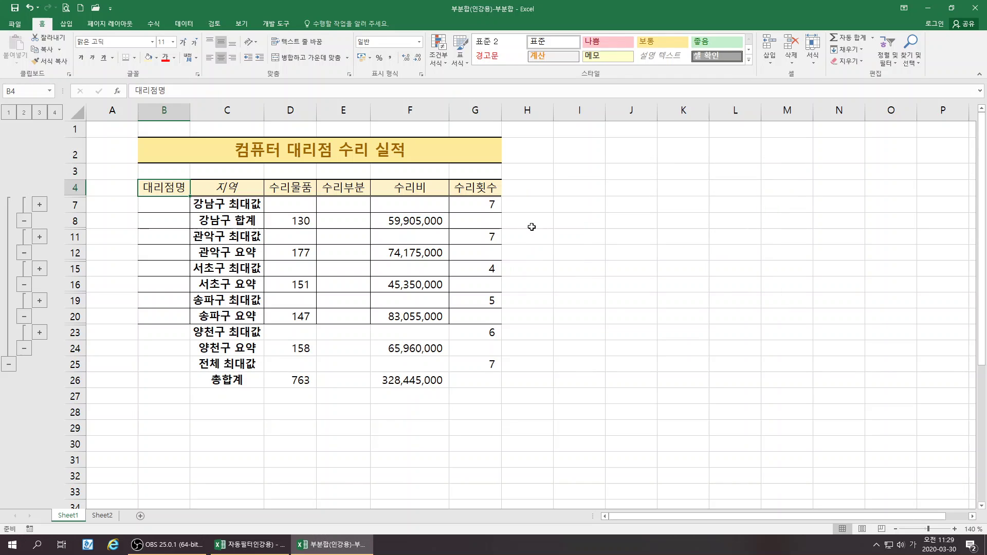
Set up a search for a person's name, trying the sheet scope before choosing the whole workbook, with the search options expanded
{"action": "left_click", "coordinate": [915, 54]}
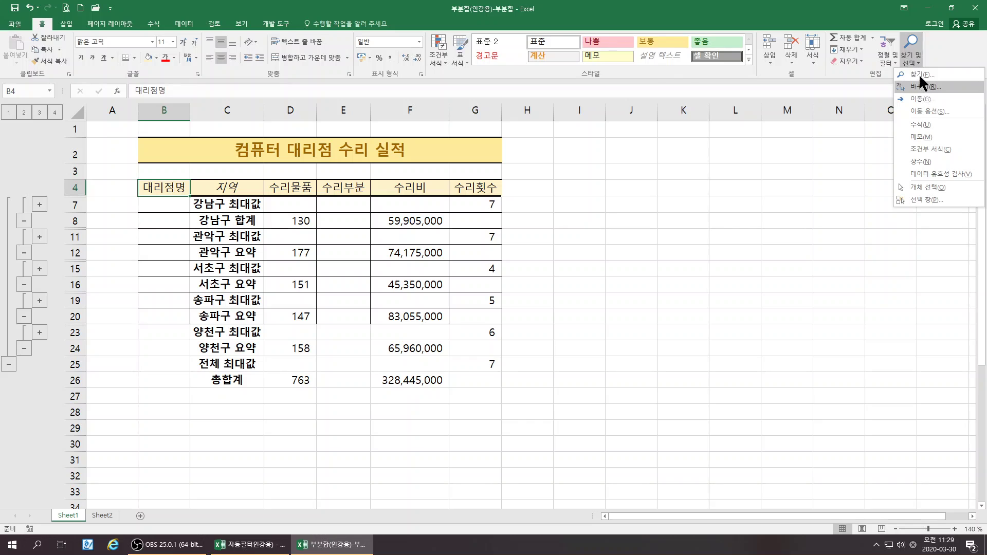
{"action": "left_click", "coordinate": [916, 73]}
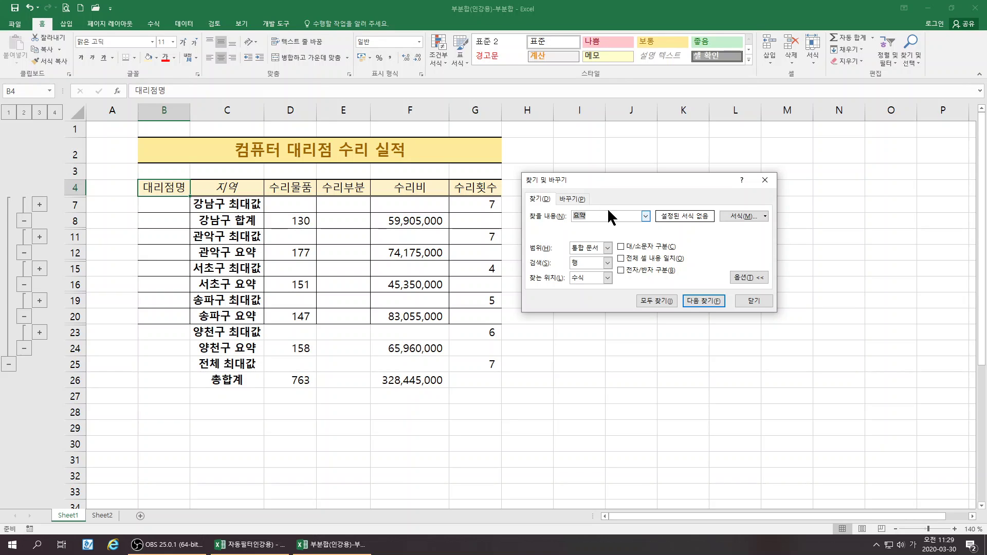
{"action": "type", "text": "호ㄱ"}
{"action": "key", "text": "BackSpace"}
{"action": "type", "text": "길동"}
{"action": "left_click", "coordinate": [607, 249]}
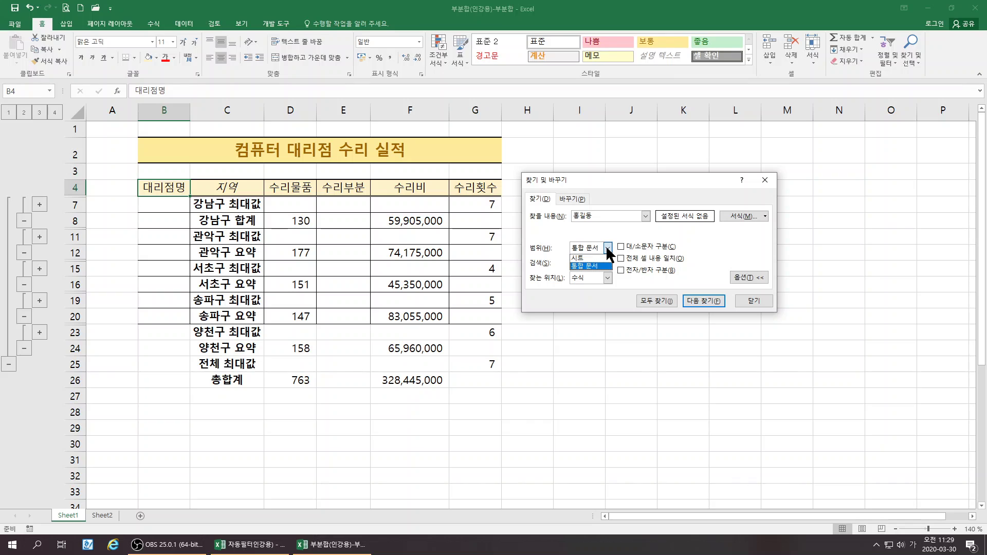
{"action": "left_click", "coordinate": [588, 257]}
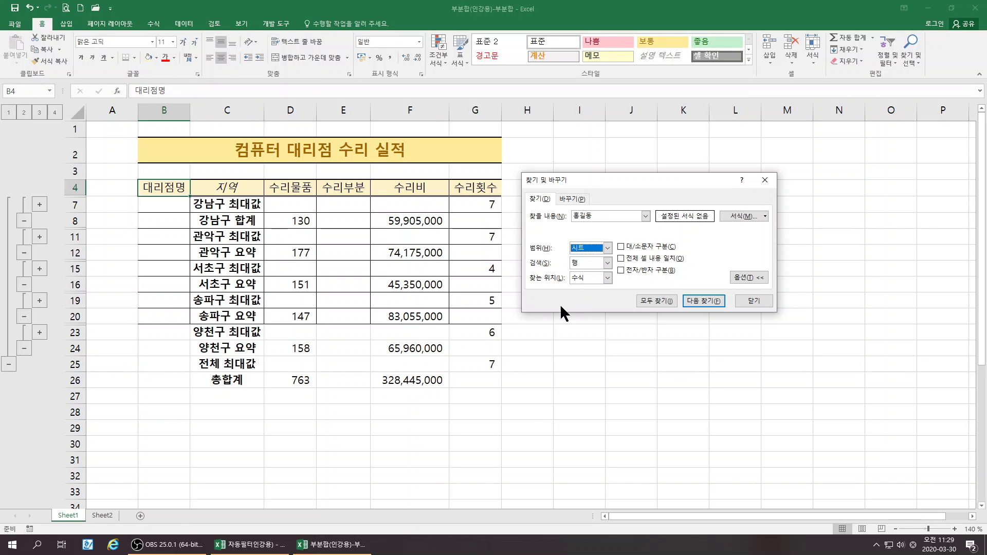
{"action": "left_click", "coordinate": [607, 245]}
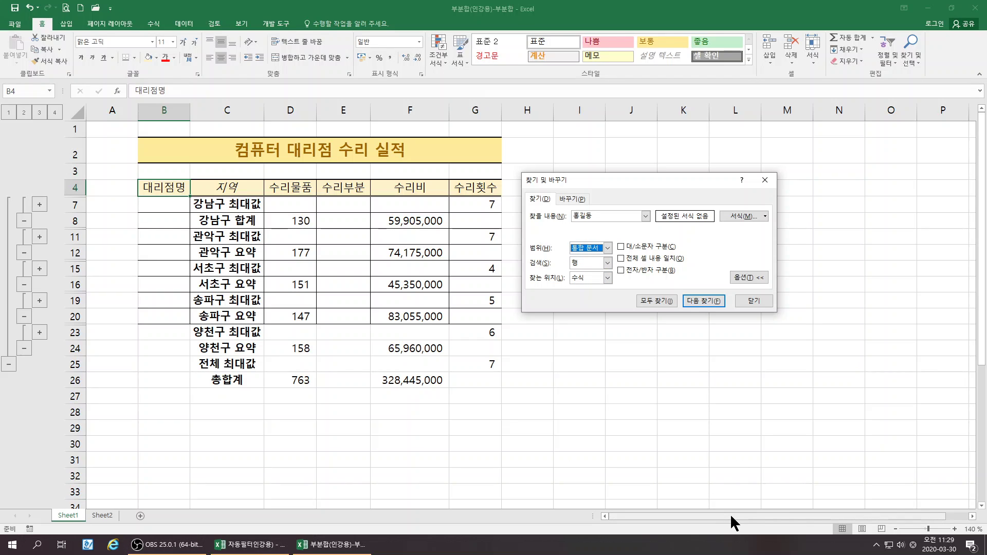
{"action": "left_click", "coordinate": [751, 277]}
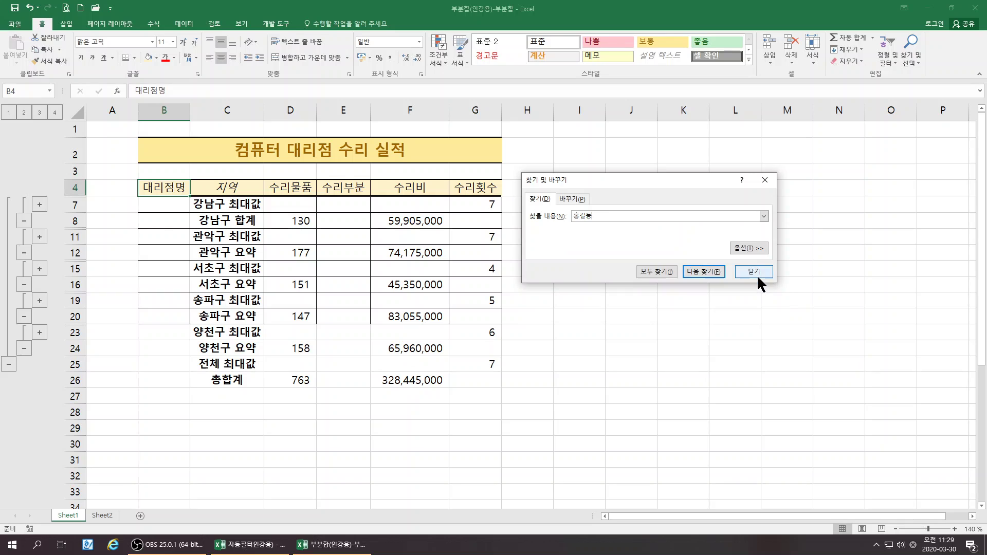
{"action": "left_click", "coordinate": [745, 248]}
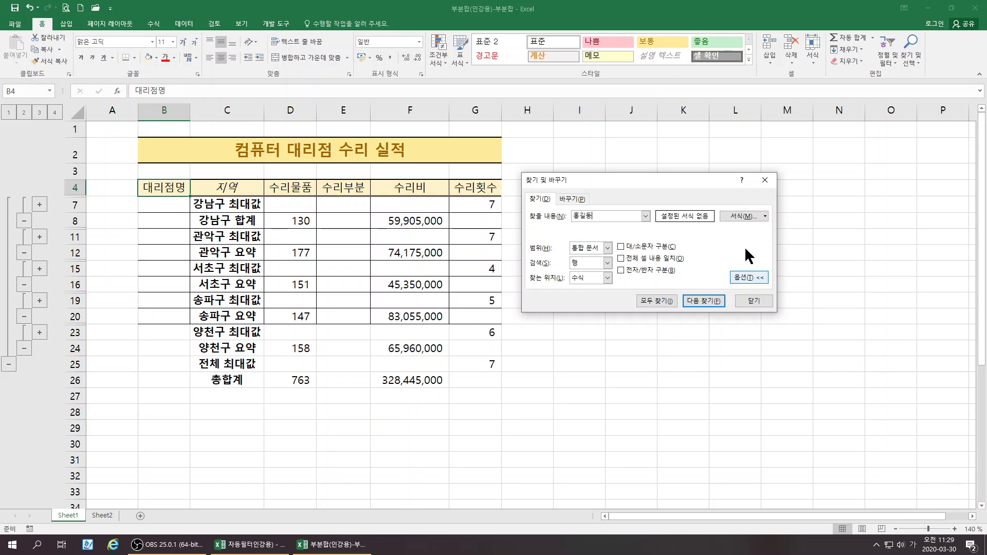
Turn on case-sensitive matching, look over the search and replace entries, and close the dialog without running it
{"action": "left_click", "coordinate": [624, 244]}
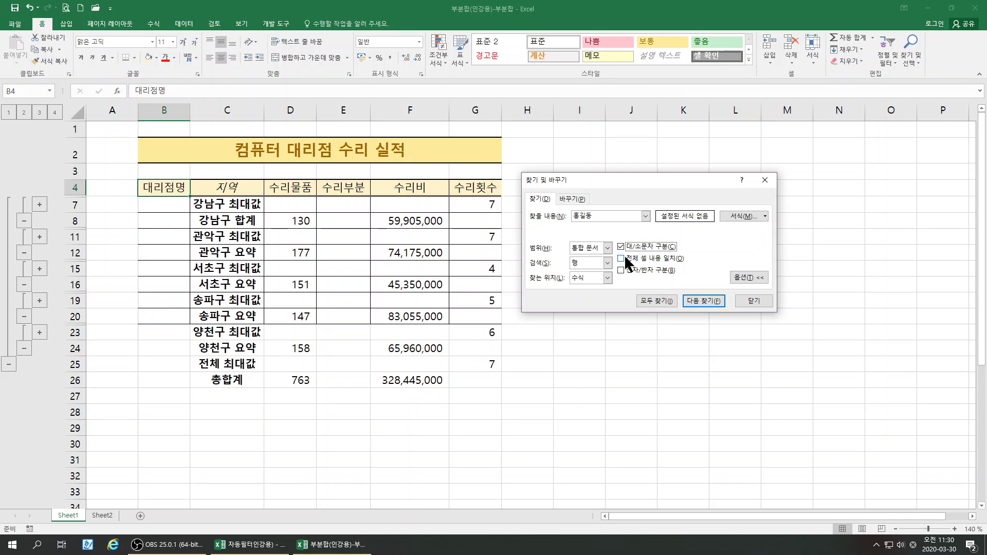
{"action": "key", "text": "Tab"}
{"action": "left_click", "coordinate": [607, 262]}
{"action": "left_click", "coordinate": [608, 264]}
{"action": "left_click", "coordinate": [569, 197]}
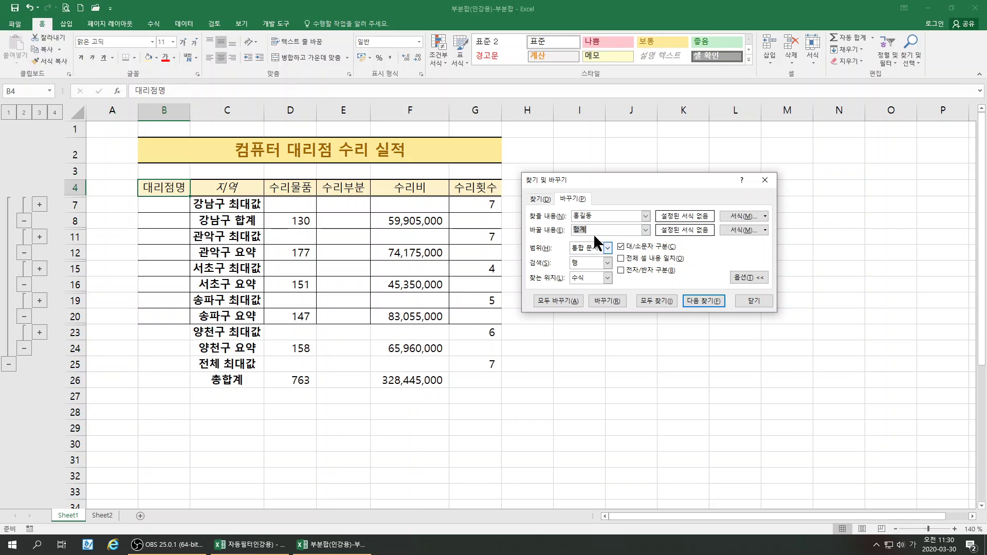
{"action": "left_click", "coordinate": [645, 229]}
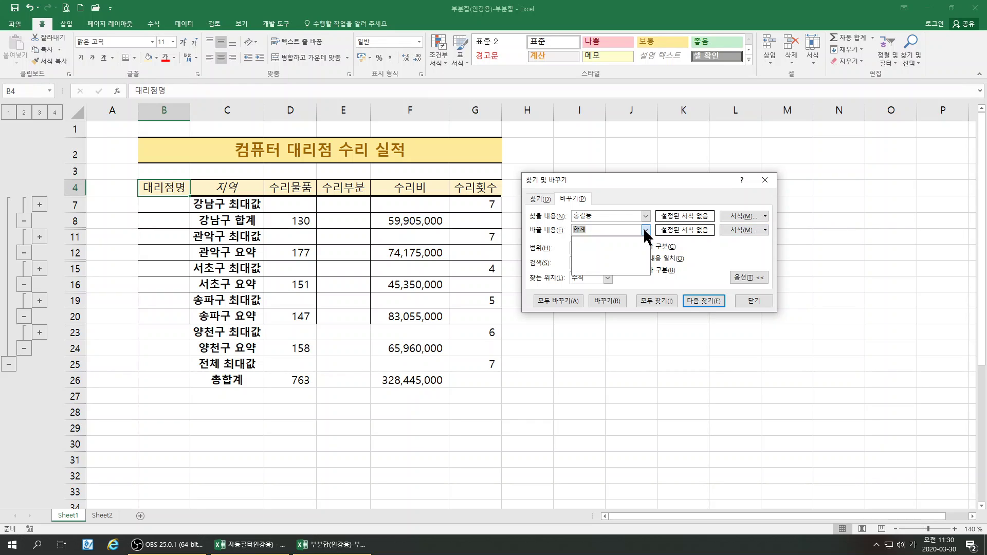
{"action": "left_click", "coordinate": [645, 229]}
{"action": "left_click", "coordinate": [644, 215]}
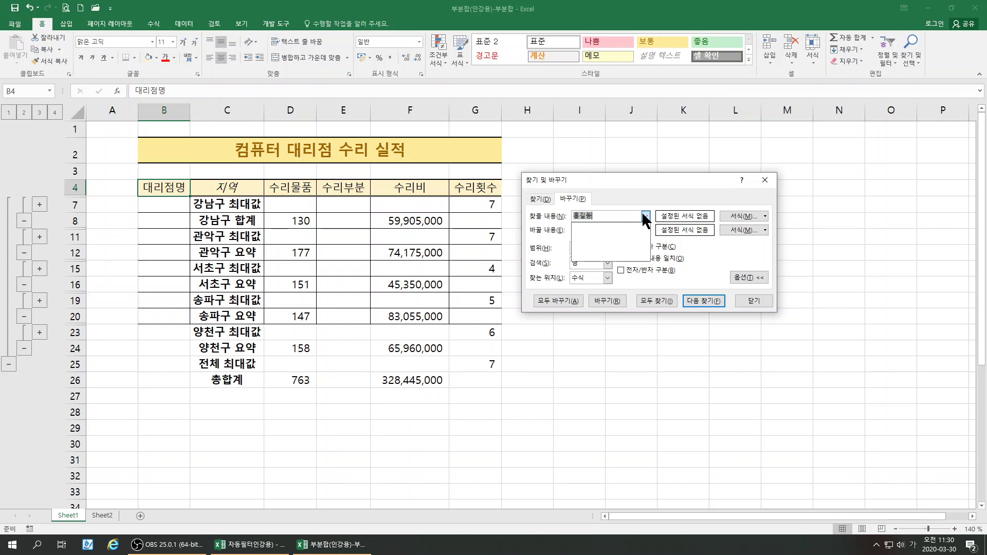
{"action": "left_click", "coordinate": [644, 215]}
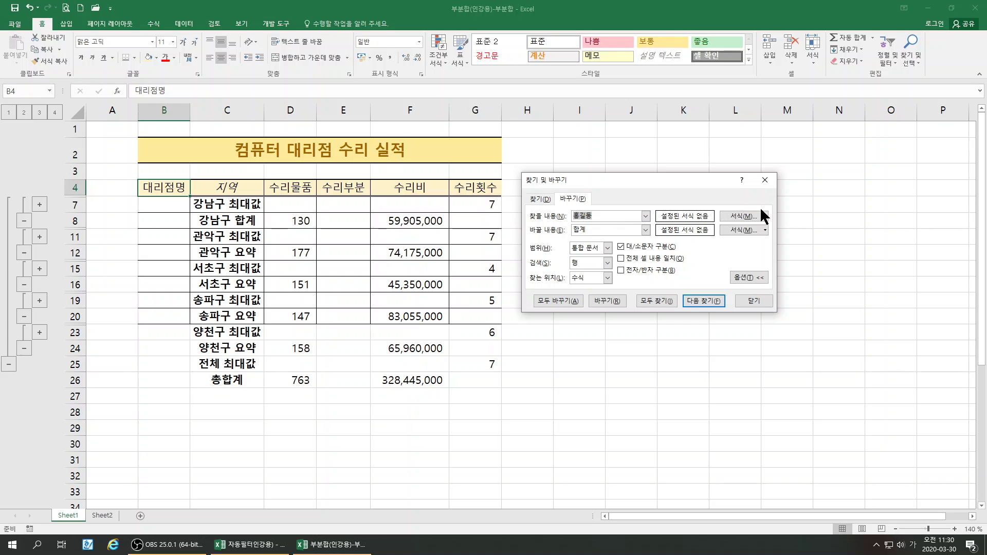
{"action": "left_click", "coordinate": [752, 301]}
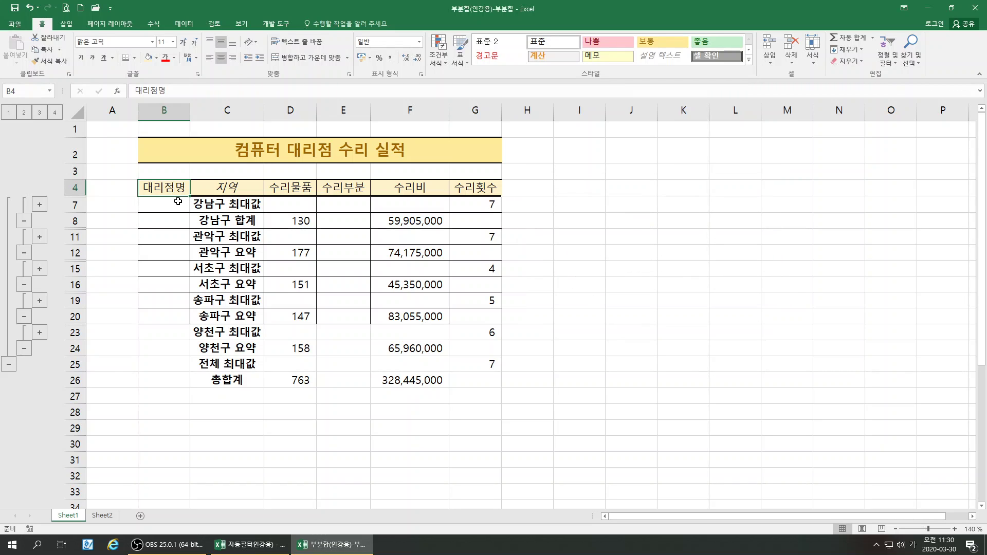
Open Replace again, keep 합계 as the replacement text, and clear the person's name from the search text
{"action": "left_click", "coordinate": [908, 54]}
{"action": "left_click", "coordinate": [923, 88]}
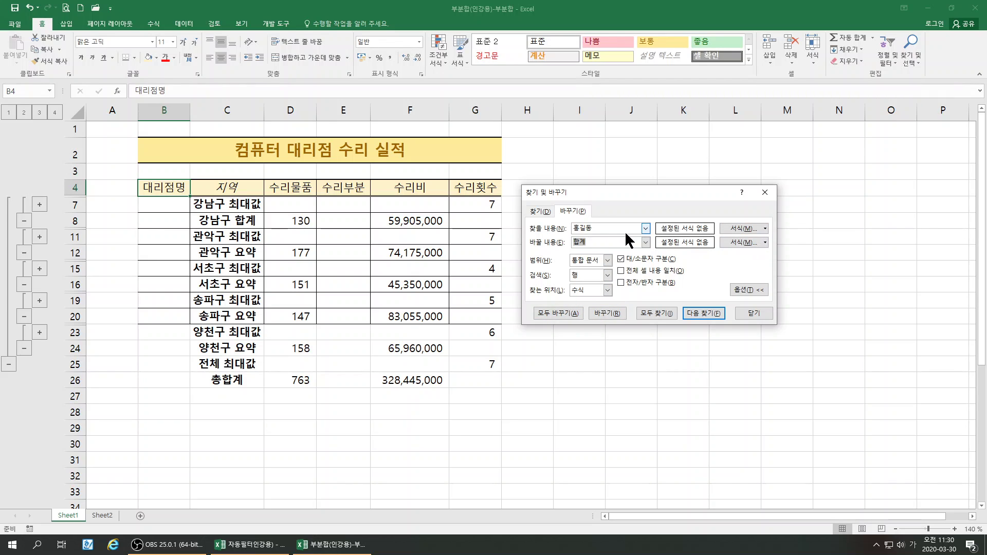
{"action": "left_click", "coordinate": [645, 242]}
{"action": "left_click", "coordinate": [644, 241]}
{"action": "left_click", "coordinate": [593, 228]}
{"action": "key", "text": "BackSpace"}
{"action": "key", "text": "BackSpace"}
{"action": "key", "text": "BackSpace"}
{"action": "left_click", "coordinate": [670, 410]}
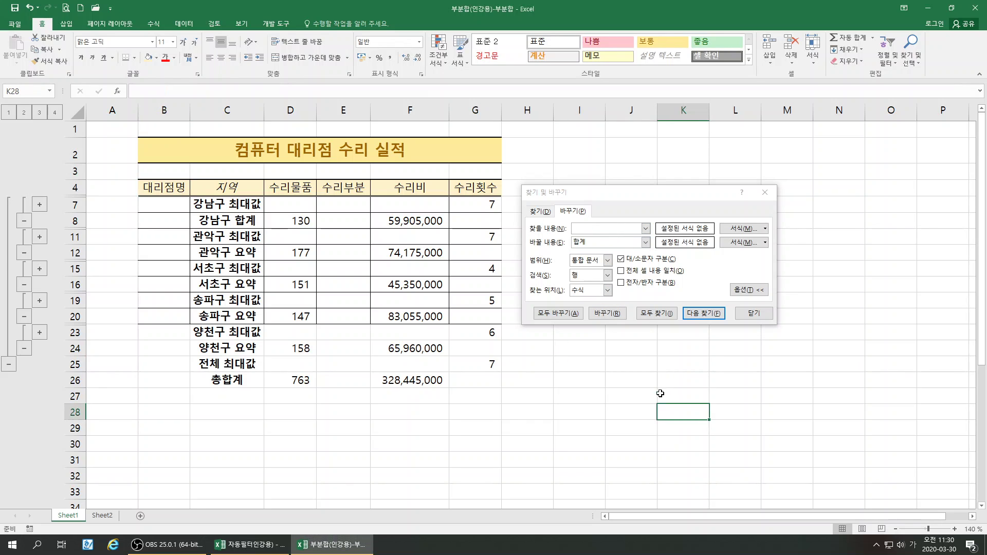
Replace every 요약 with 합계 within the sheet only, with case matching off, and close the dialog
{"action": "left_click", "coordinate": [609, 229]}
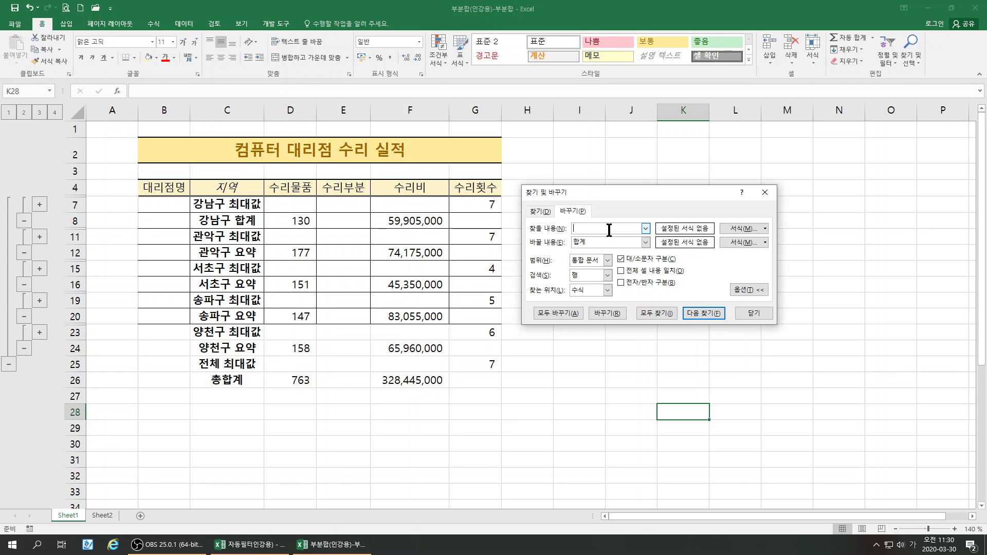
{"action": "type", "text": "합"}
{"action": "type", "text": "약"}
{"action": "left_click", "coordinate": [607, 260]}
{"action": "left_click", "coordinate": [622, 258]}
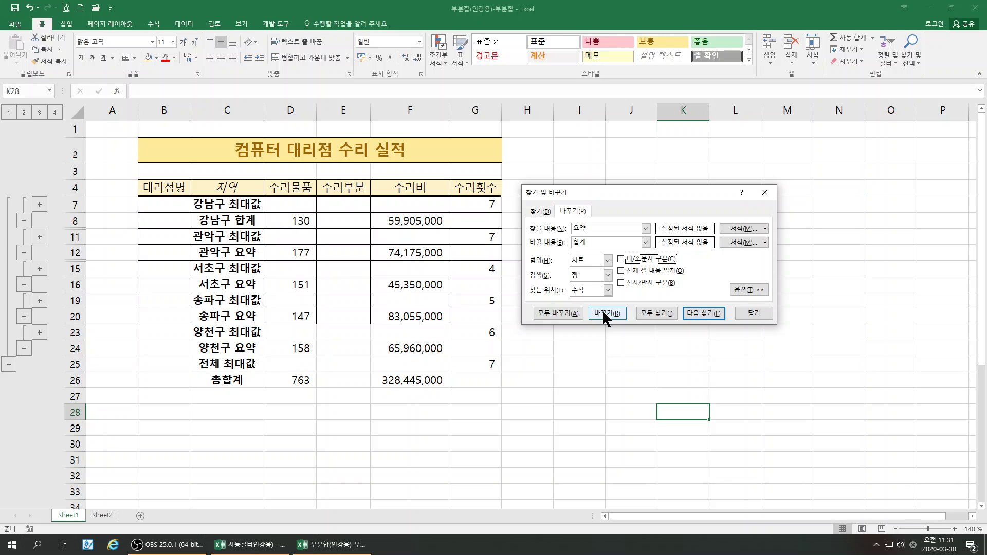
{"action": "left_click", "coordinate": [558, 312]}
{"action": "left_click", "coordinate": [509, 302]}
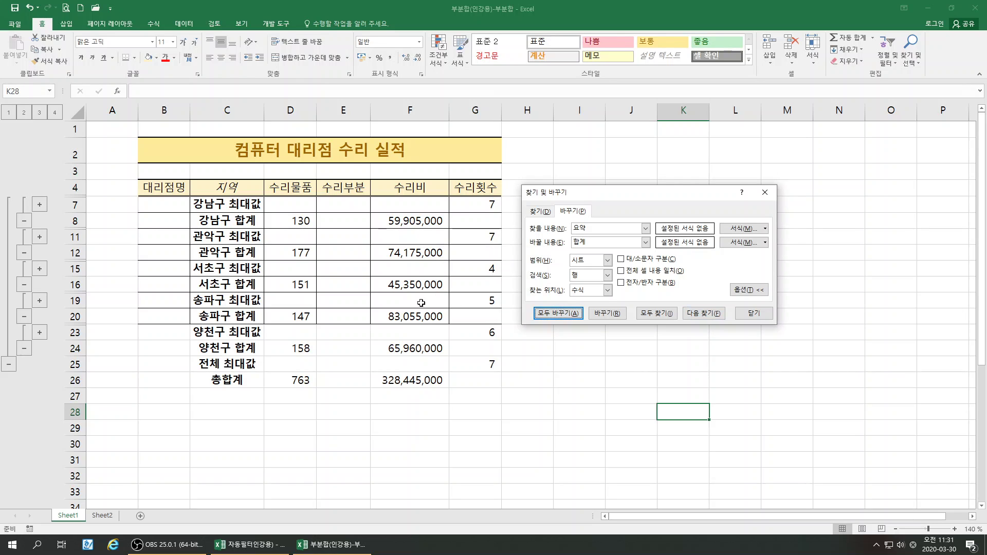
{"action": "left_click", "coordinate": [754, 313]}
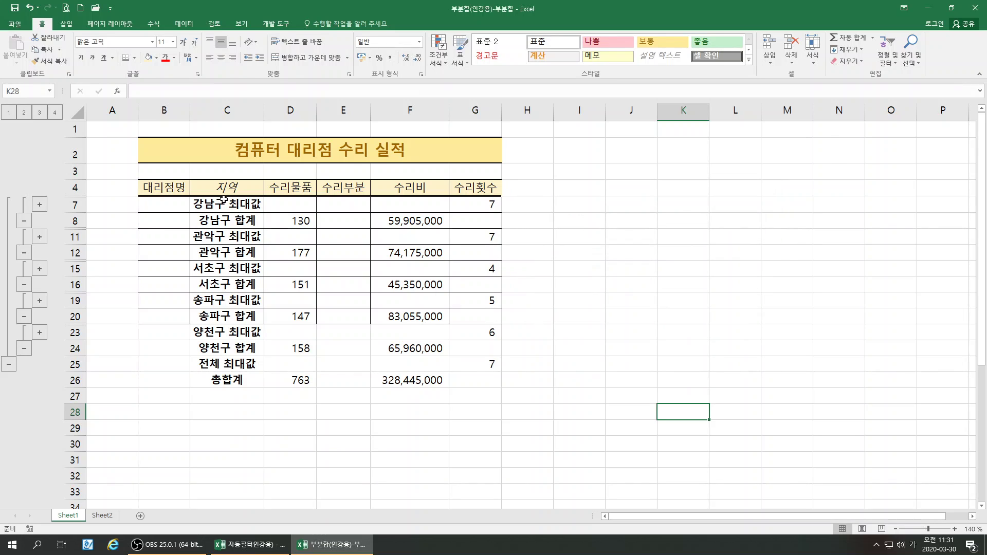
Expand the outline to show all detail rows and look over the relabelled 합계 rows for every region
{"action": "left_click", "coordinate": [54, 112]}
{"action": "left_click", "coordinate": [247, 252]}
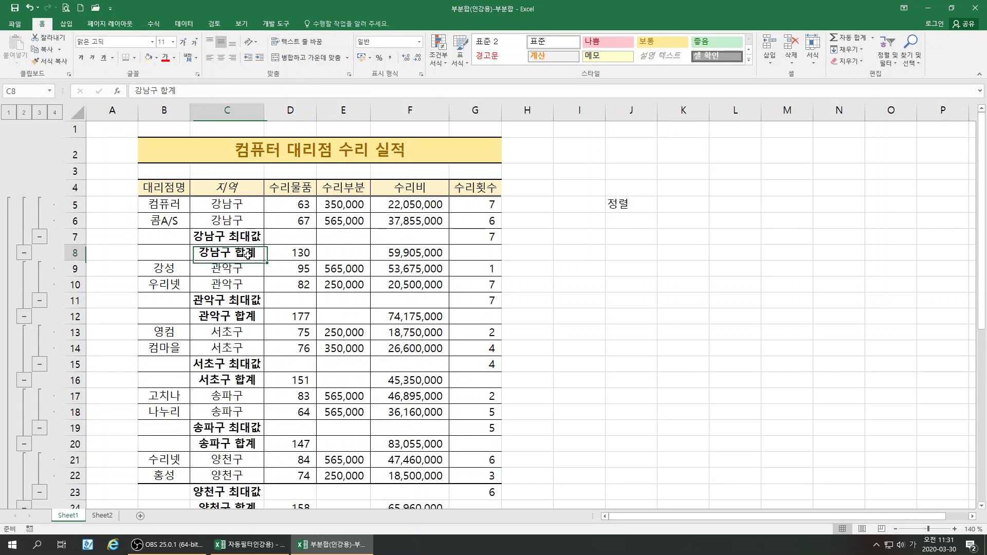
{"action": "scroll", "coordinate": [350, 371], "scroll_direction": "down", "scroll_amount": 2}
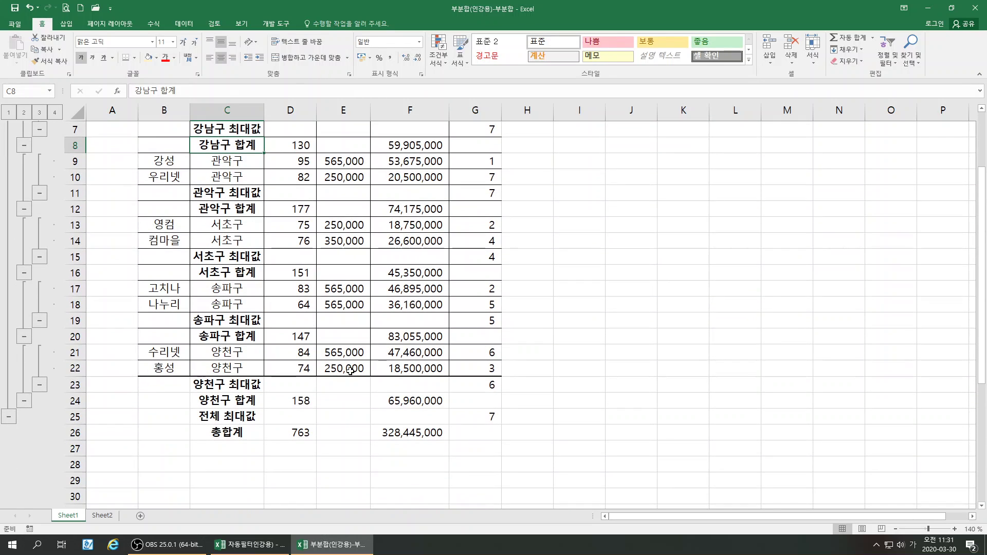
{"action": "scroll", "coordinate": [350, 370], "scroll_direction": "up", "scroll_amount": 2}
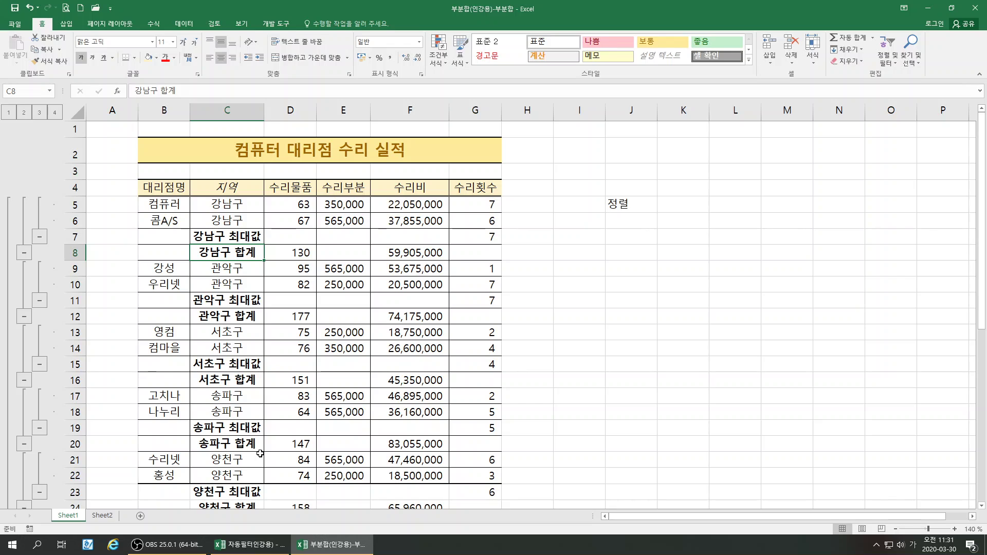
{"action": "scroll", "coordinate": [261, 452], "scroll_direction": "down", "scroll_amount": 1}
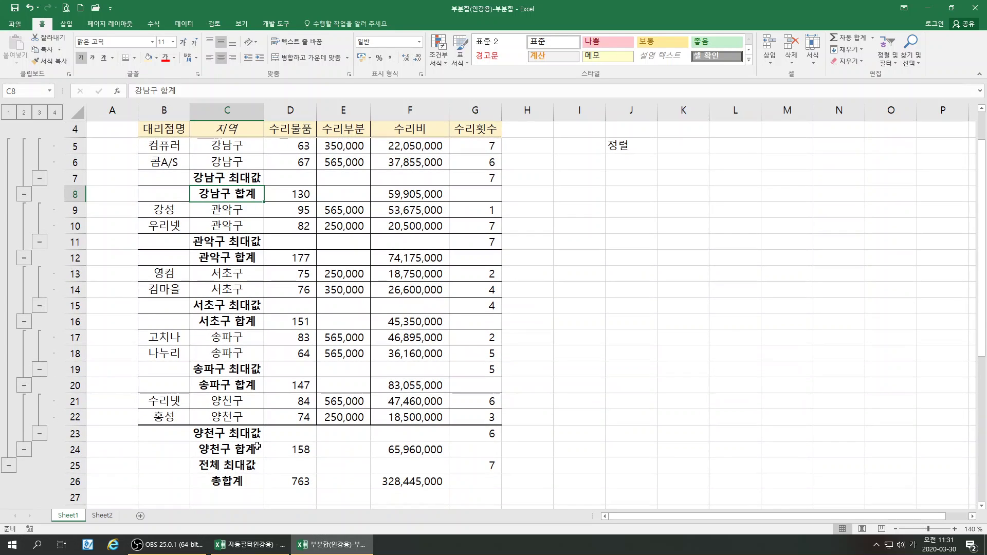
On Sheet2, widen column B to fit the 진료시간대 header and sort the clinic table ascending by 연령대
{"action": "left_click", "coordinate": [101, 515]}
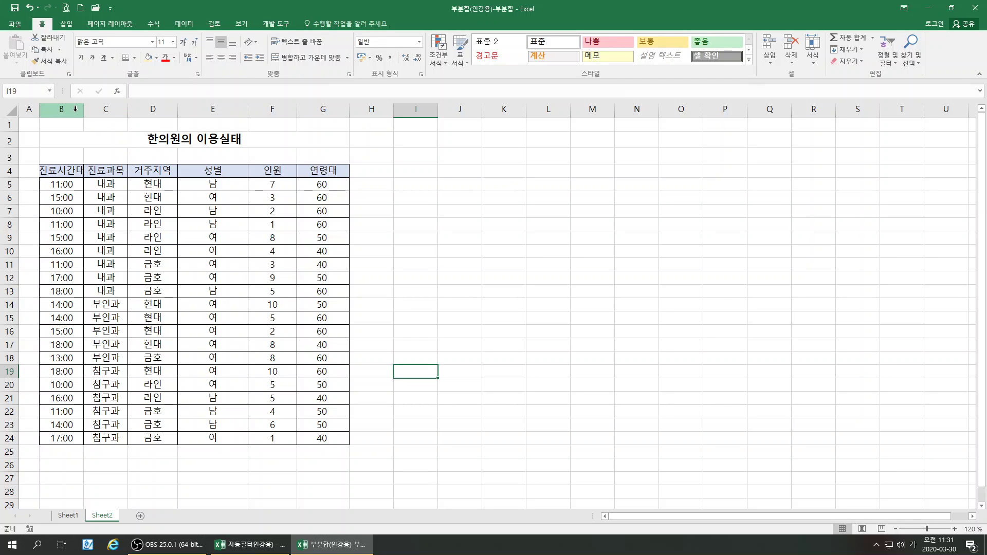
{"action": "left_click_drag", "start_coordinate": [83, 109], "coordinate": [100, 109]}
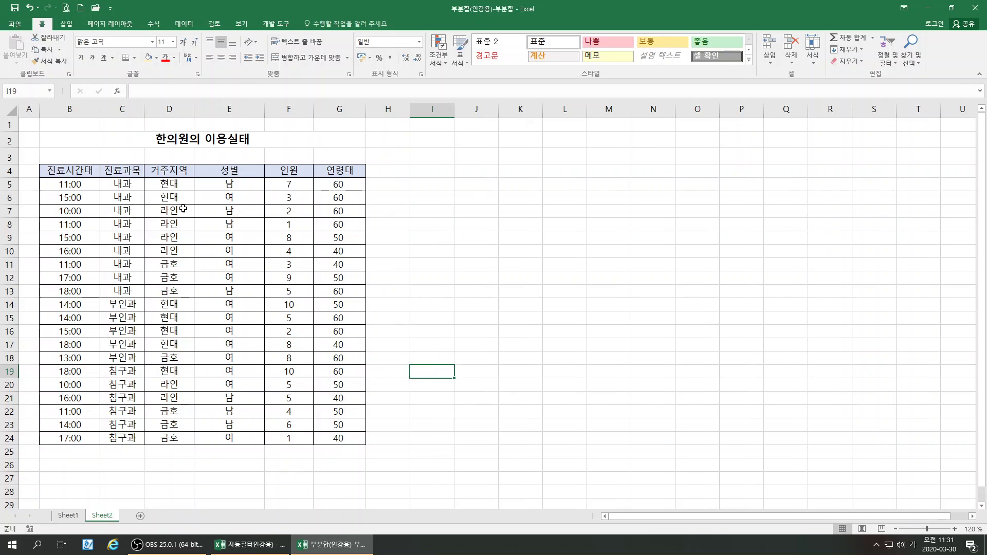
{"action": "left_click", "coordinate": [81, 169]}
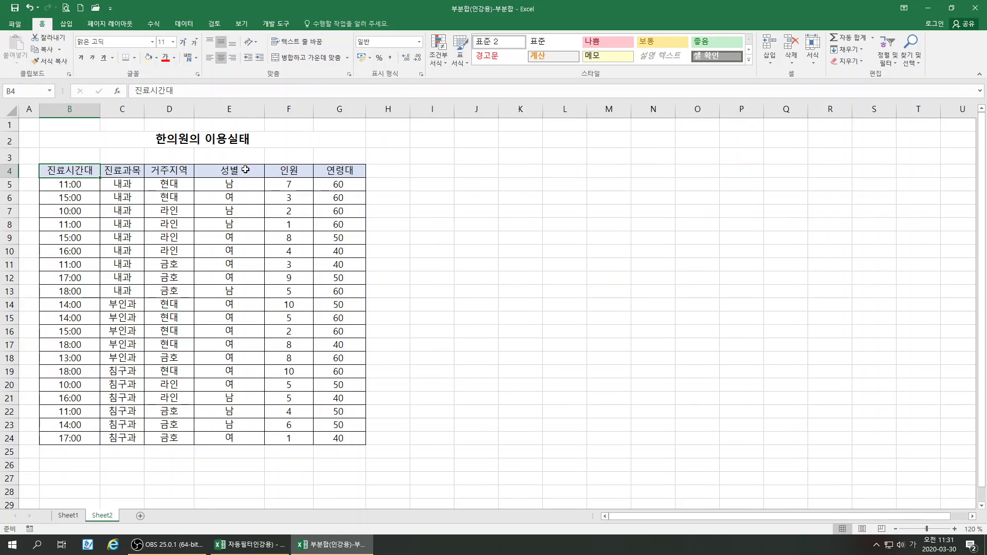
{"action": "left_click", "coordinate": [340, 169]}
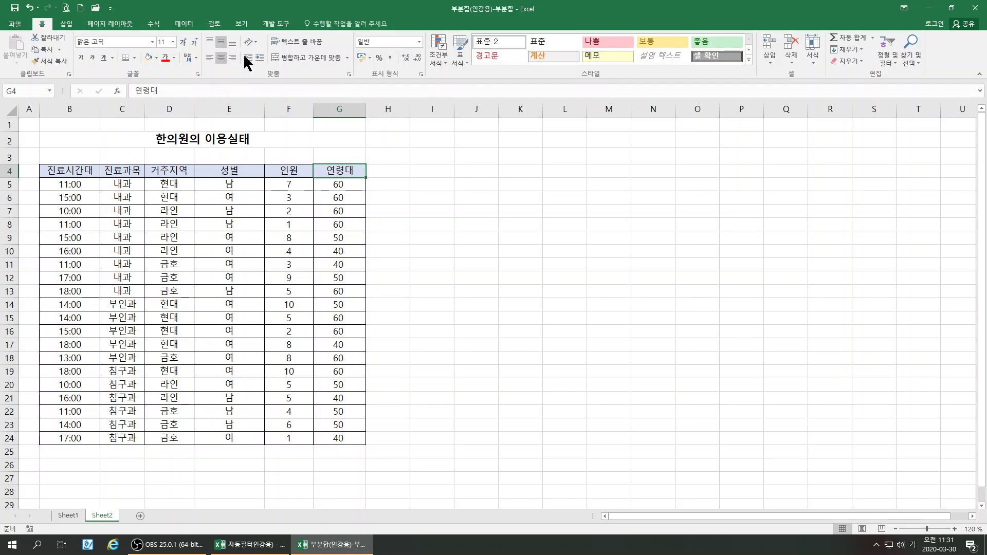
{"action": "left_click", "coordinate": [180, 24]}
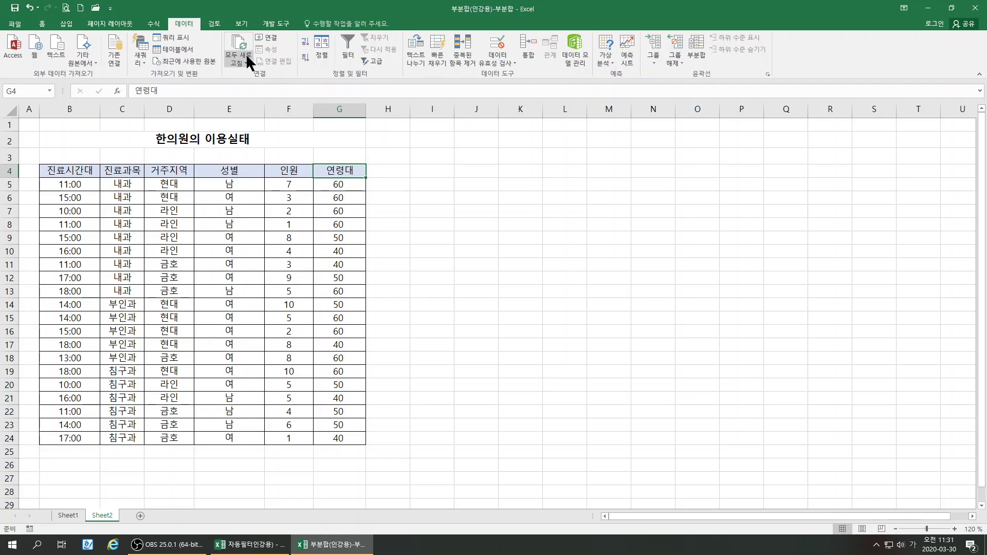
{"action": "left_click", "coordinate": [305, 41]}
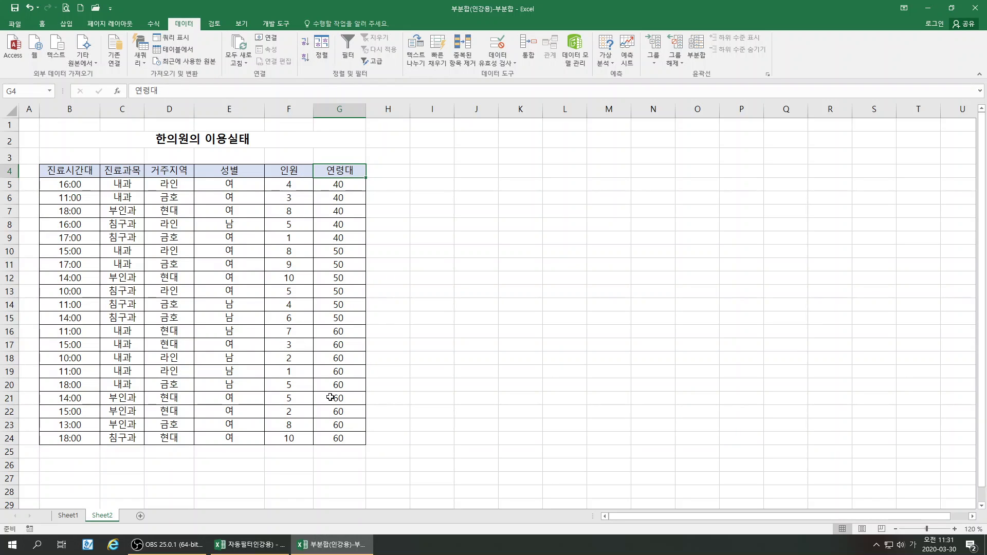
Note the grouping fields beside the table by entering 진료과목 in J5 and 거주지역 in J6
{"action": "left_click", "coordinate": [469, 184]}
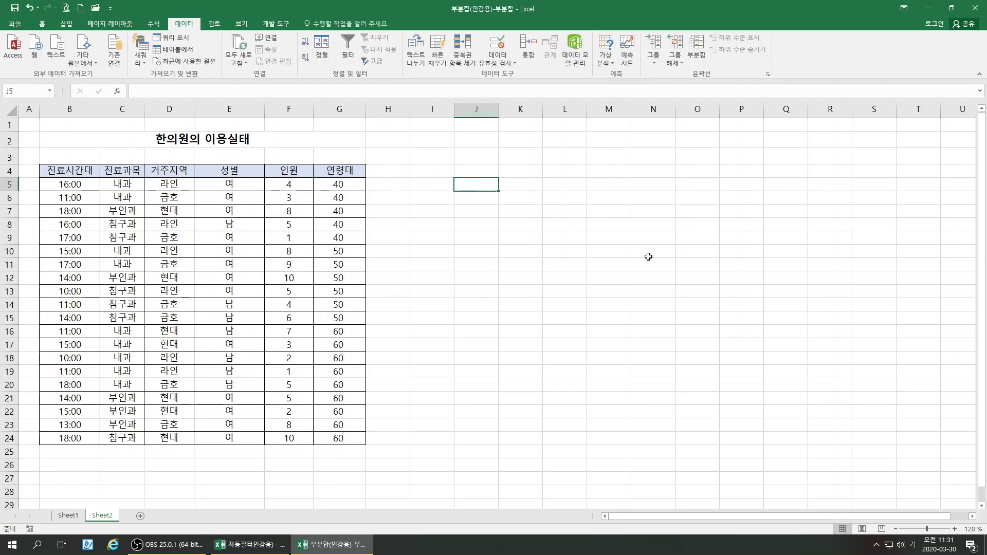
{"action": "type", "text": "진료과목"}
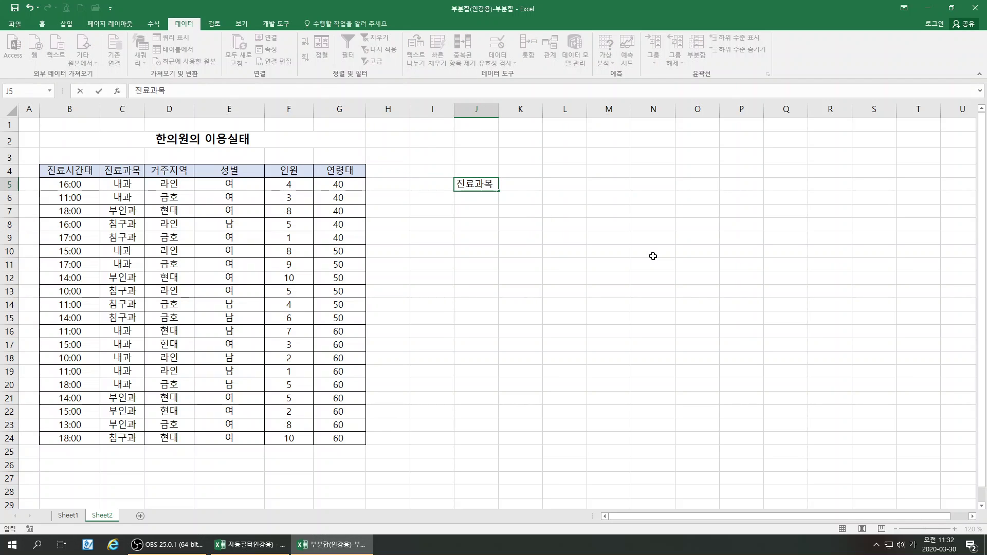
{"action": "key", "text": "Return"}
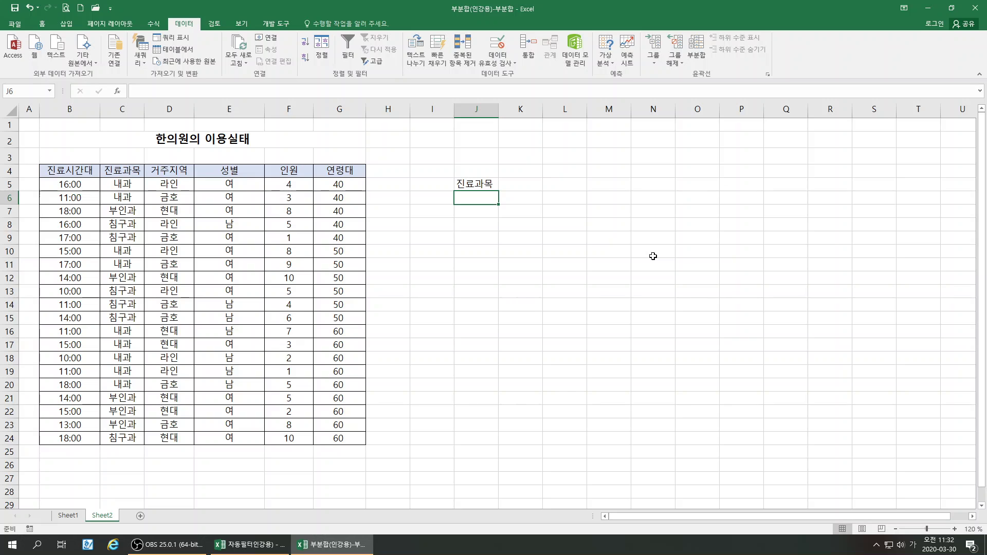
{"action": "type", "text": "거주지여"}
{"action": "key", "text": "Return"}
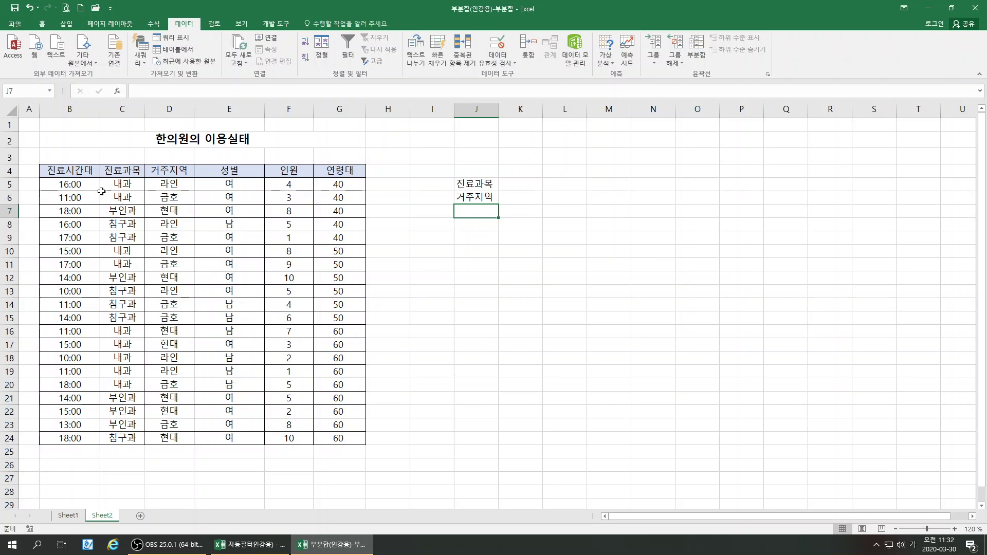
Sort the clinic table in ascending order by 진료과목
{"action": "left_click", "coordinate": [82, 170]}
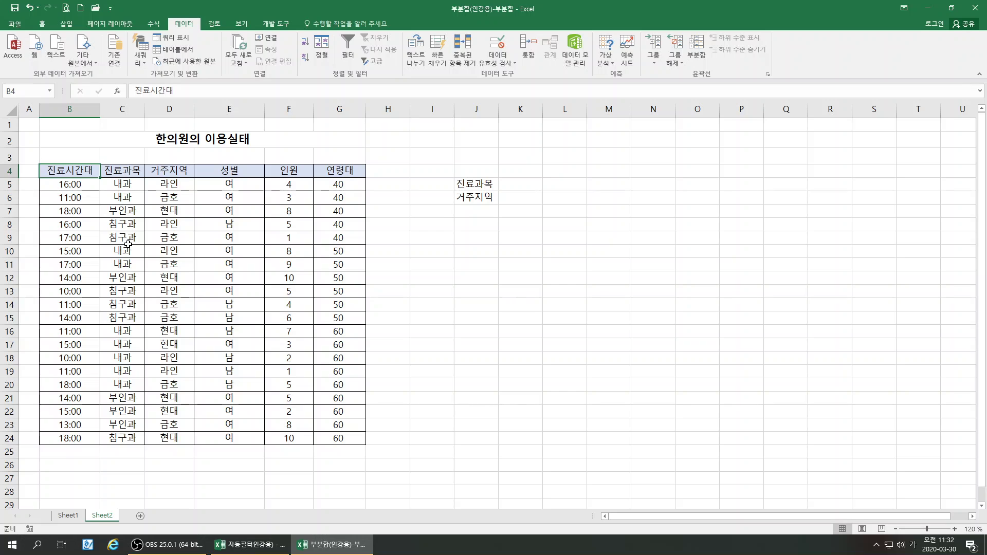
{"action": "left_click_drag", "start_coordinate": [479, 184], "coordinate": [476, 197]}
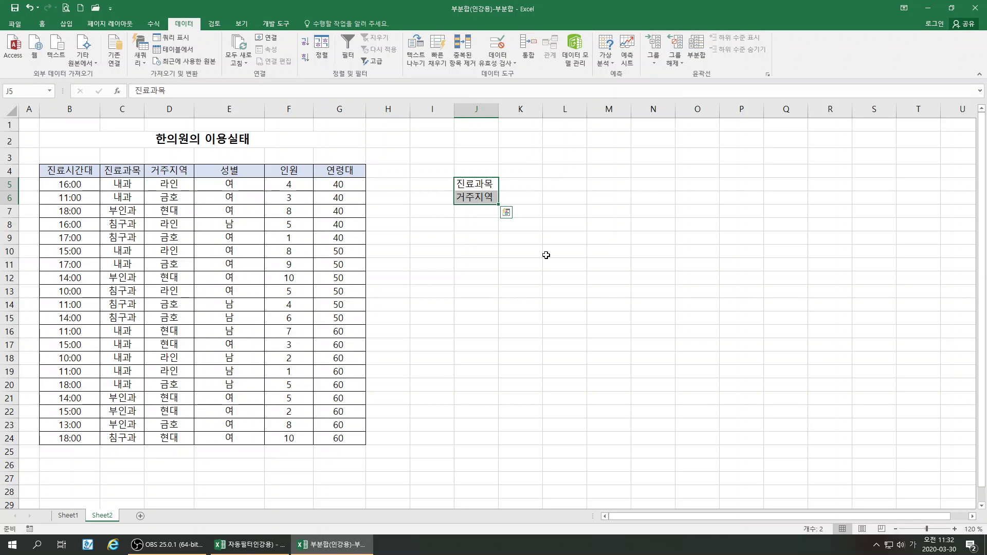
{"action": "left_click", "coordinate": [120, 174]}
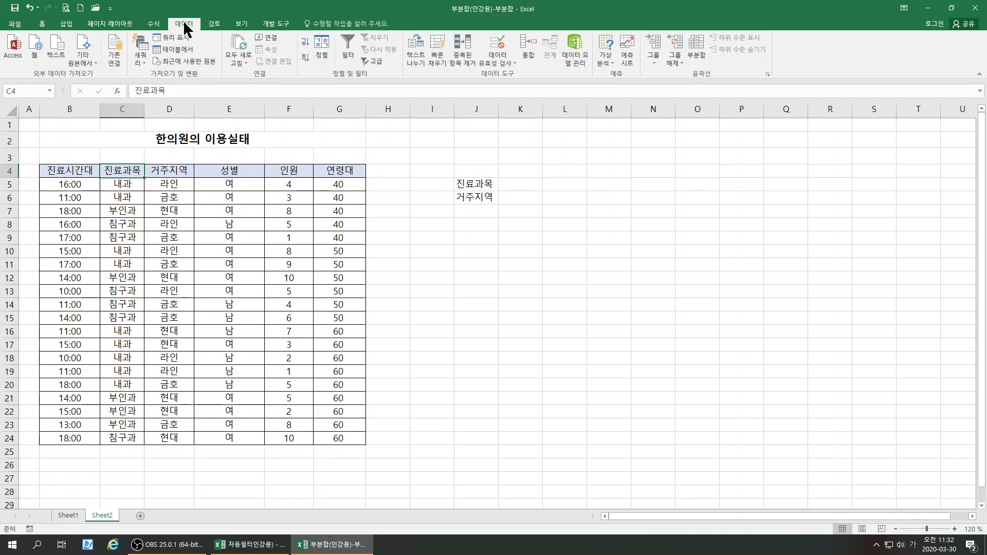
{"action": "left_click", "coordinate": [306, 41]}
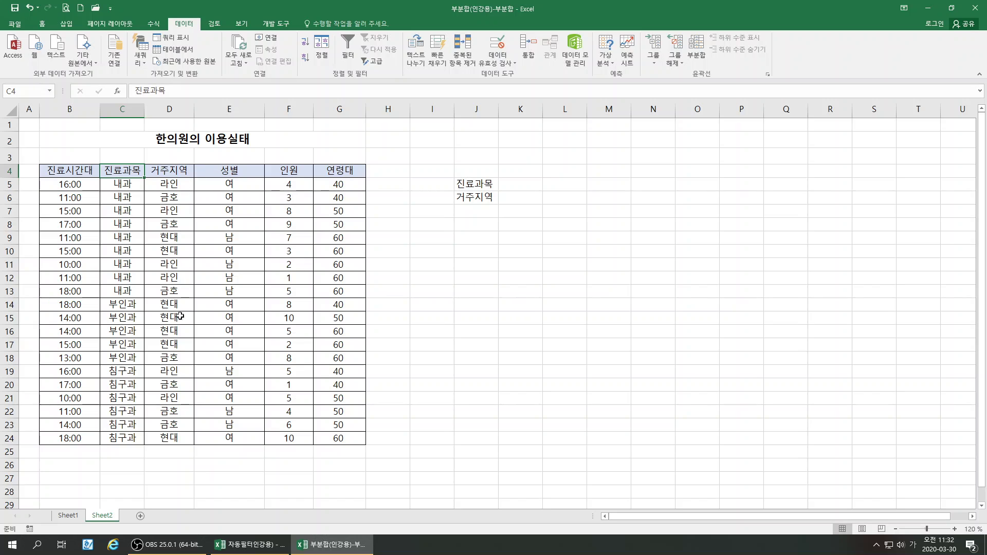
Sort B4:G24 by 진료과목 ascending and then 거주지역 descending, and look over the resulting 진료과목 groups
{"action": "left_click_drag", "start_coordinate": [66, 171], "coordinate": [338, 437]}
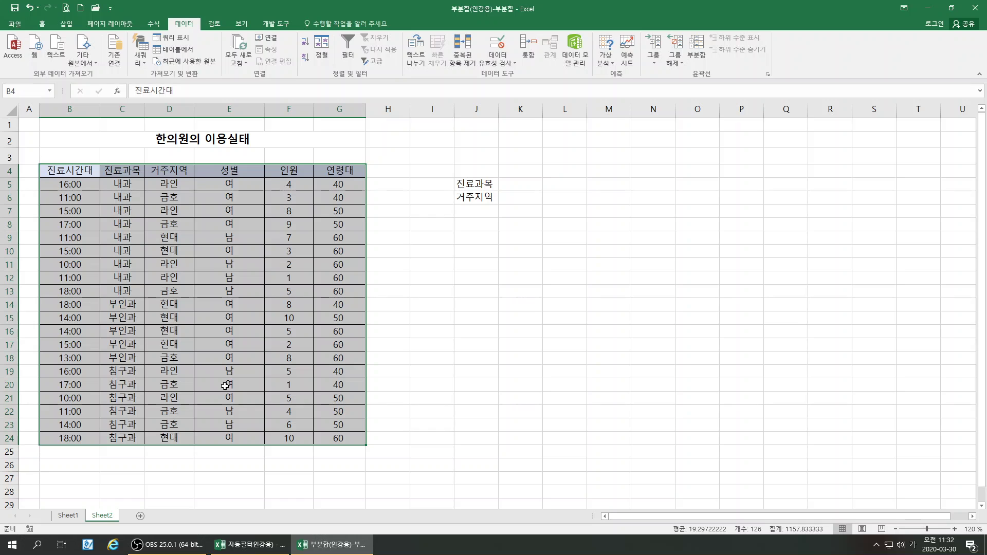
{"action": "left_click", "coordinate": [323, 47]}
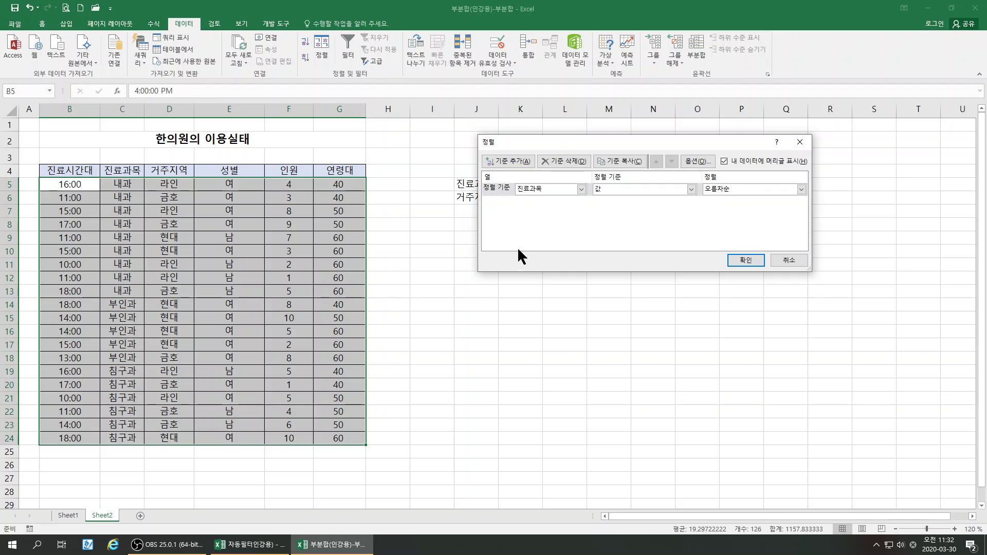
{"action": "left_click", "coordinate": [540, 190]}
{"action": "left_click", "coordinate": [537, 189]}
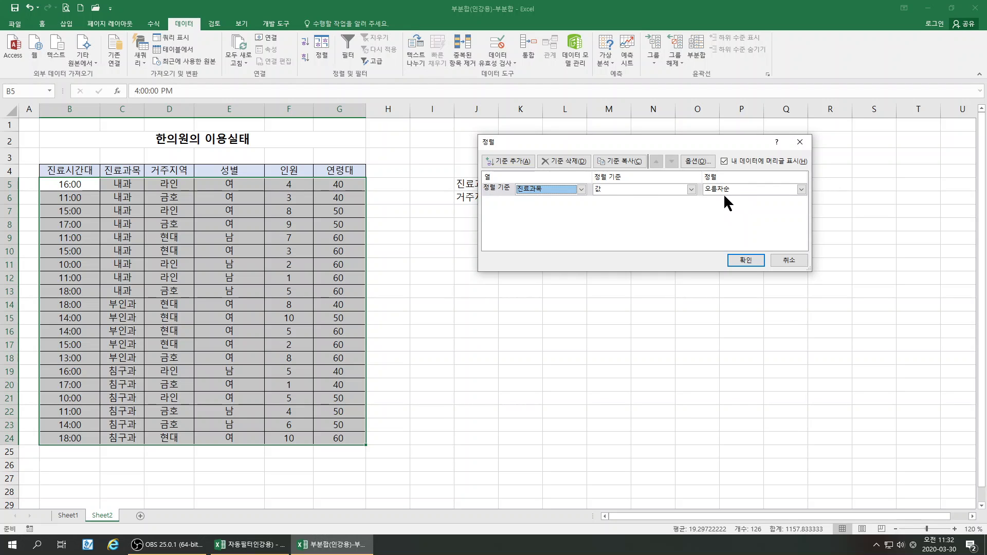
{"action": "left_click", "coordinate": [510, 159]}
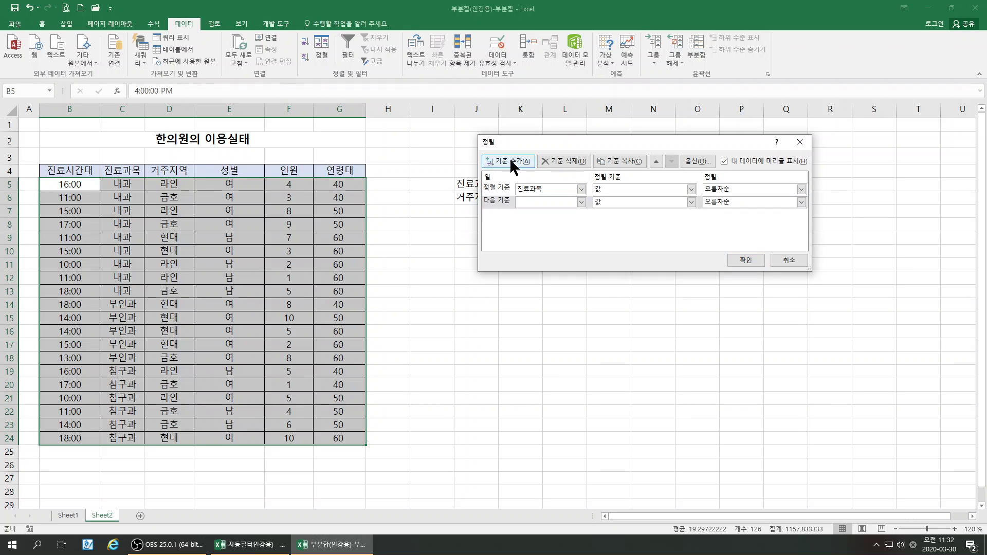
{"action": "left_click", "coordinate": [557, 202]}
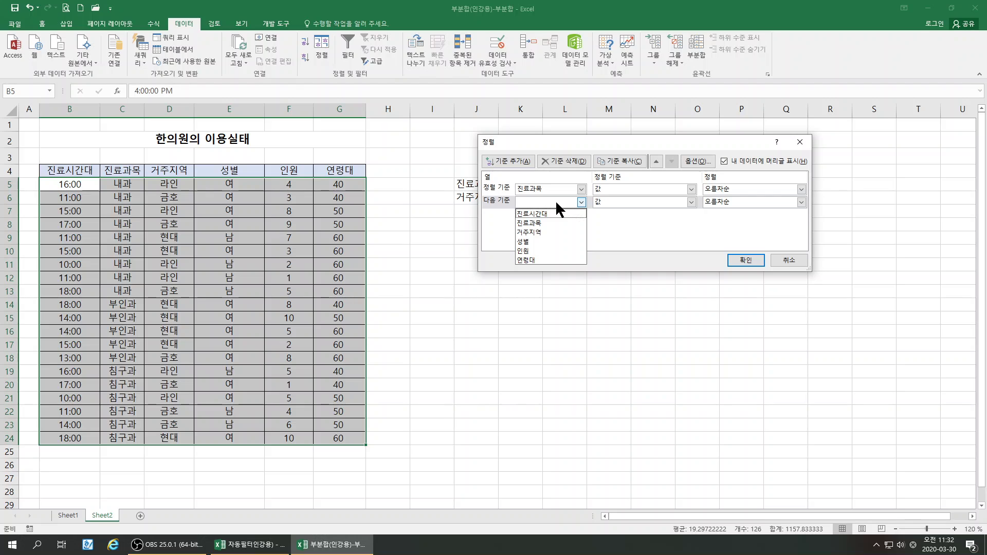
{"action": "left_click", "coordinate": [540, 232]}
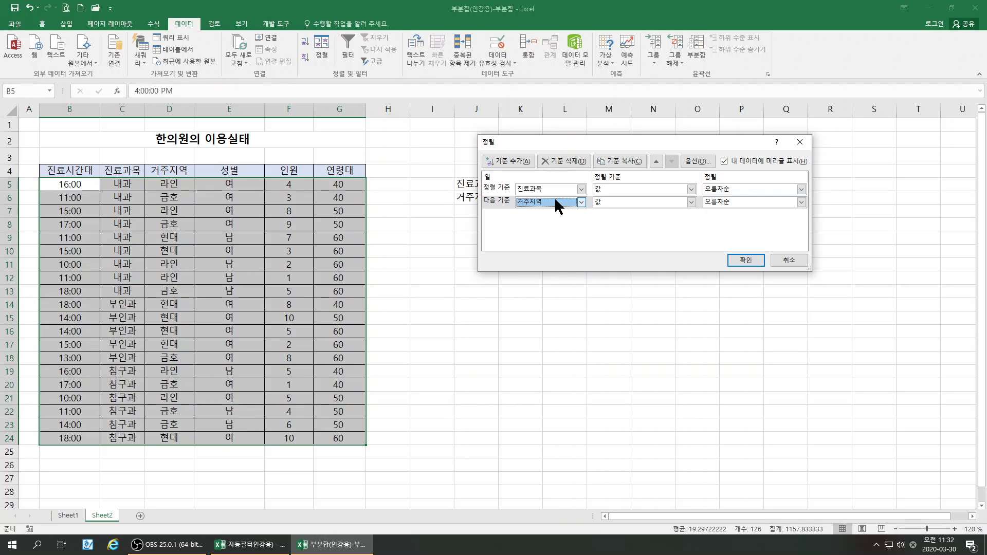
{"action": "left_click", "coordinate": [722, 203]}
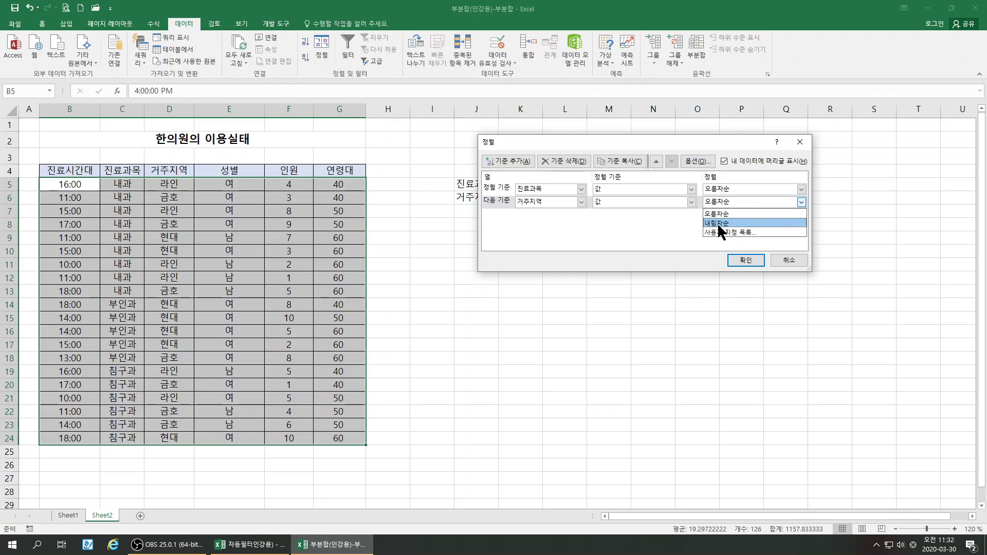
{"action": "left_click", "coordinate": [717, 223]}
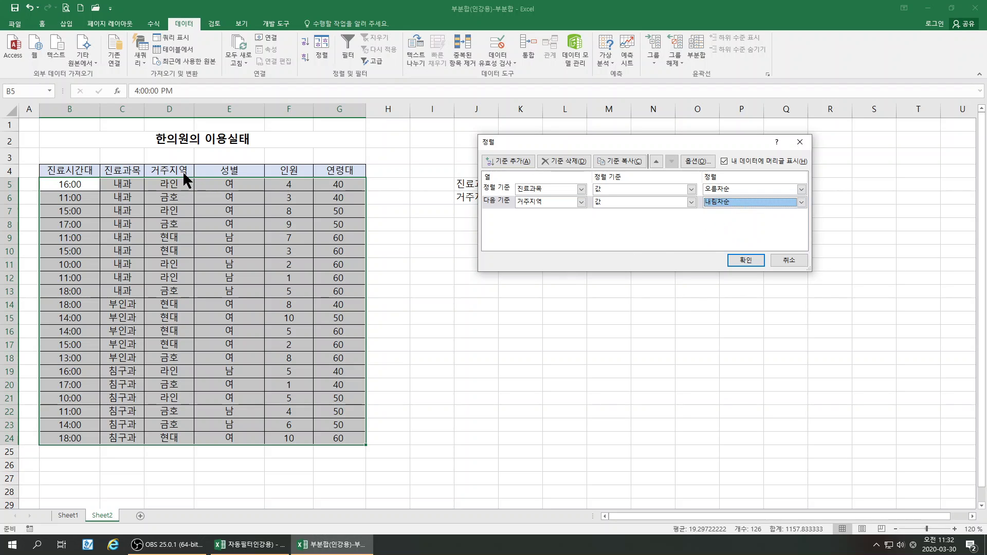
{"action": "left_click", "coordinate": [747, 260]}
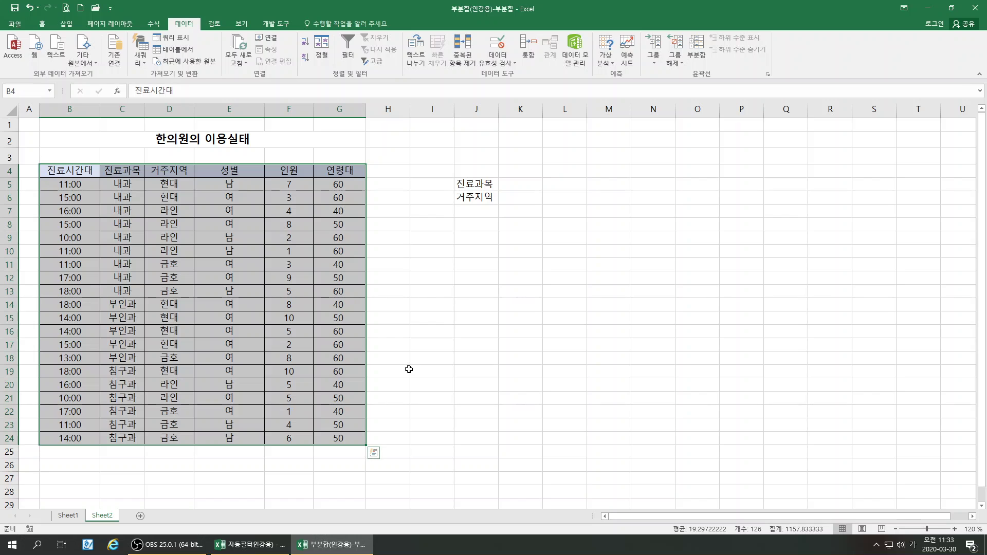
{"action": "left_click_drag", "start_coordinate": [128, 187], "coordinate": [136, 295]}
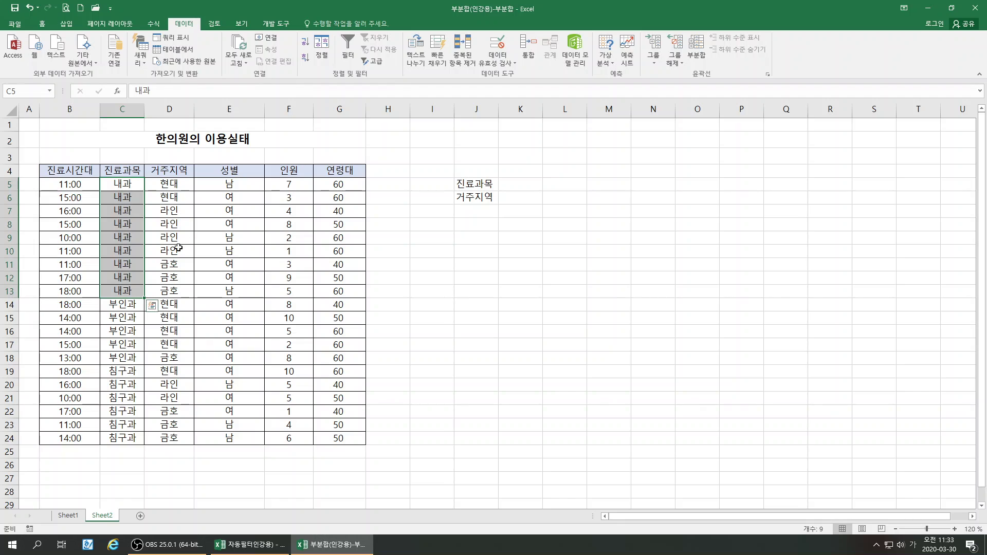
{"action": "left_click_drag", "start_coordinate": [122, 304], "coordinate": [121, 438]}
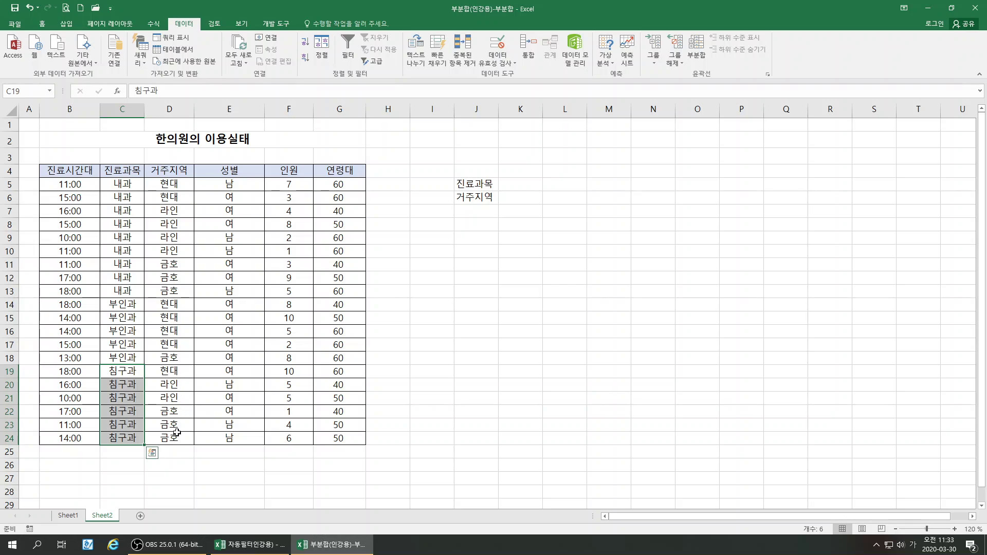
{"action": "left_click", "coordinate": [74, 173]}
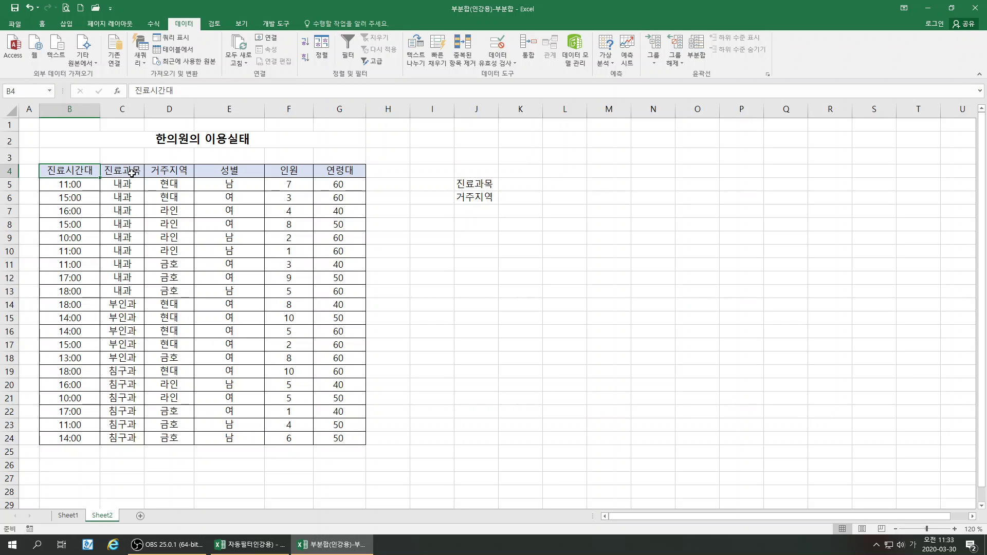
{"action": "mouse_move", "coordinate": [132, 173]}
{"action": "left_mouse_down"}
{"action": "mouse_move", "coordinate": [176, 172]}
{"action": "mouse_move", "coordinate": [119, 174]}
{"action": "left_mouse_up"}
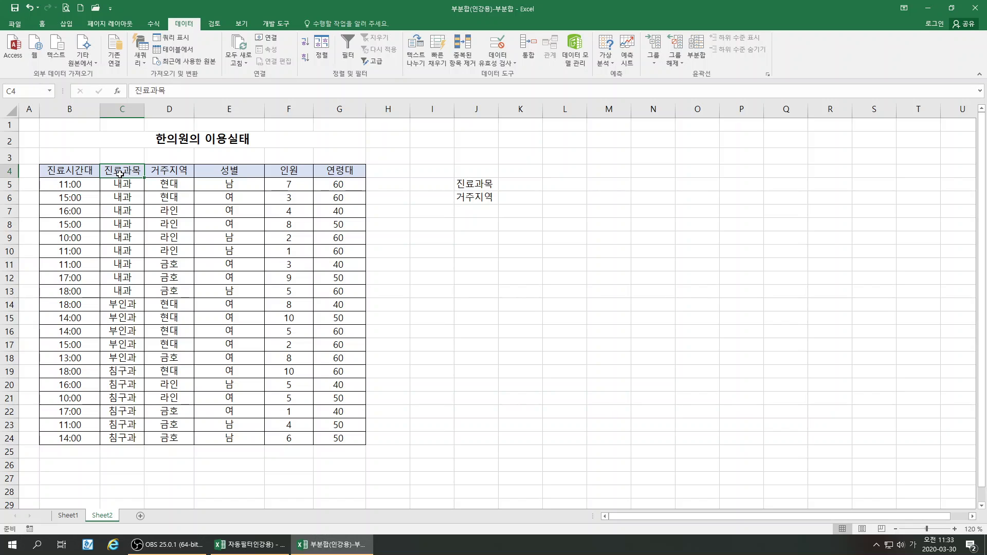
{"action": "left_click_drag", "start_coordinate": [67, 172], "coordinate": [343, 438]}
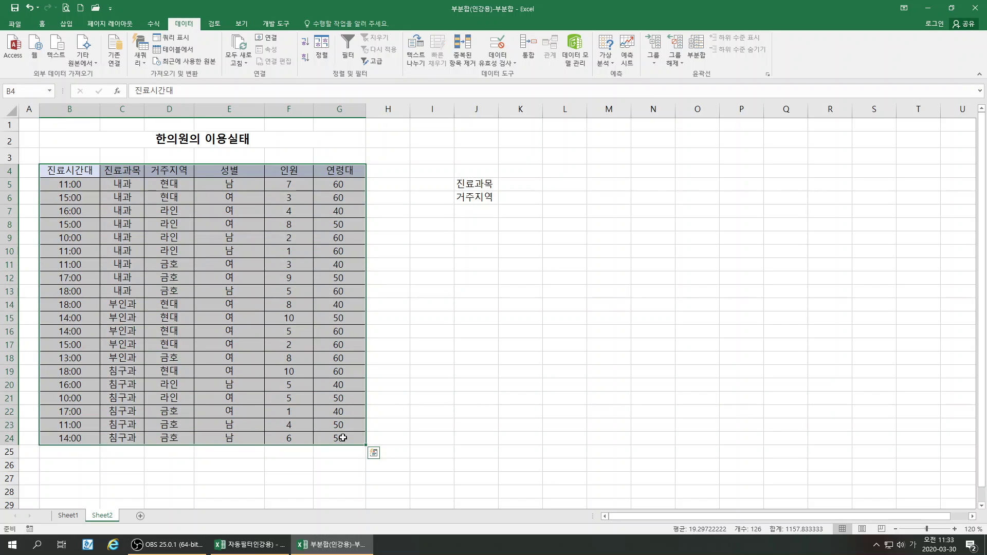
{"action": "left_click", "coordinate": [75, 170]}
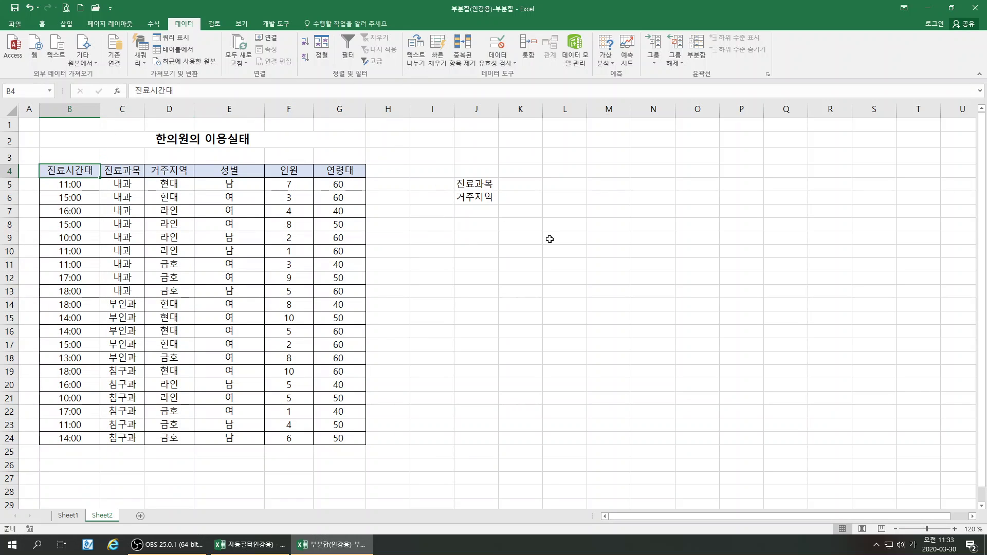
Enter 진료과목별 in J8 and widen column J to fit the text
{"action": "left_click", "coordinate": [469, 226]}
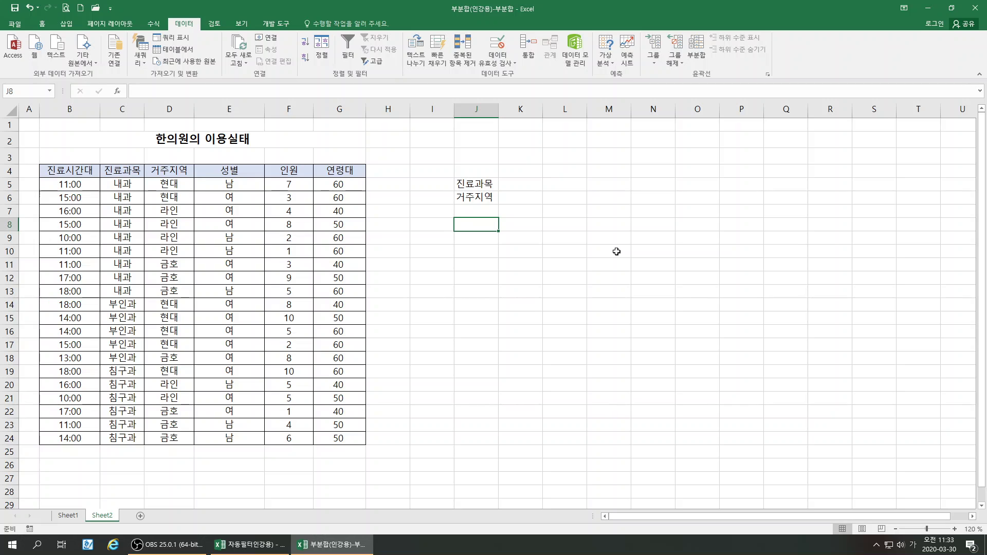
{"action": "type", "text": "진료"}
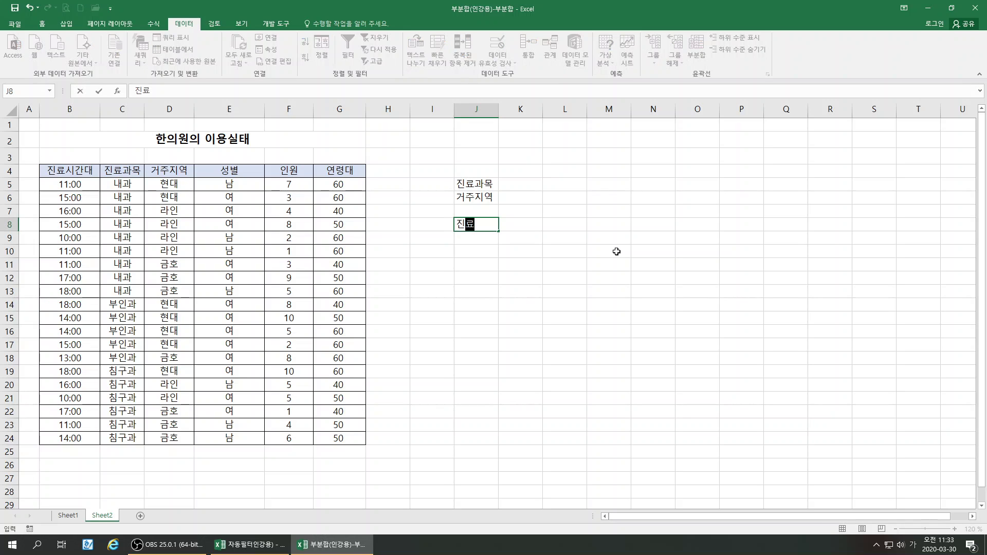
{"action": "type", "text": "과모ㄱ벼"}
{"action": "key", "text": "Tab"}
{"action": "key", "text": "Tab"}
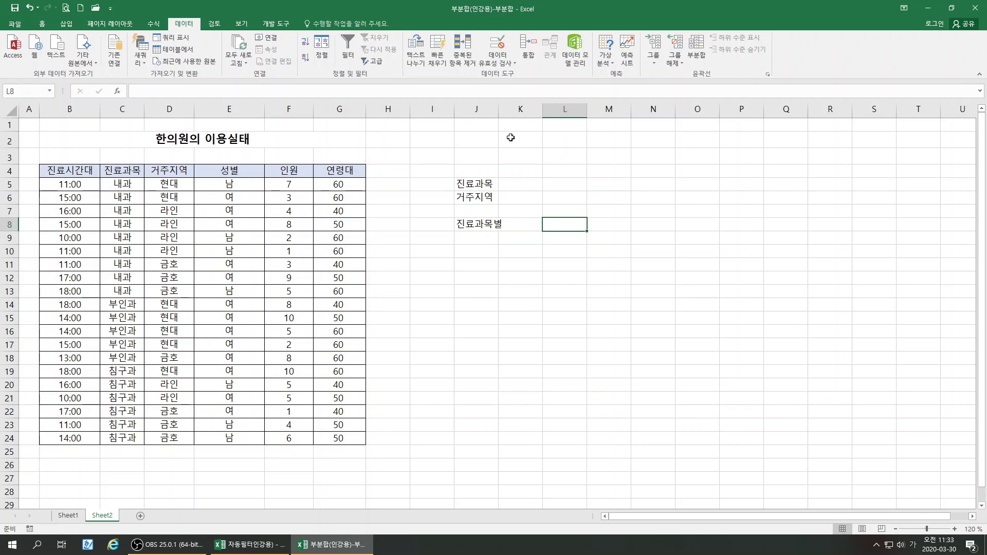
{"action": "left_click_drag", "start_coordinate": [498, 109], "coordinate": [528, 109]}
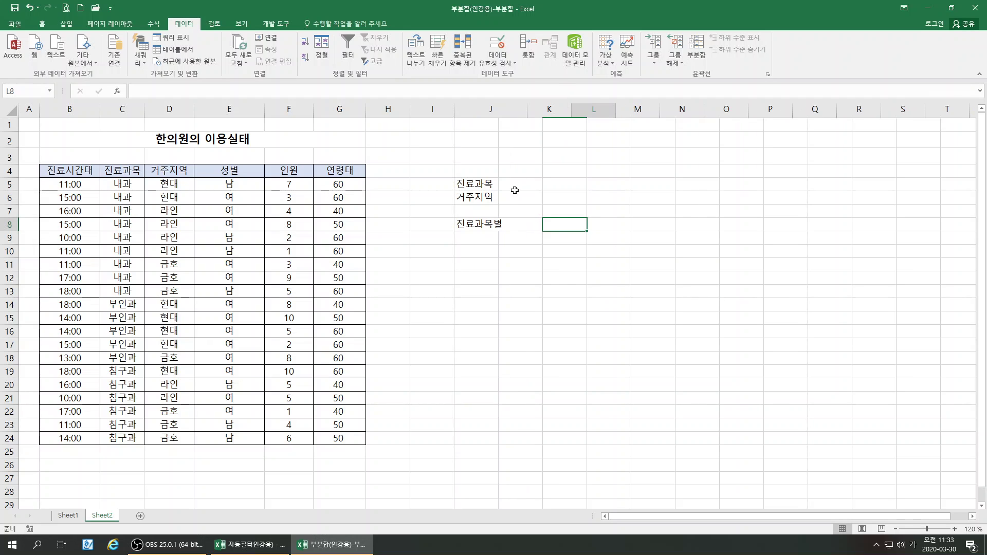
Complete the 진료과목별 note in row 8 with 인원 in K8 and 합계 in L8
{"action": "left_click", "coordinate": [550, 223]}
{"action": "type", "text": "인워"}
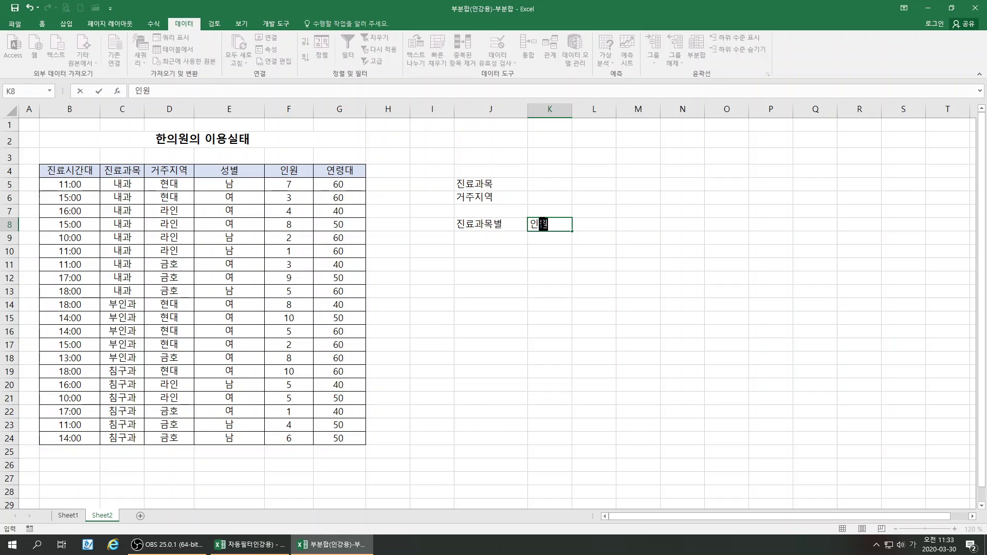
{"action": "type", "text": "ㄴ"}
{"action": "key", "text": "Tab"}
{"action": "type", "text": "합"}
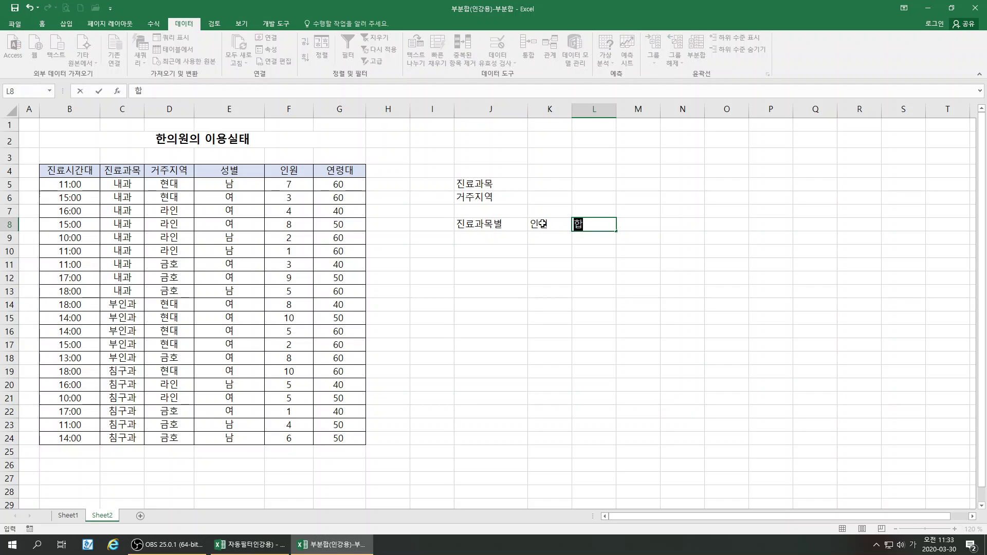
{"action": "type", "text": "계"}
{"action": "key", "text": "Return"}
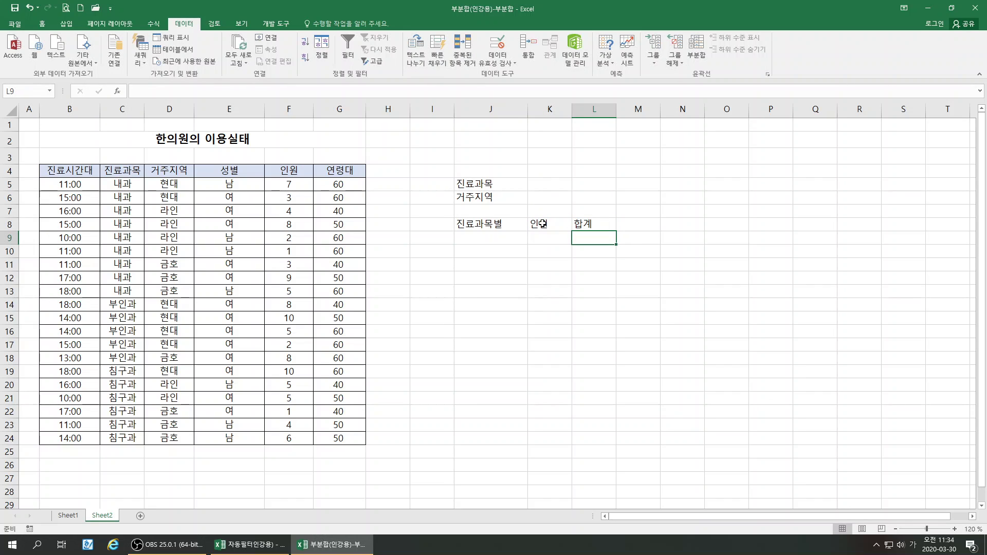
Add a second note in row 9 with 거주지역별 in J9, 연령대 in K9 and 평균 in L9
{"action": "key", "text": "Left"}
{"action": "key", "text": "Left"}
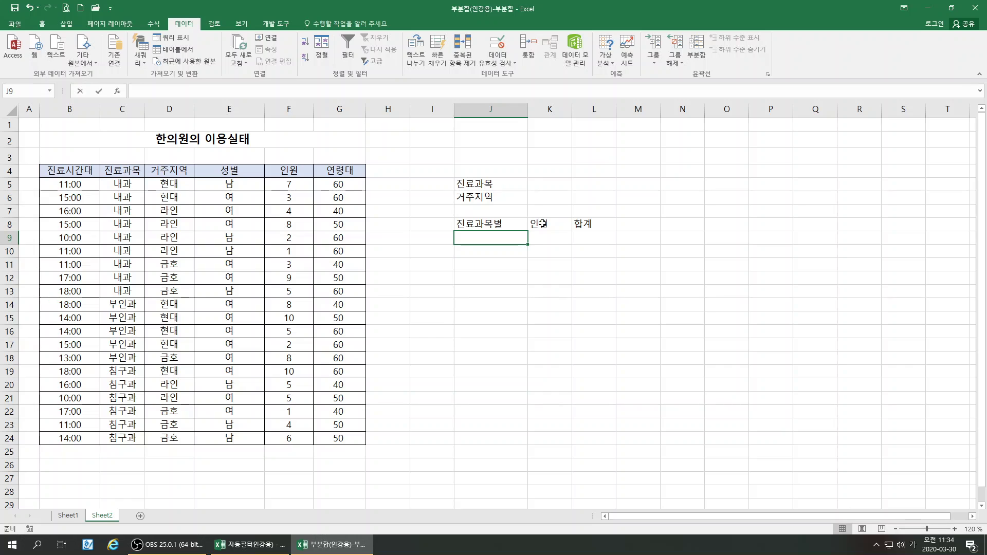
{"action": "type", "text": "거주"}
{"action": "type", "text": "지역별"}
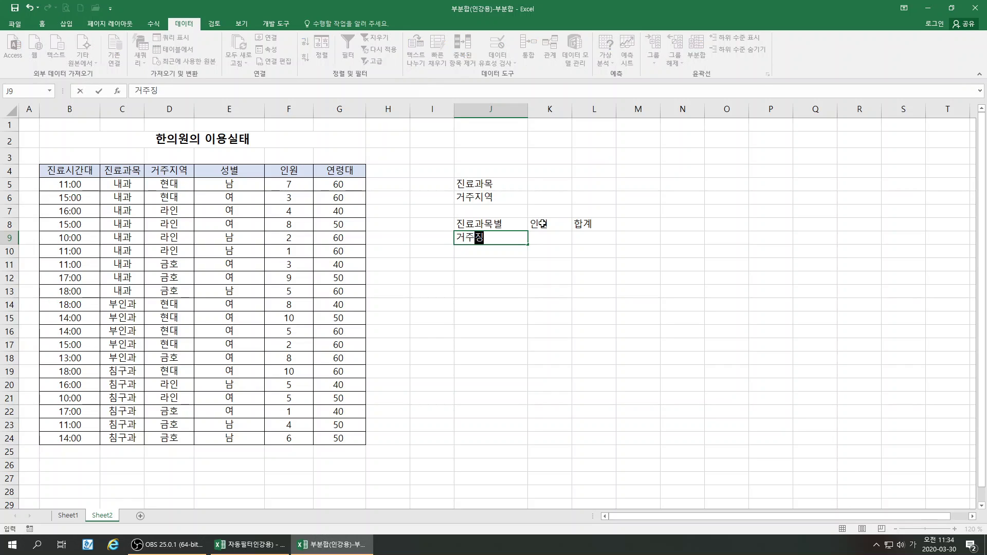
{"action": "key", "text": "Tab"}
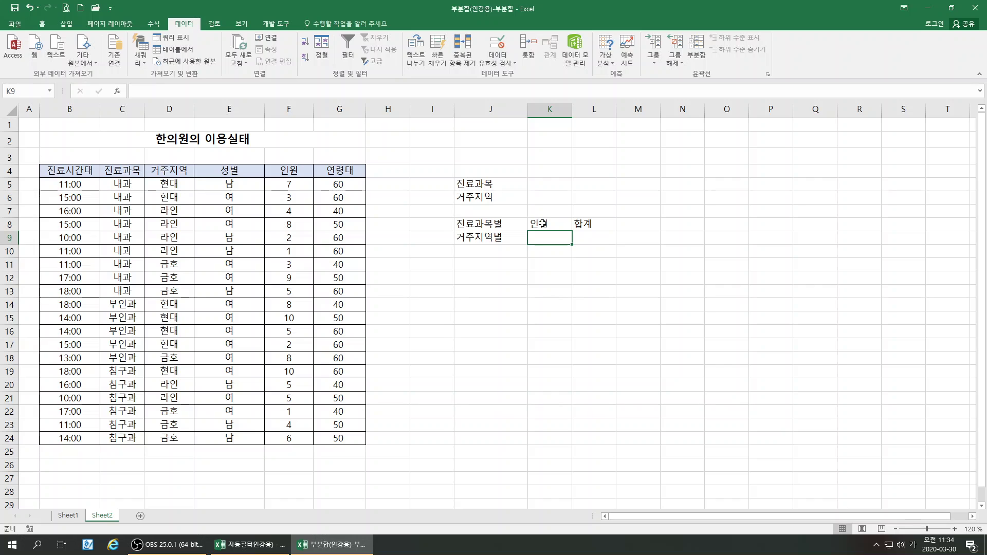
{"action": "type", "text": "연령대"}
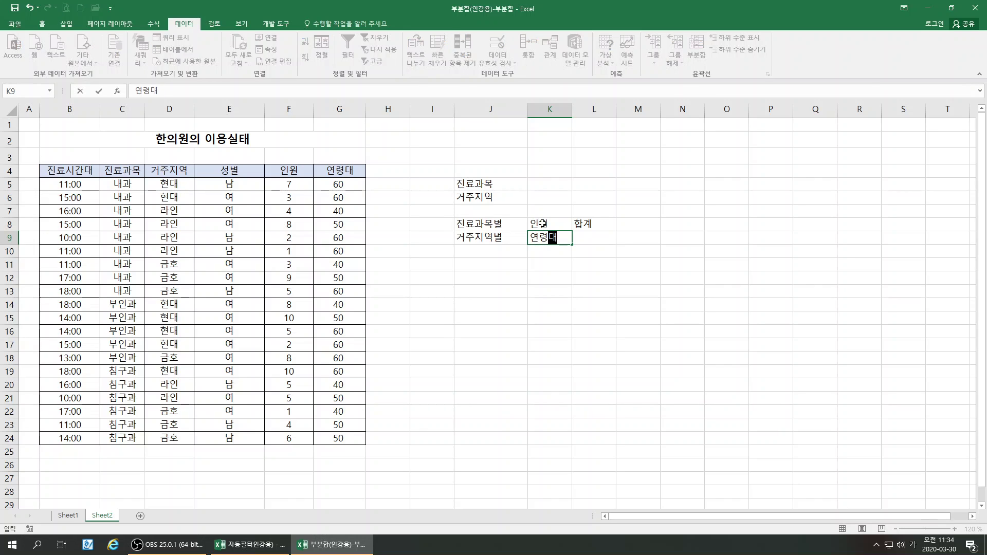
{"action": "key", "text": "Tab"}
{"action": "type", "text": "평균"}
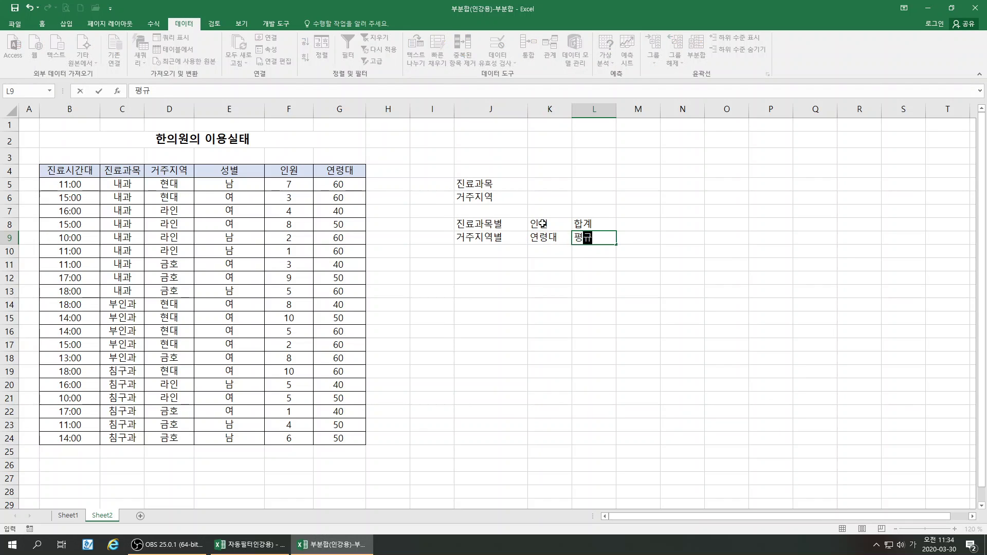
{"action": "key", "text": "Return"}
Change K9 to 인원,연령대 and widen column K to fit the text
{"action": "key", "text": "Up"}
{"action": "key", "text": "Left"}
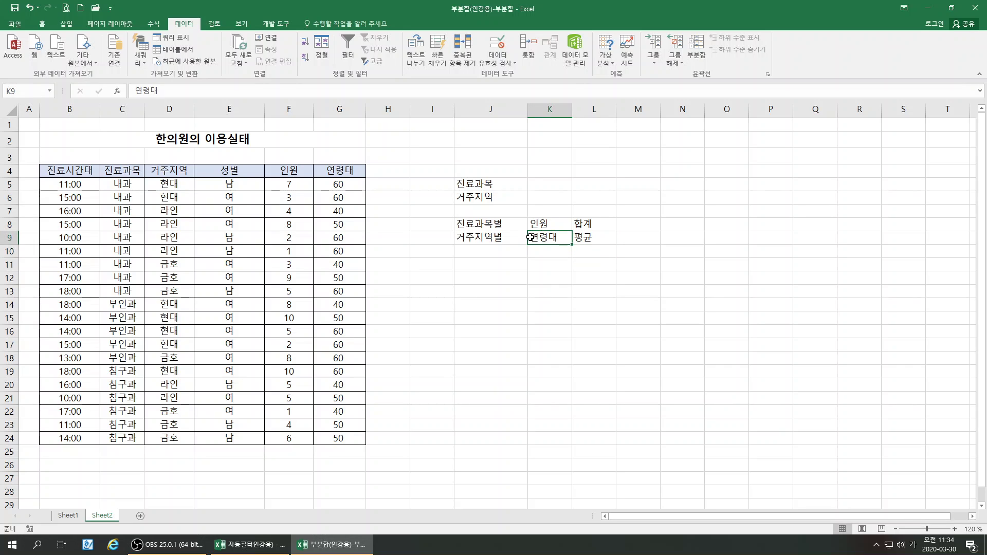
{"action": "double_click", "coordinate": [530, 237]}
{"action": "type", "text": "인원"}
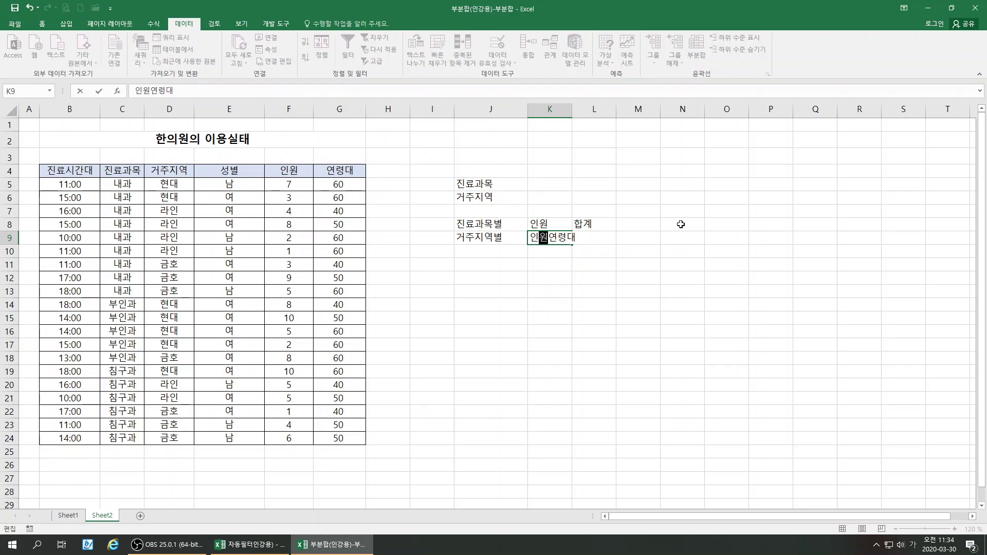
{"action": "type", "text": ","}
{"action": "key", "text": "Return"}
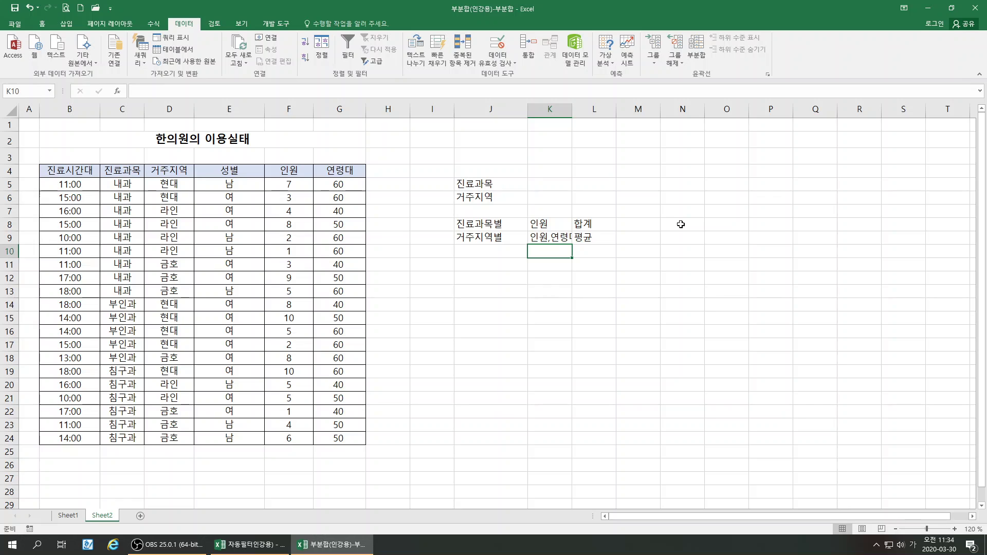
{"action": "left_click_drag", "start_coordinate": [572, 109], "coordinate": [590, 109]}
{"action": "left_click", "coordinate": [690, 242]}
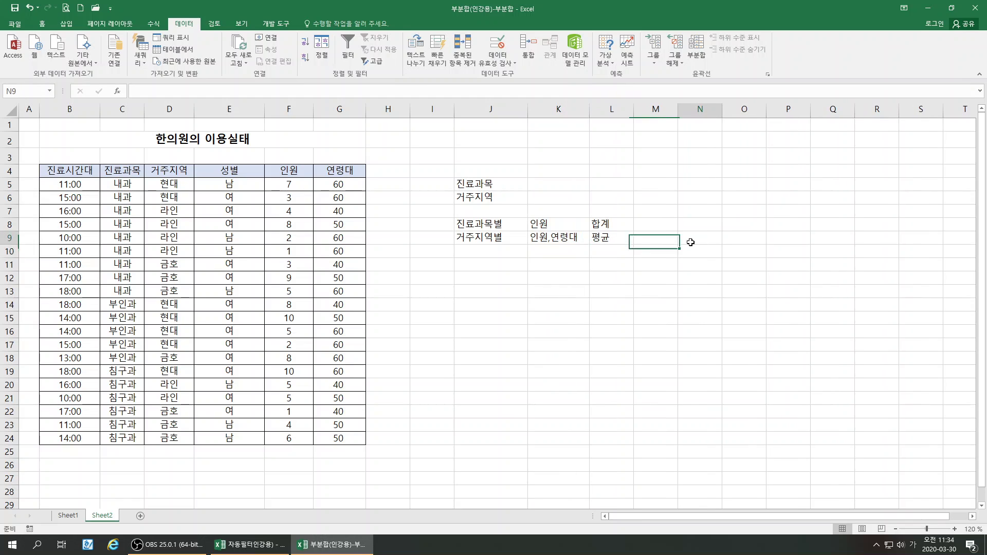
{"action": "left_click", "coordinate": [630, 239]}
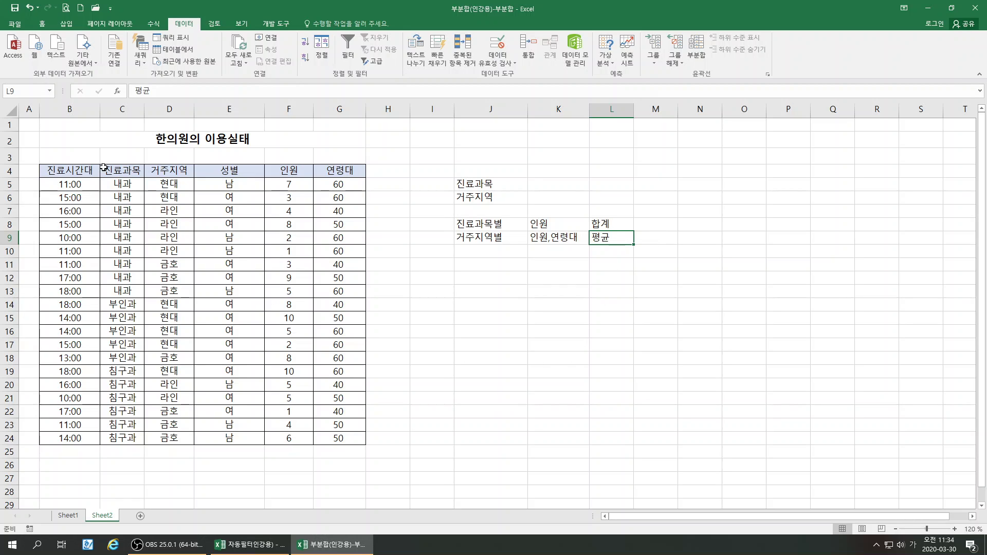
Add subtotals to the clinic table grouped by 진료과목, using 합계 on 인원 only and leaving out 연령대
{"action": "left_click", "coordinate": [76, 171]}
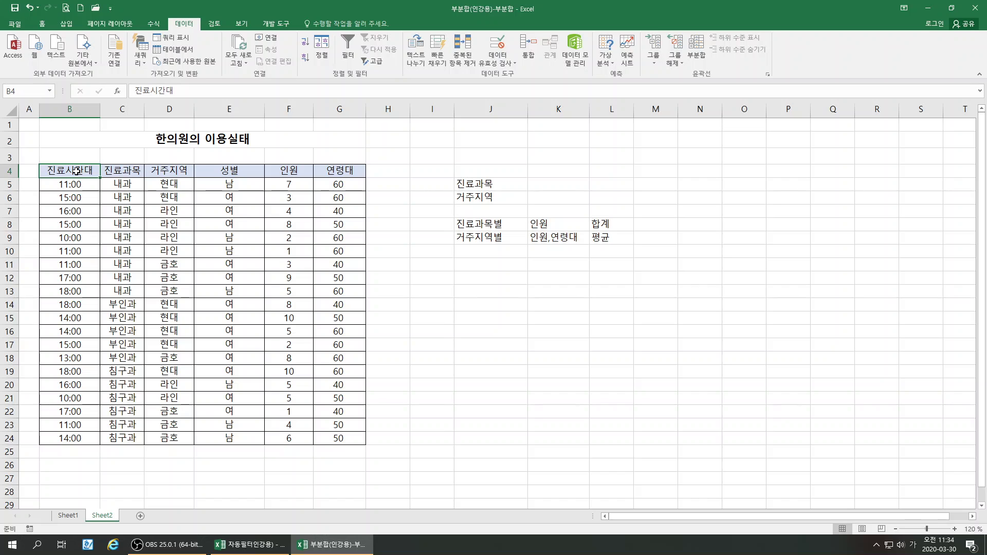
{"action": "left_click", "coordinate": [697, 49]}
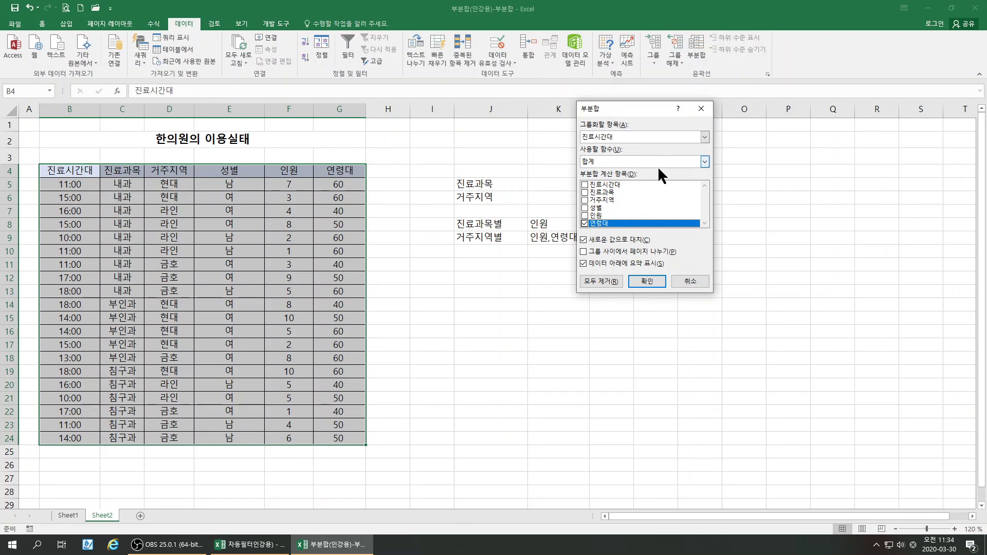
{"action": "left_click", "coordinate": [611, 138]}
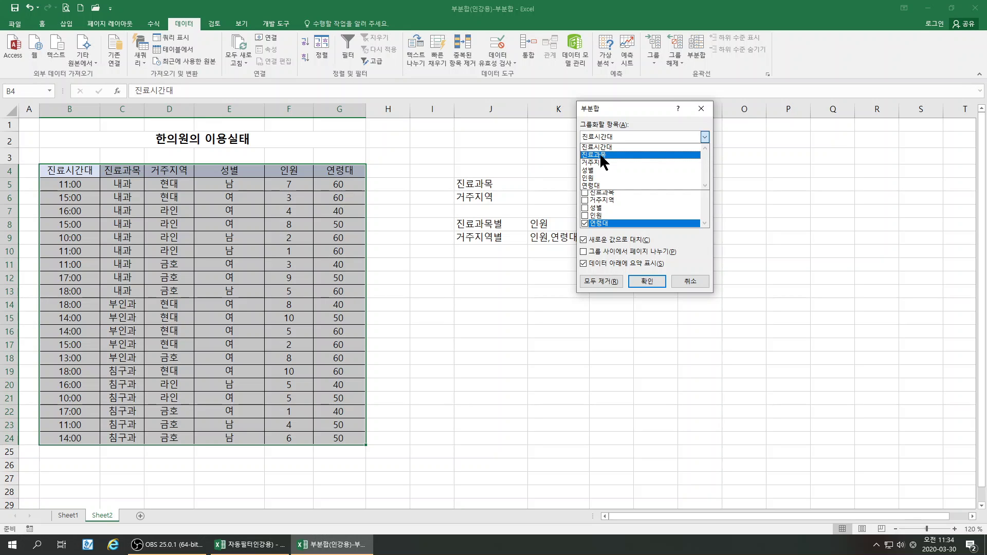
{"action": "left_click", "coordinate": [601, 155]}
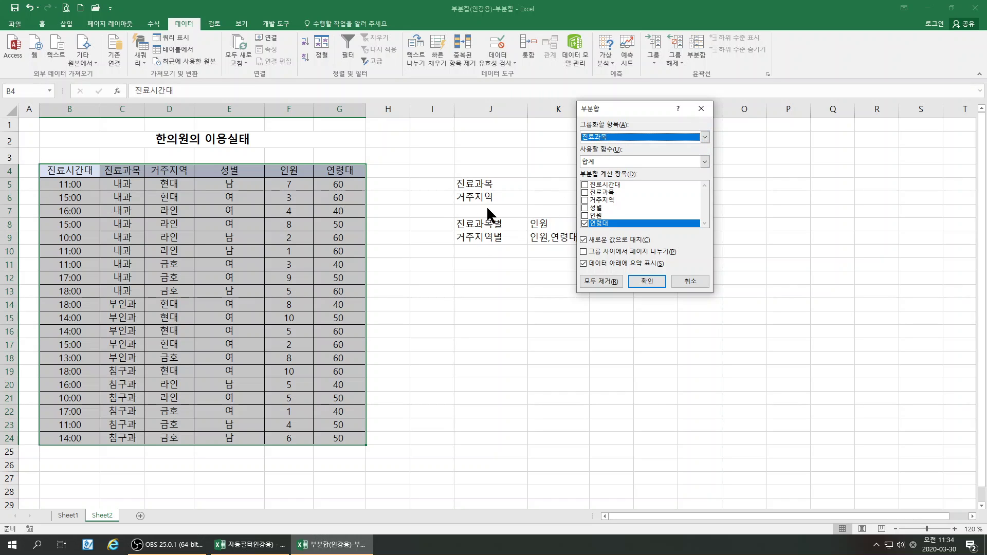
{"action": "left_click_drag", "start_coordinate": [625, 107], "coordinate": [585, 255]}
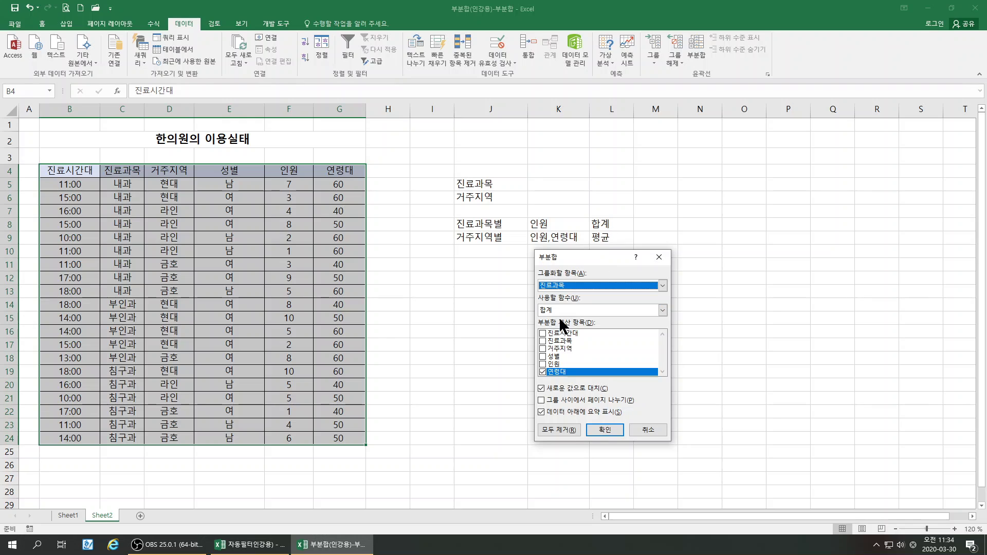
{"action": "left_click", "coordinate": [543, 364]}
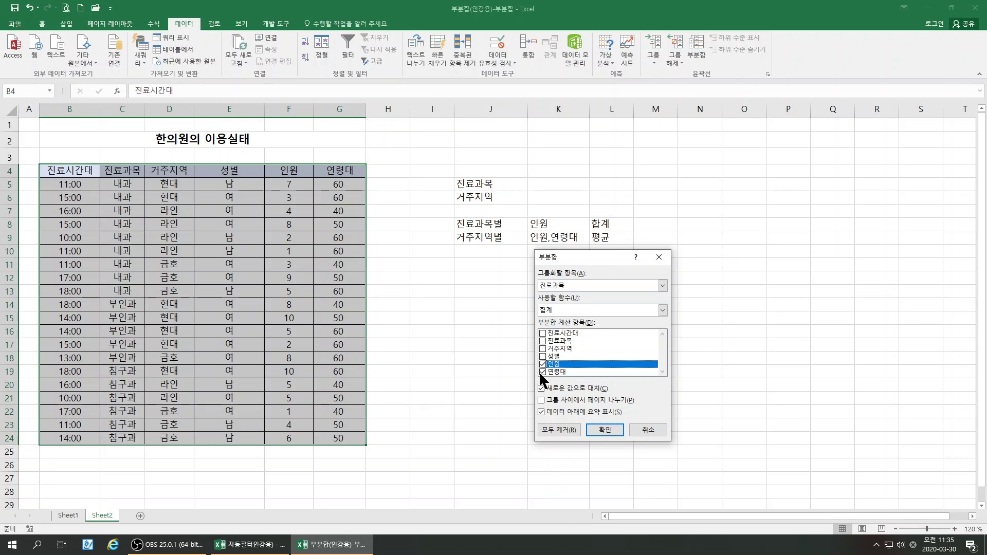
{"action": "left_click", "coordinate": [543, 372]}
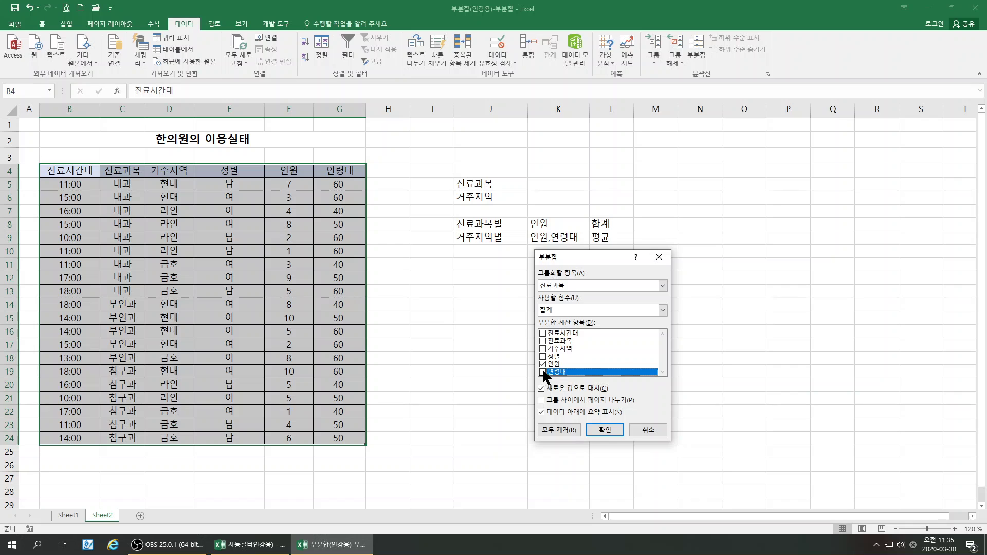
{"action": "left_click", "coordinate": [602, 431]}
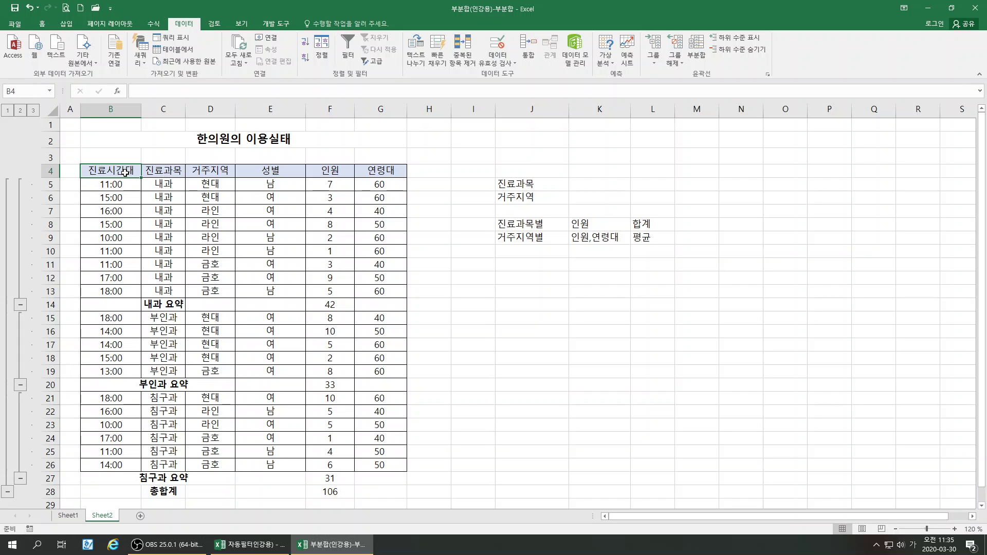
Add nested subtotals grouped by 거주지역, using 평균 on 인원 and 연령대, without replacing the existing 진료과목 subtotals
{"action": "left_click", "coordinate": [697, 49]}
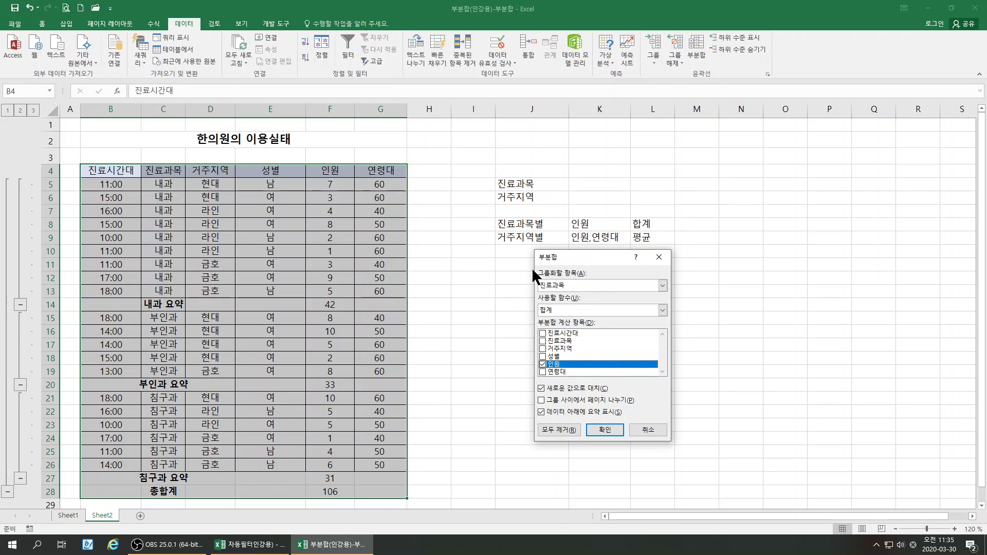
{"action": "left_click", "coordinate": [567, 285]}
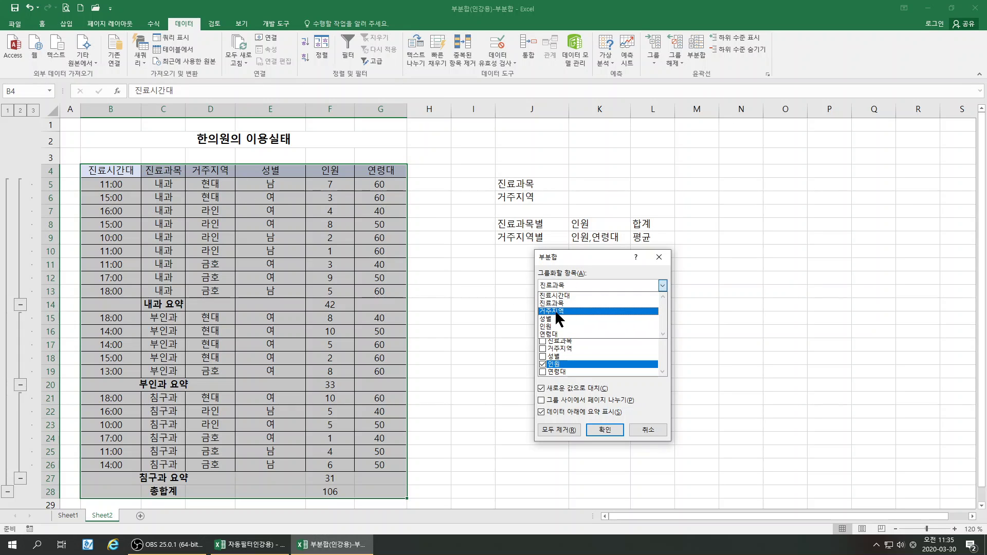
{"action": "left_click", "coordinate": [560, 311]}
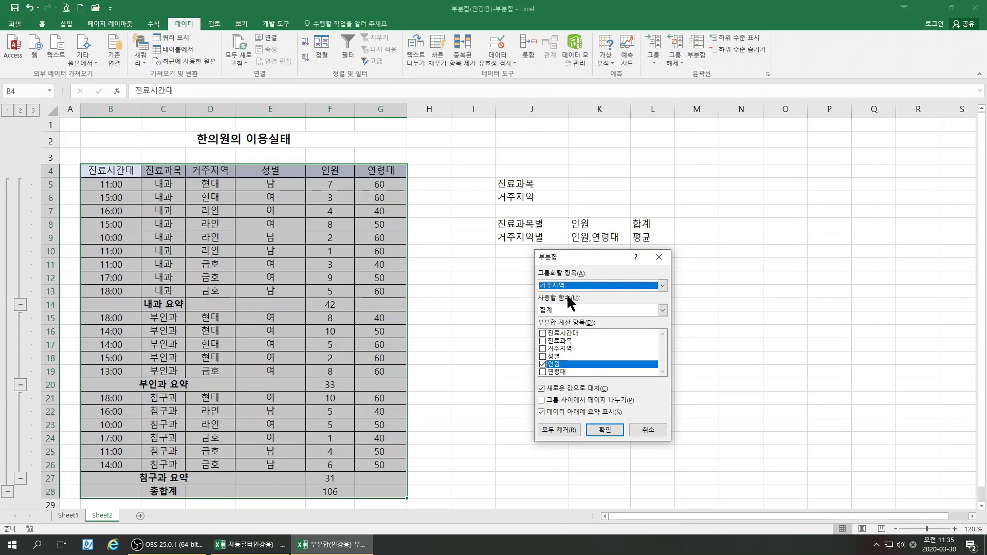
{"action": "left_click", "coordinate": [566, 309]}
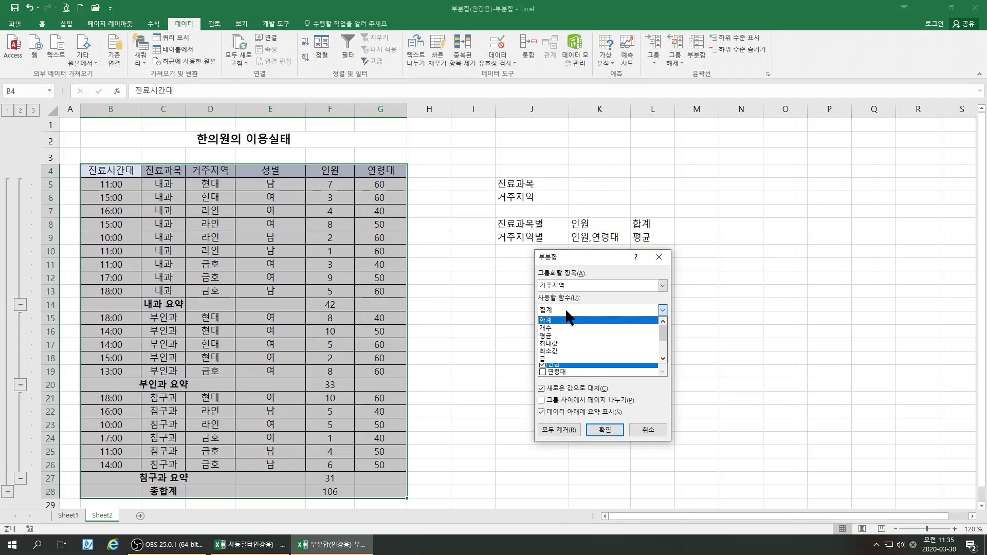
{"action": "left_click", "coordinate": [550, 336]}
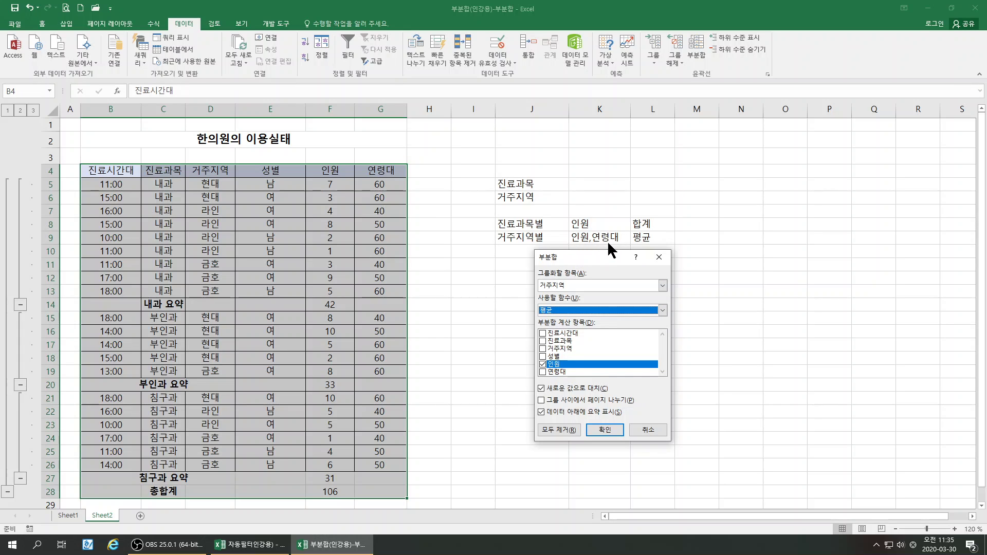
{"action": "left_click", "coordinate": [543, 372]}
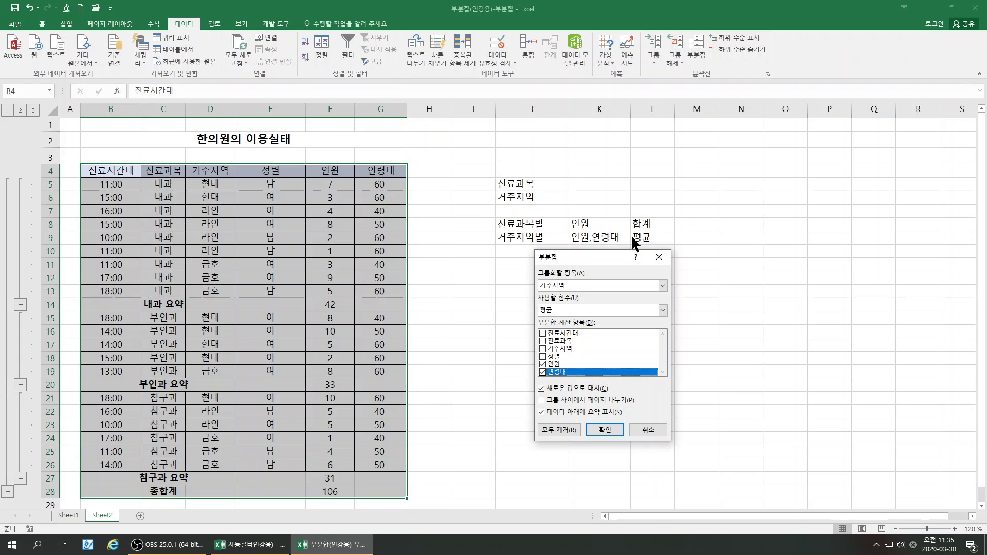
{"action": "left_click", "coordinate": [543, 390]}
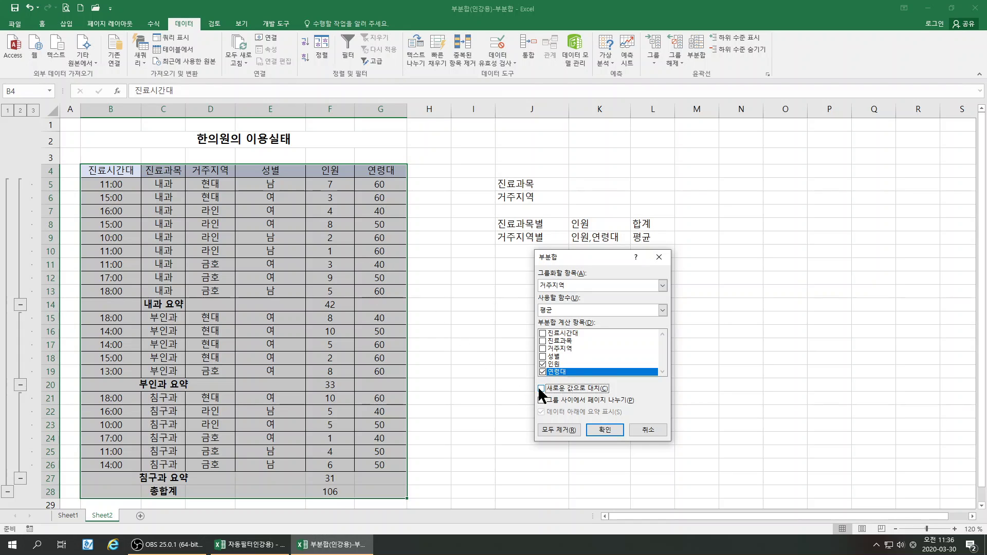
{"action": "left_click", "coordinate": [605, 430]}
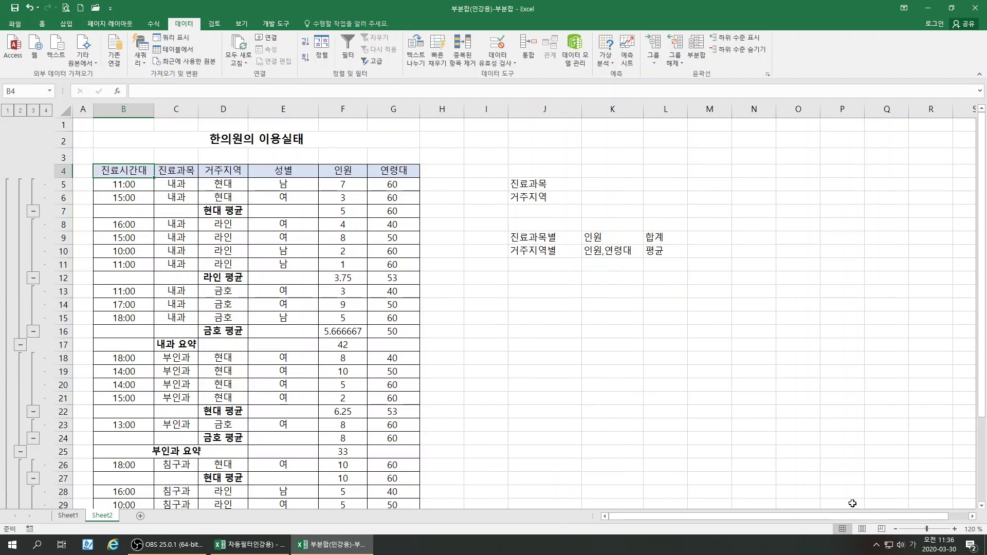
Examine the nested subtotals at 100% zoom through outline levels 1 to 4, including the 전체 평균 formula for 인원
{"action": "left_click", "coordinate": [895, 529]}
{"action": "left_click", "coordinate": [895, 529]}
{"action": "left_click", "coordinate": [895, 529]}
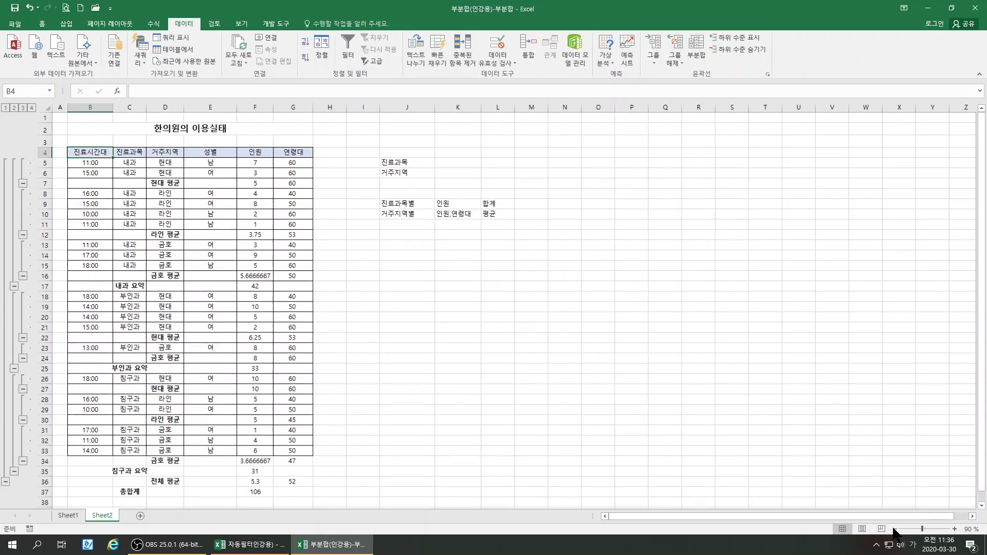
{"action": "left_click", "coordinate": [895, 529]}
{"action": "left_click", "coordinate": [955, 529]}
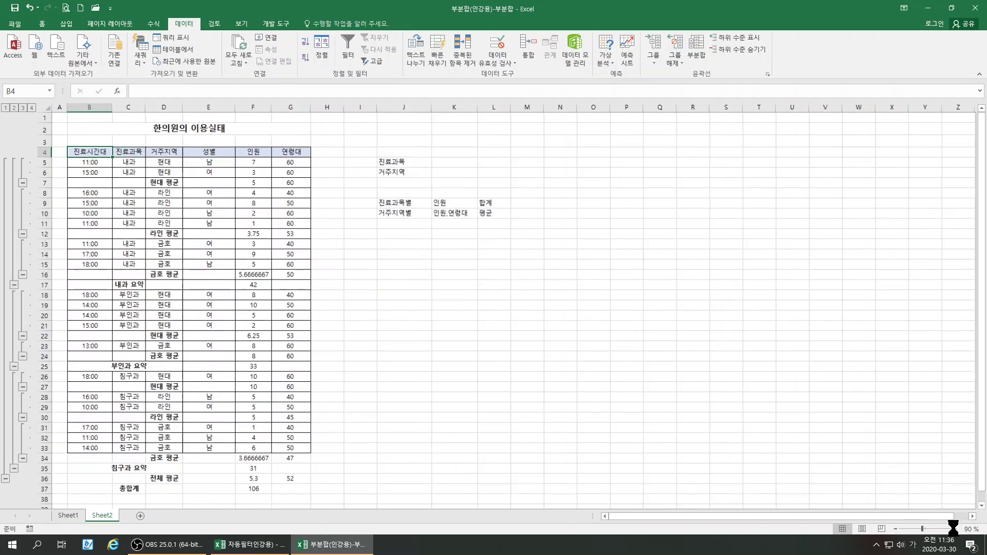
{"action": "left_click", "coordinate": [954, 529]}
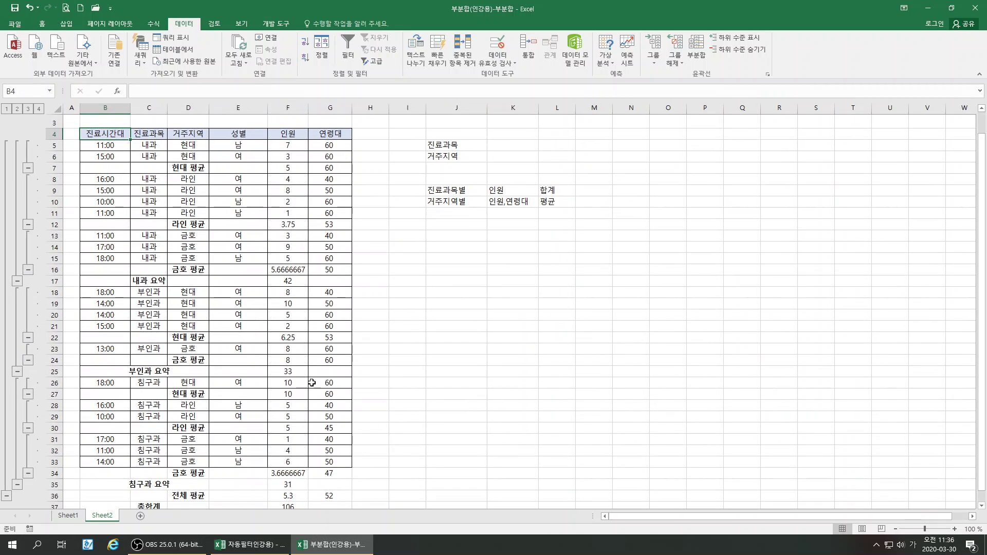
{"action": "left_click", "coordinate": [6, 109]}
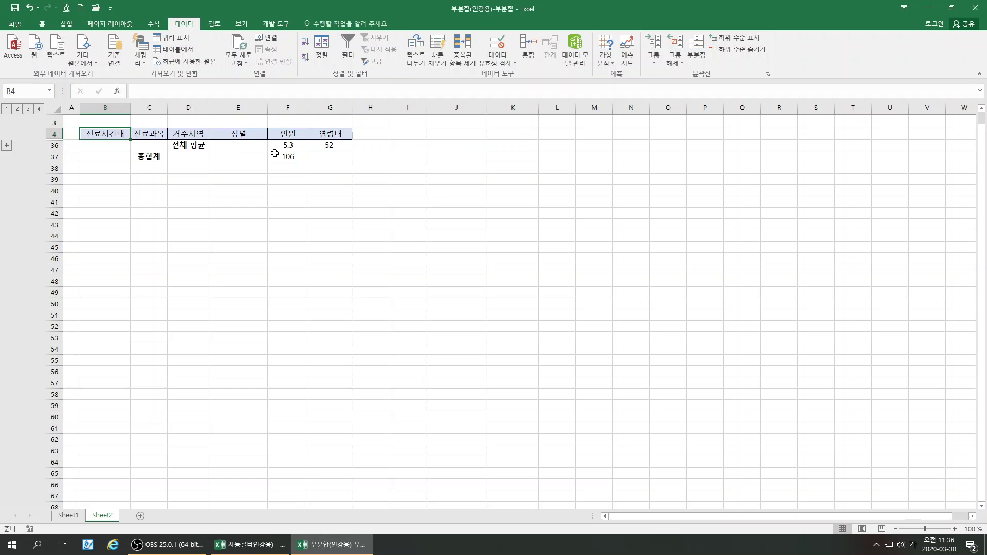
{"action": "left_click", "coordinate": [17, 109]}
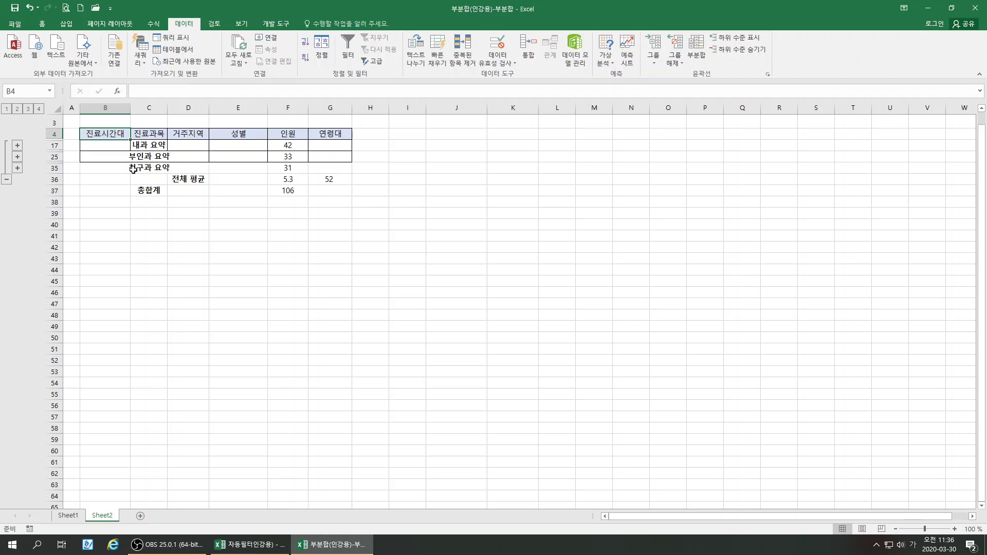
{"action": "left_click", "coordinate": [286, 178]}
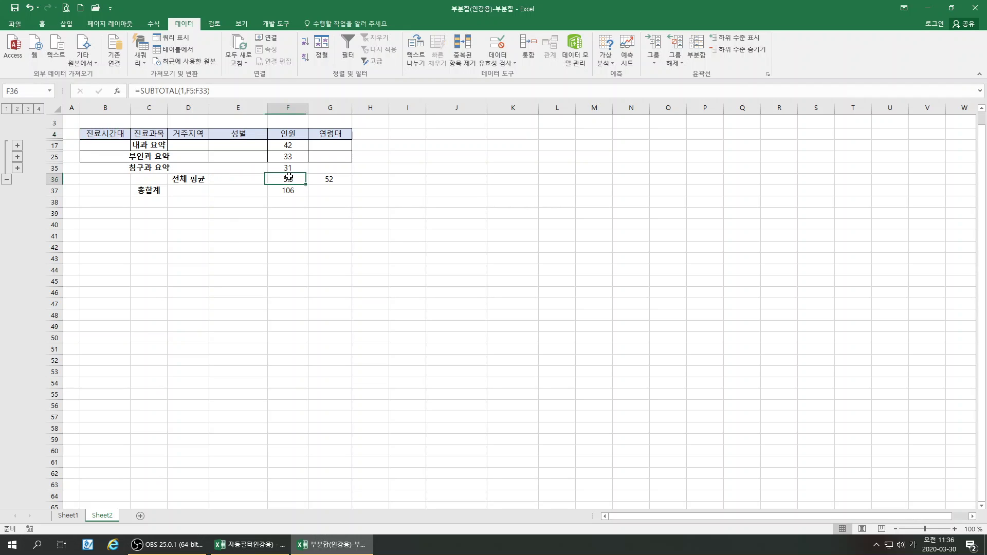
{"action": "left_click", "coordinate": [27, 109]}
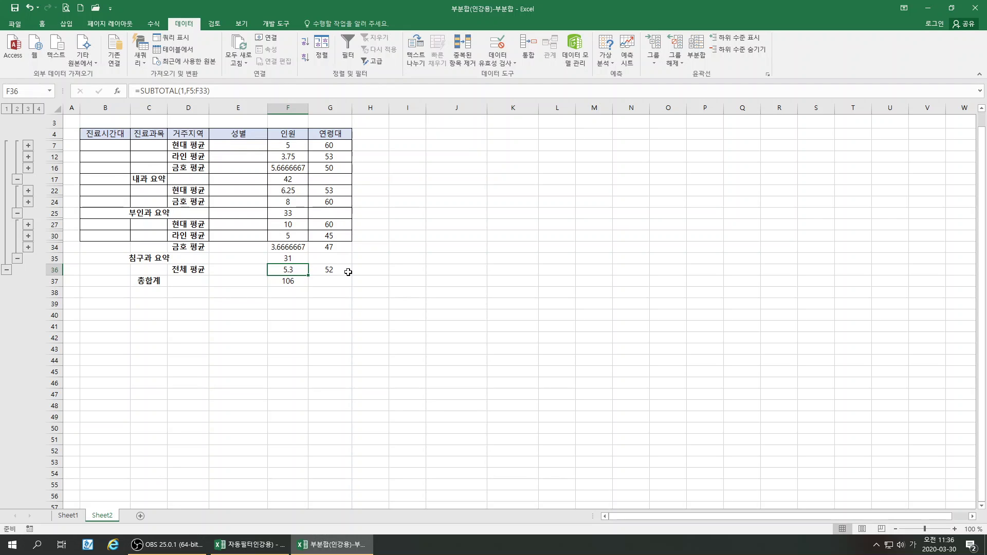
{"action": "left_click", "coordinate": [39, 108]}
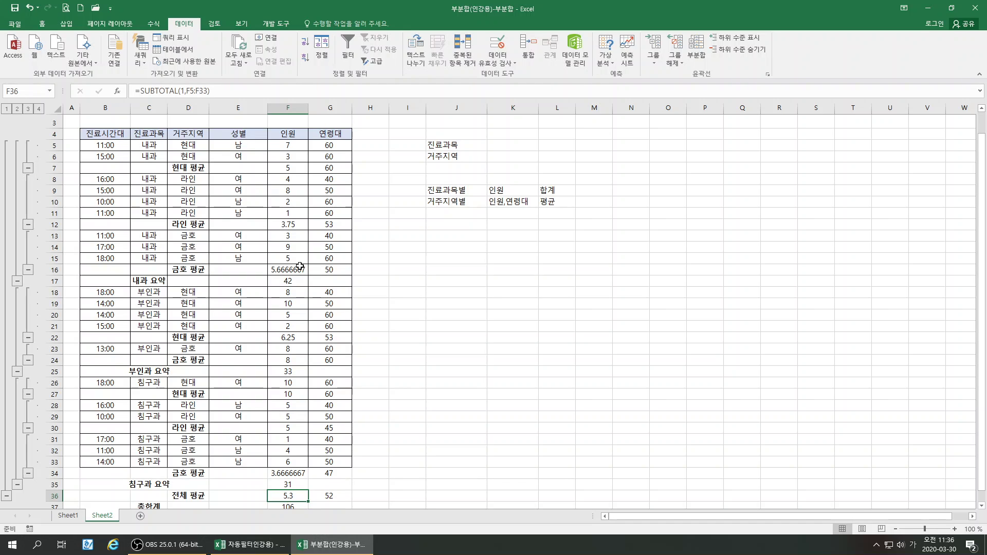
Format the 인원 averages in F12, F16, F22, F34 and F36 to show one decimal place
{"action": "left_click", "coordinate": [293, 225]}
{"action": "left_click", "coordinate": [298, 272]}
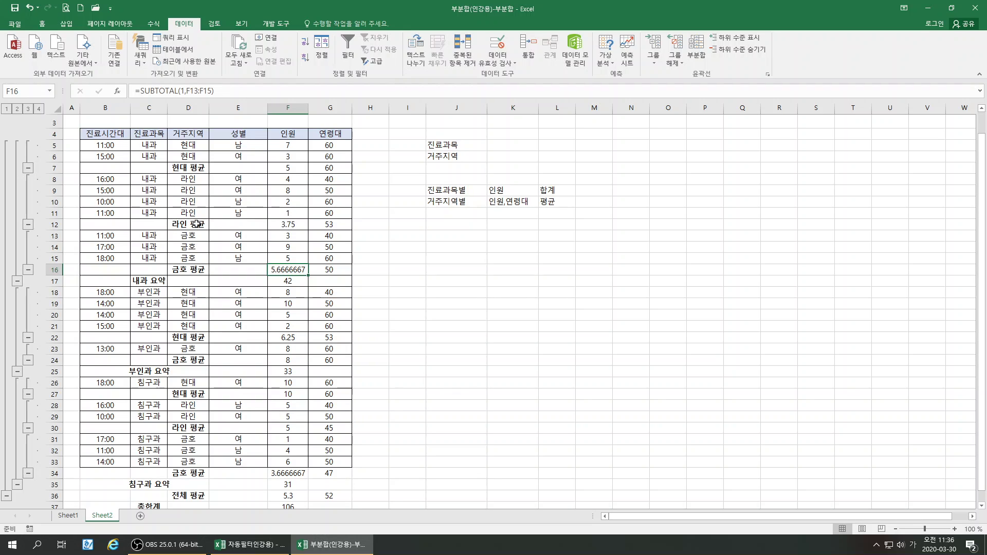
{"action": "left_click", "coordinate": [292, 223]}
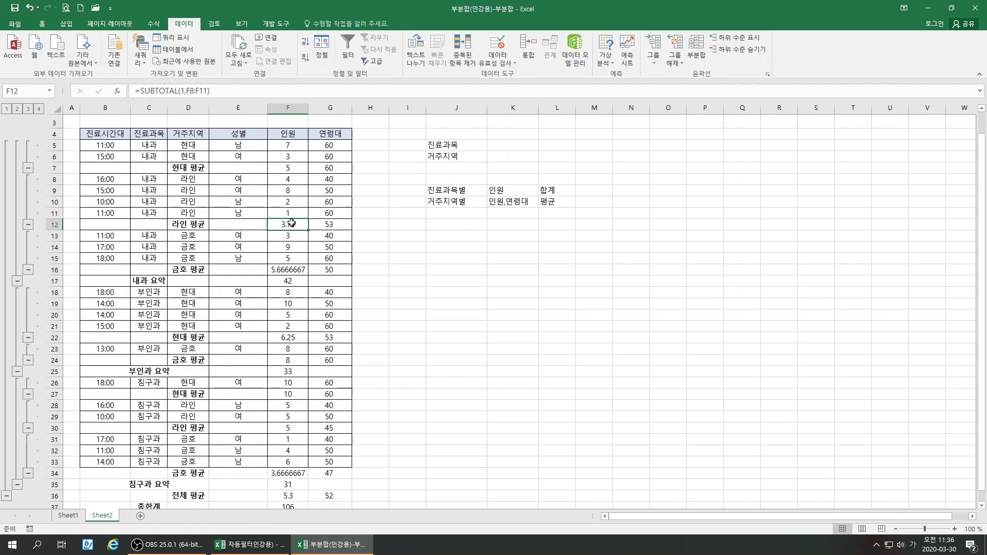
{"action": "left_click", "coordinate": [283, 271], "text": "ctrl"}
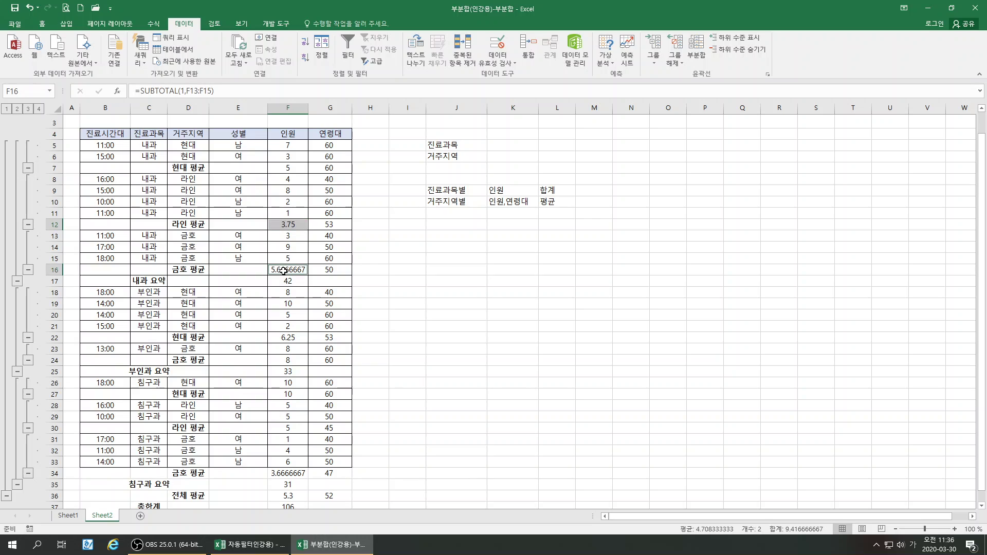
{"action": "left_click", "coordinate": [284, 339], "text": "ctrl"}
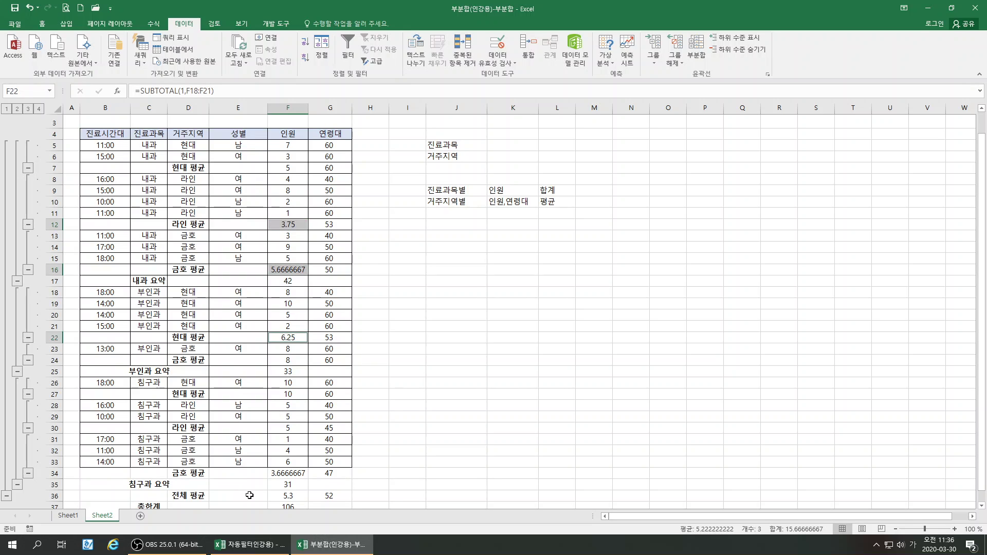
{"action": "left_click", "coordinate": [283, 474], "text": "ctrl"}
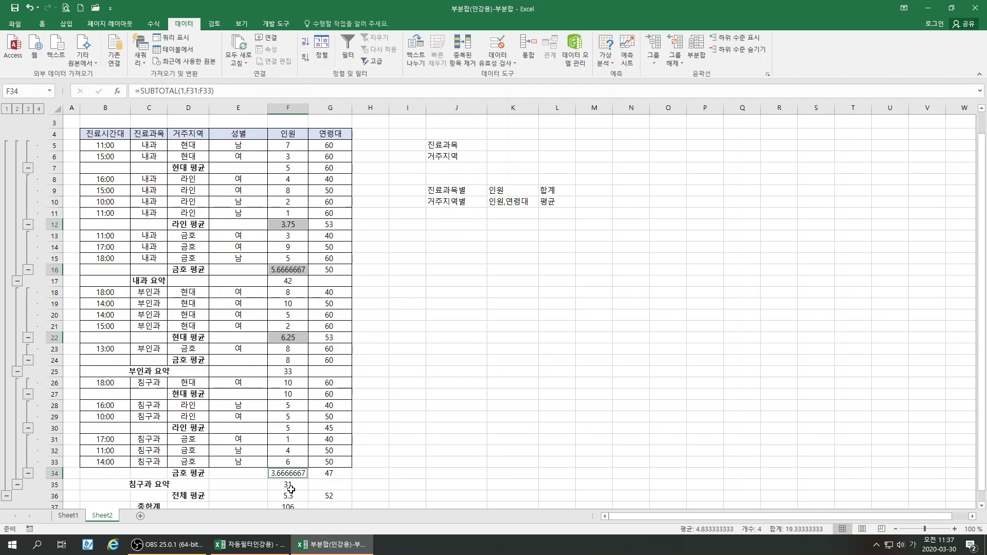
{"action": "left_click", "coordinate": [283, 497], "text": "ctrl"}
{"action": "scroll", "coordinate": [391, 463], "scroll_direction": "down", "scroll_amount": 1}
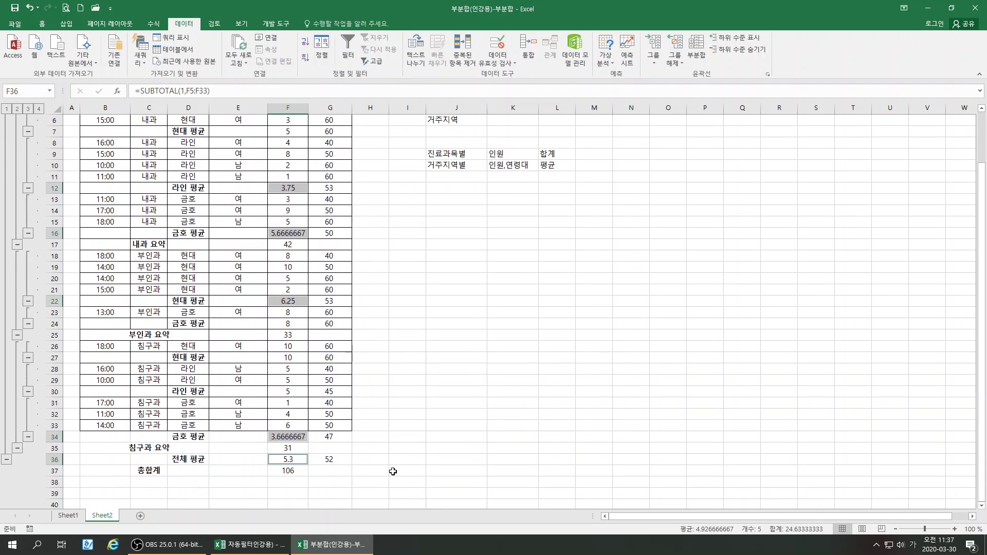
{"action": "scroll", "coordinate": [392, 469], "scroll_direction": "up", "scroll_amount": 2}
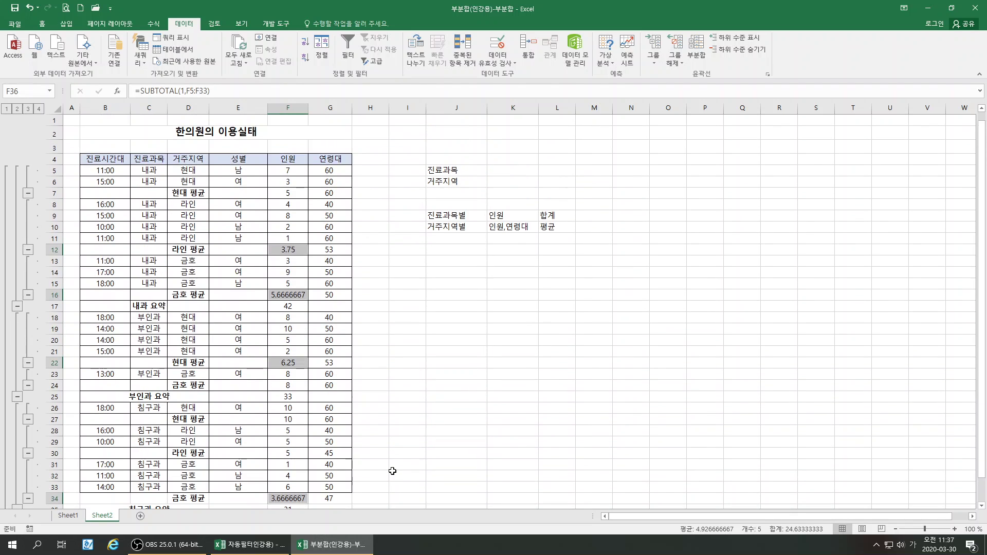
{"action": "left_click", "coordinate": [42, 24]}
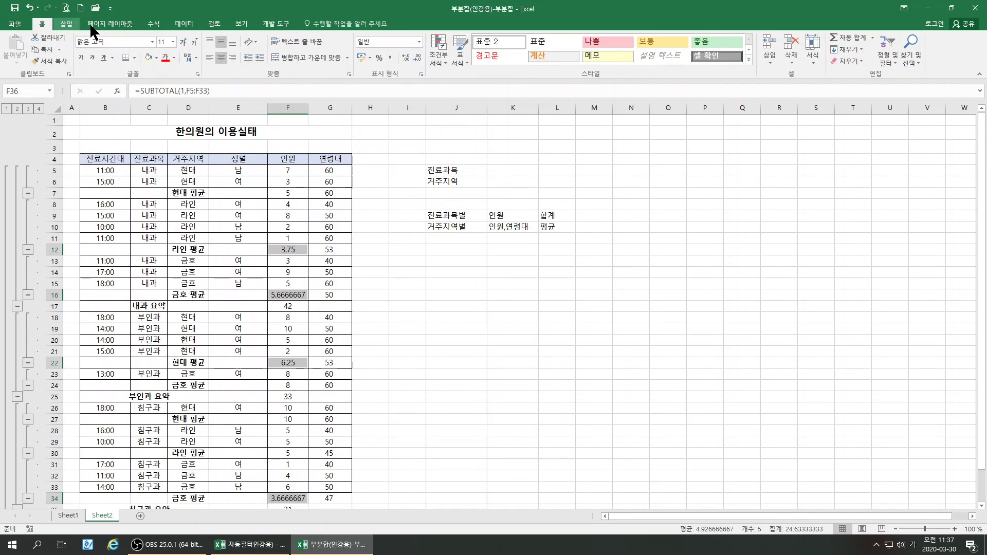
{"action": "left_click", "coordinate": [418, 61]}
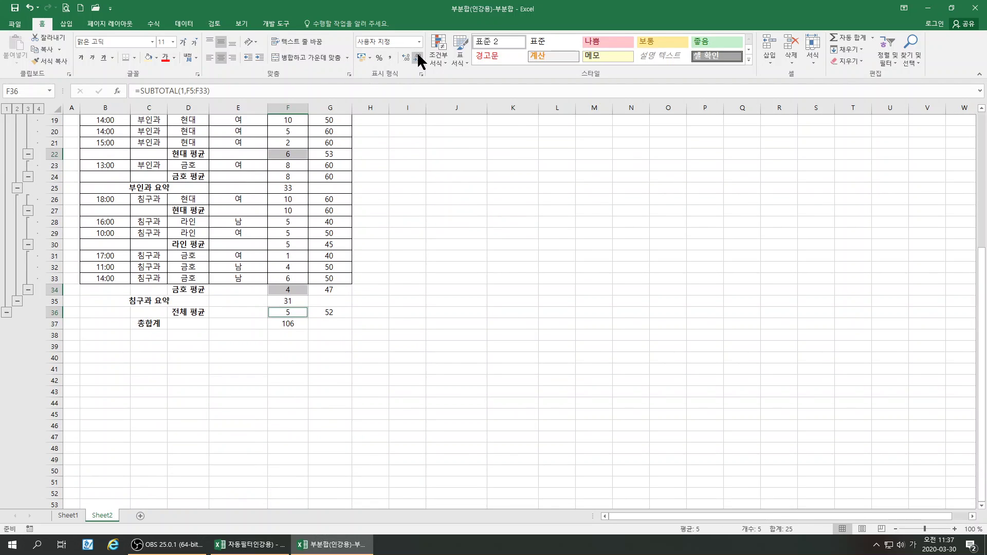
{"action": "scroll", "coordinate": [419, 146], "scroll_direction": "up", "scroll_amount": 6}
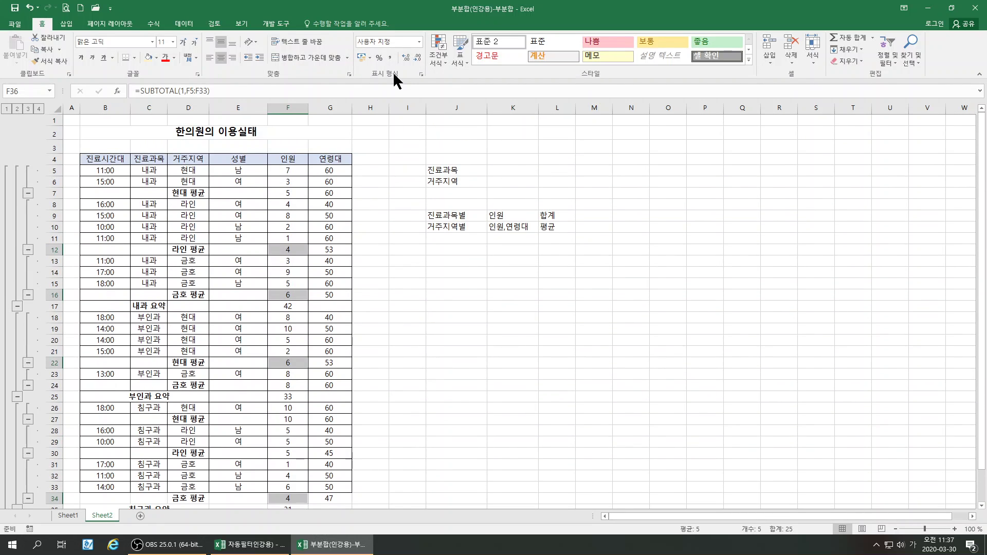
{"action": "left_click", "coordinate": [406, 58]}
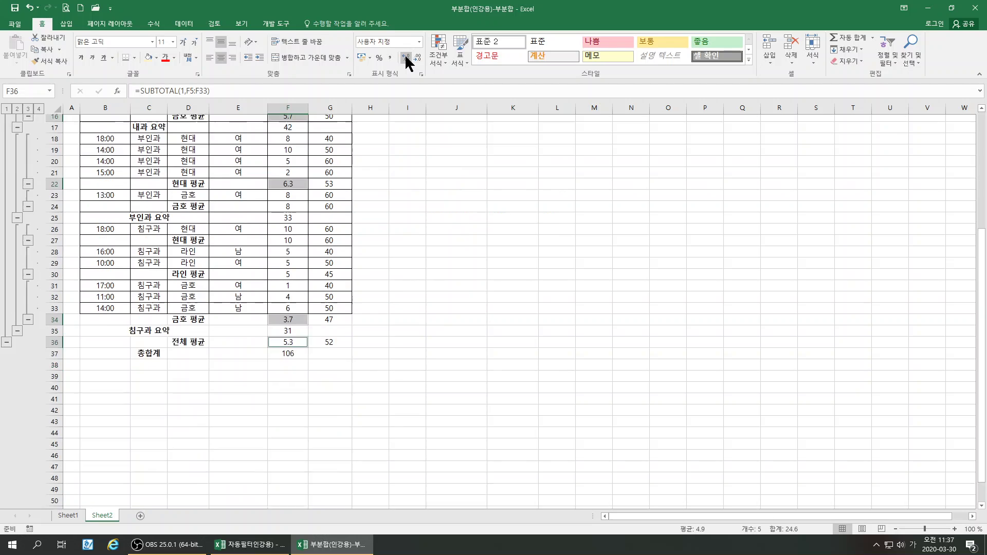
{"action": "scroll", "coordinate": [291, 300], "scroll_direction": "up", "scroll_amount": 5}
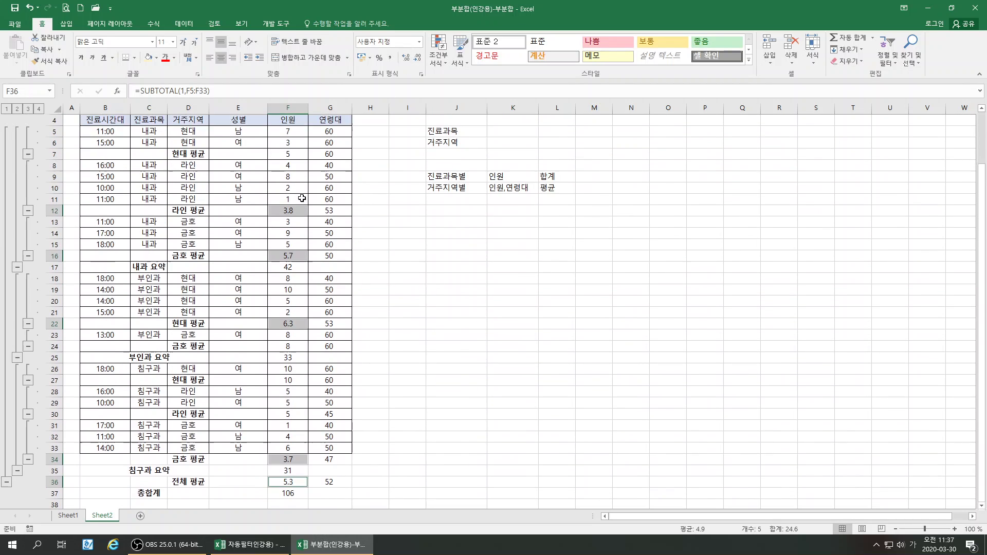
{"action": "scroll", "coordinate": [296, 359], "scroll_direction": "up", "scroll_amount": 1}
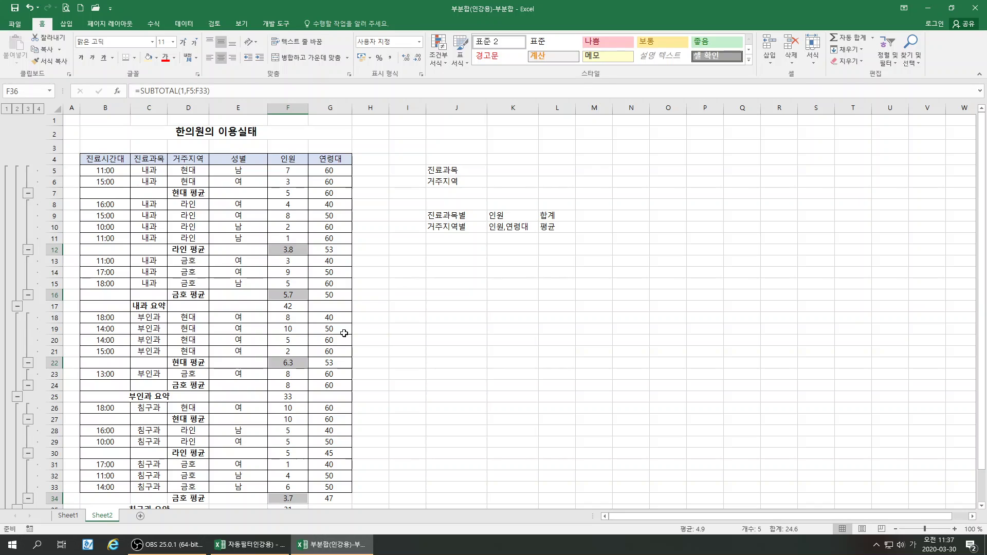
Check the subtotal rows at outline level 3 and return to the full detail at level 4
{"action": "left_click", "coordinate": [260, 204]}
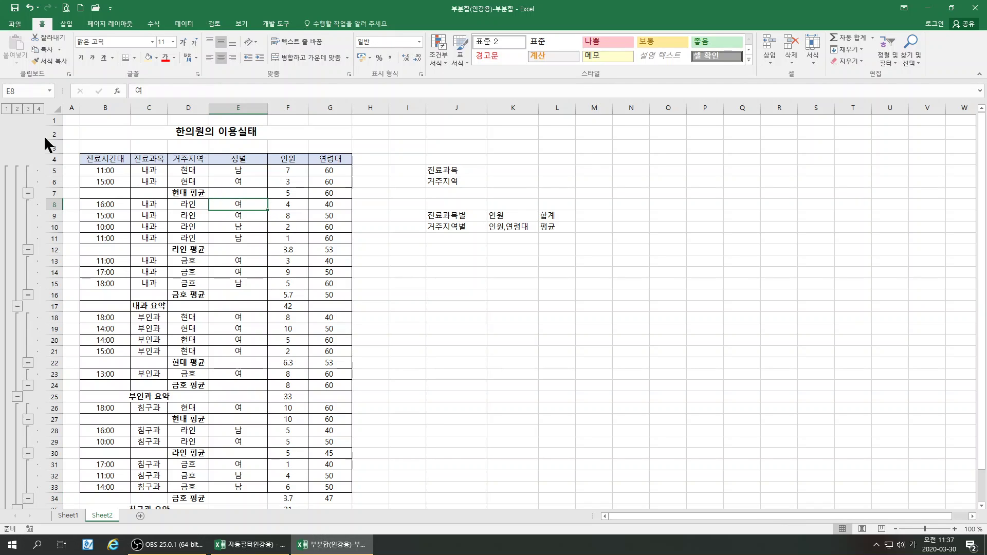
{"action": "left_click", "coordinate": [28, 109]}
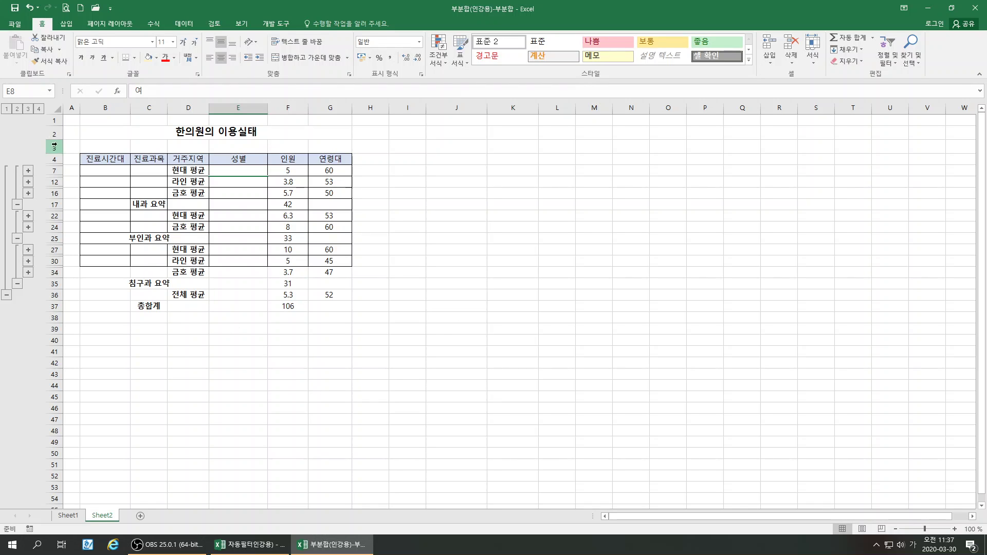
{"action": "left_click", "coordinate": [39, 109]}
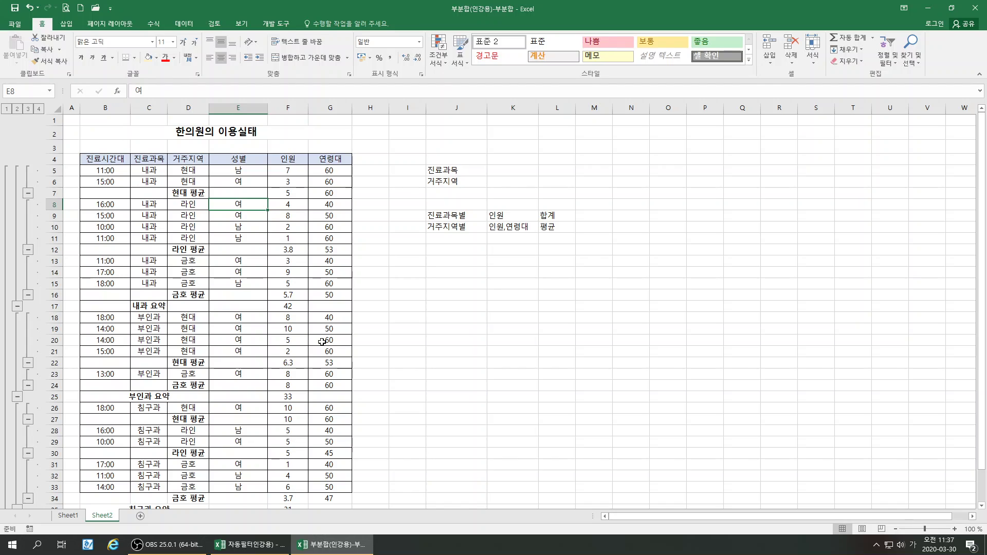
Replace every occurrence of 요약 with 합계 in the Sheet2 subtotal labels
{"action": "left_click", "coordinate": [105, 159]}
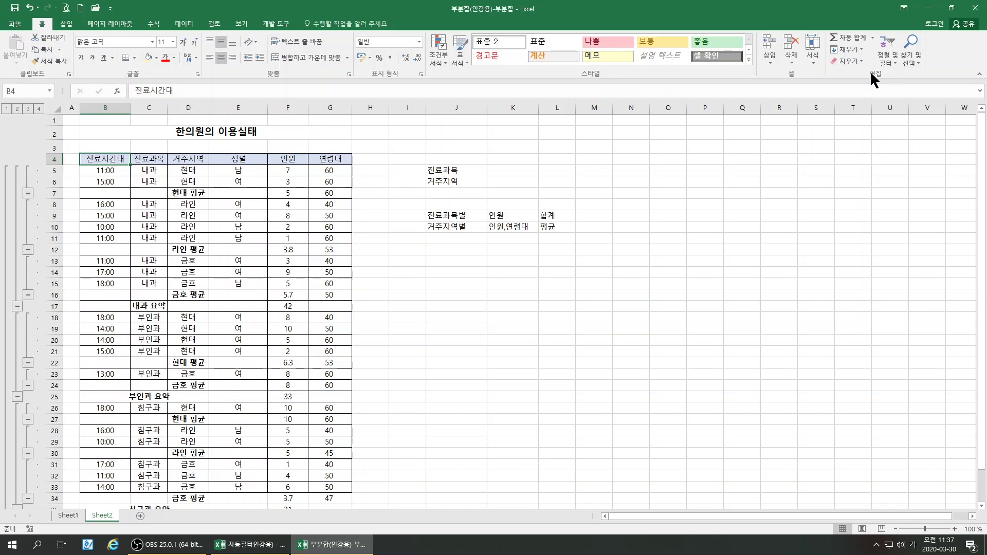
{"action": "left_click", "coordinate": [910, 57]}
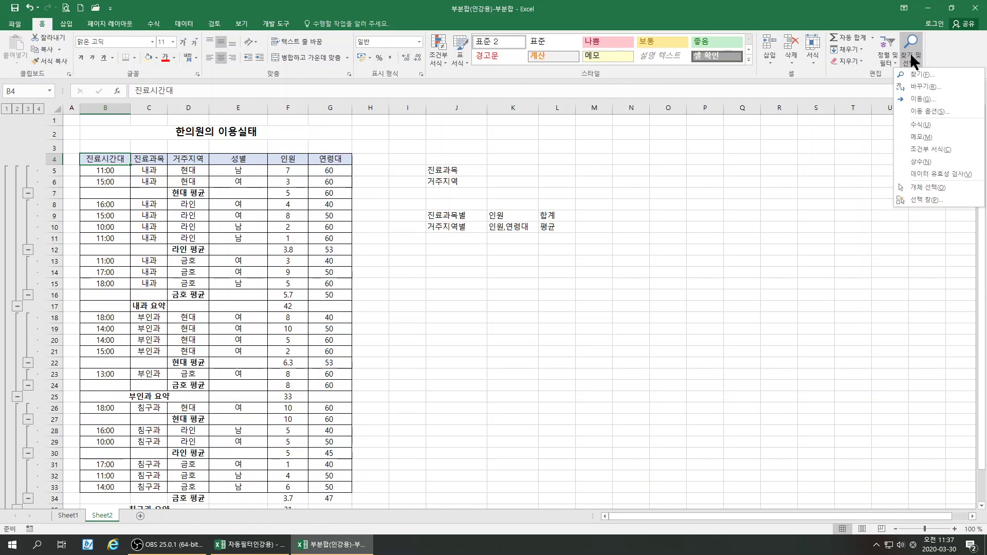
{"action": "left_click", "coordinate": [920, 87]}
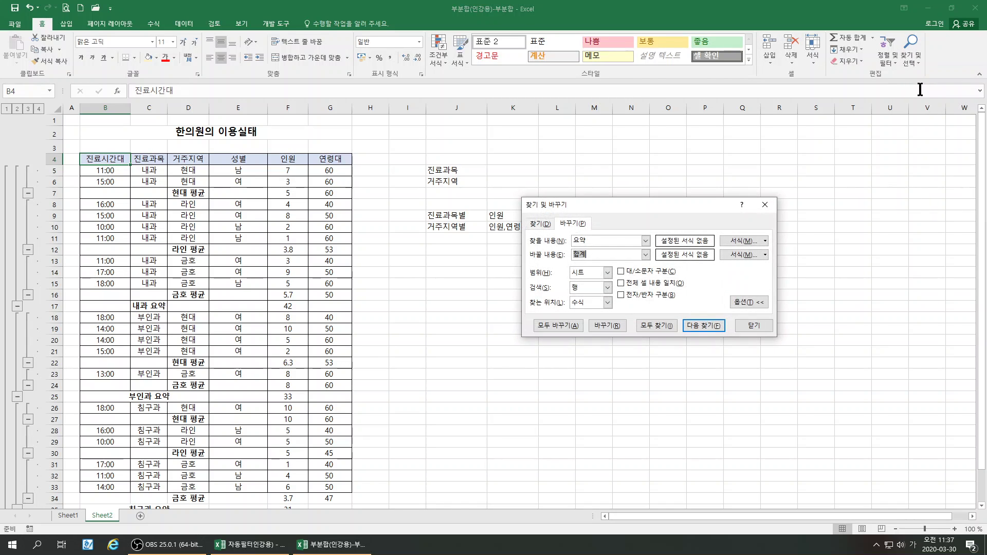
{"action": "left_click", "coordinate": [592, 240]}
{"action": "left_click", "coordinate": [556, 325]}
{"action": "left_click", "coordinate": [503, 361]}
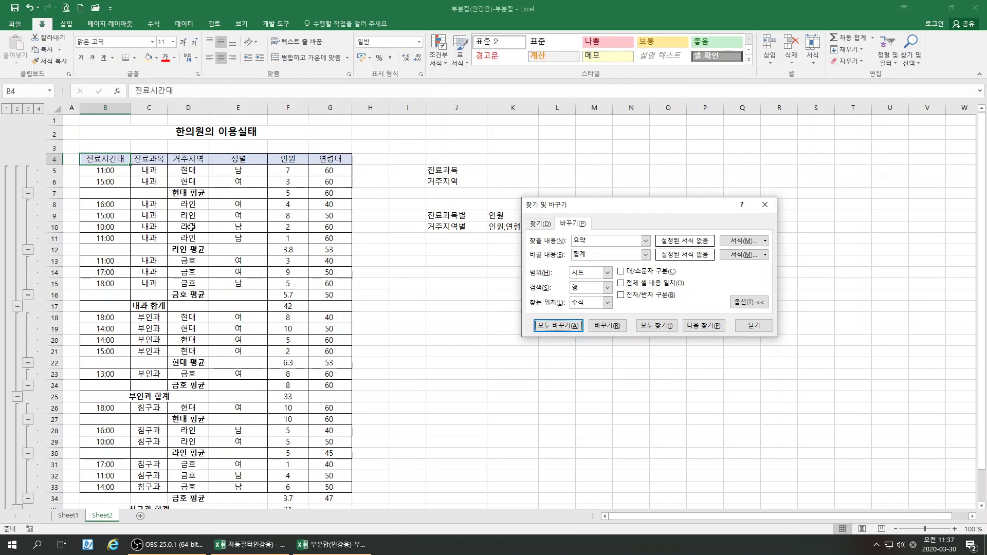
{"action": "left_click", "coordinate": [754, 326]}
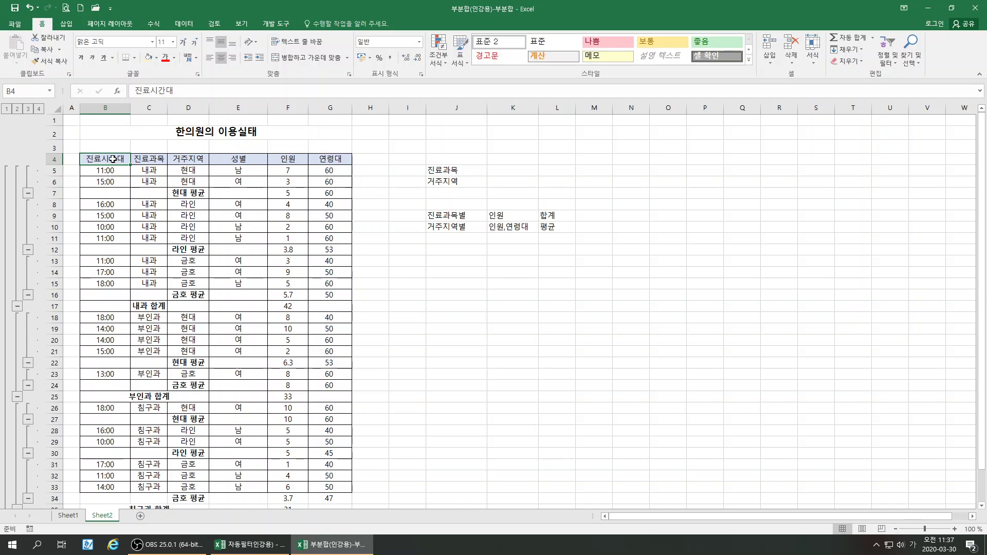
Remove all subtotals from the 한의원의 이용실태 table on Sheet2
{"action": "scroll", "coordinate": [262, 355], "scroll_direction": "down", "scroll_amount": 1}
{"action": "scroll", "coordinate": [273, 410], "scroll_direction": "up", "scroll_amount": 1}
{"action": "left_click", "coordinate": [184, 23]}
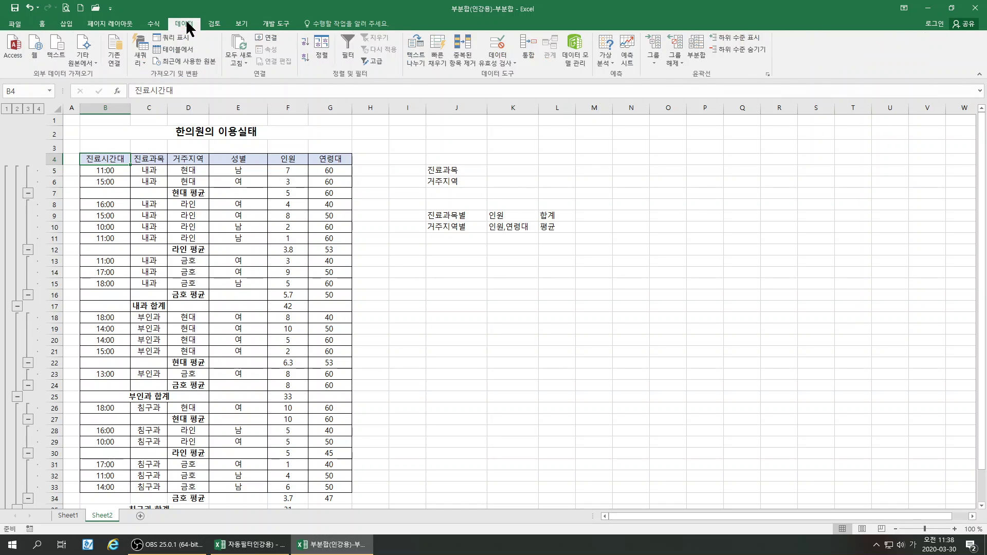
{"action": "left_click", "coordinate": [702, 47]}
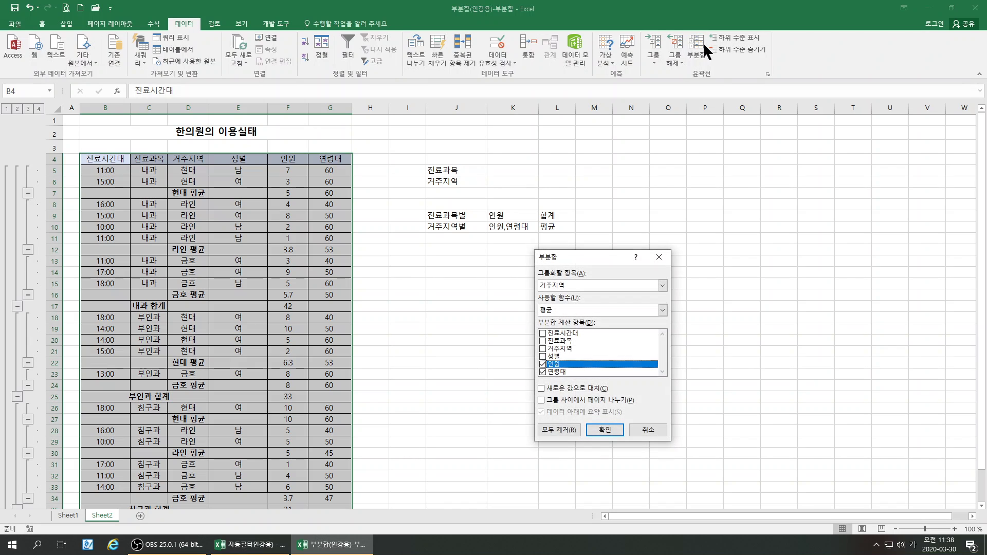
{"action": "left_click", "coordinate": [549, 427]}
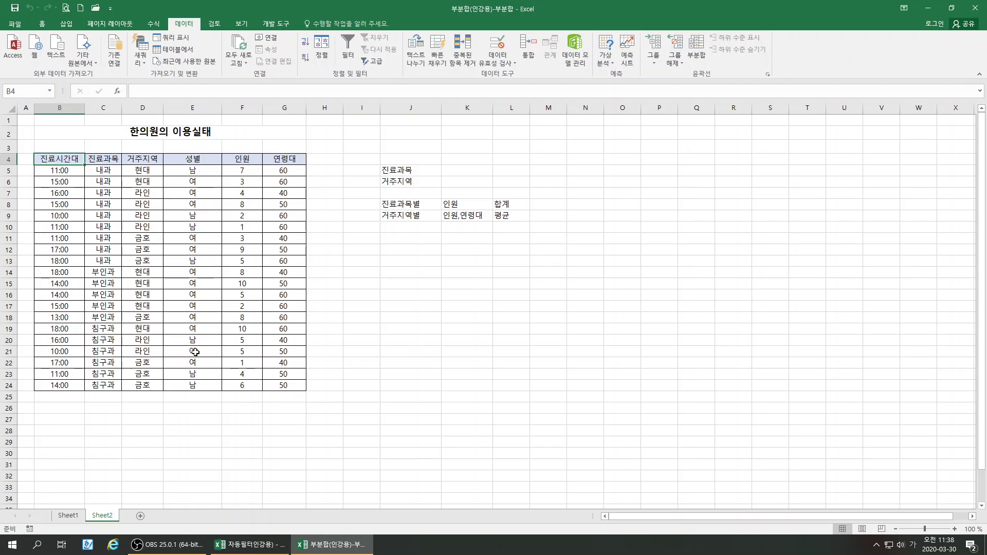
{"action": "left_click", "coordinate": [157, 248]}
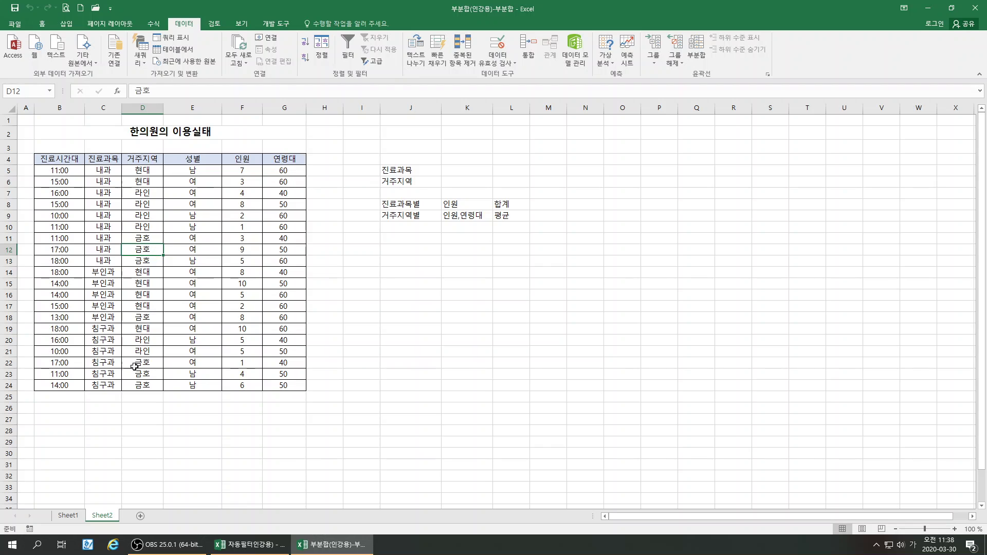
{"action": "left_click", "coordinate": [68, 407]}
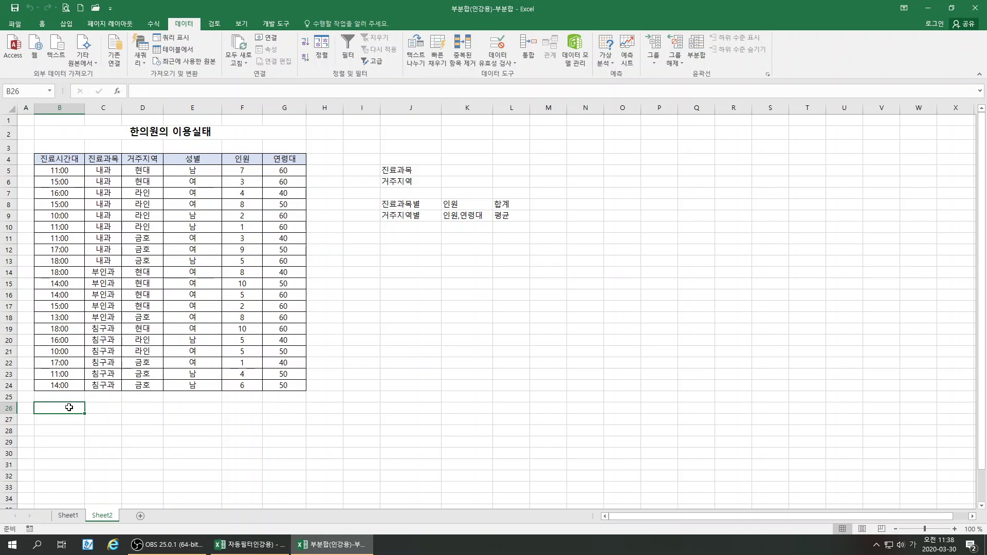
{"action": "left_click", "coordinate": [148, 411]}
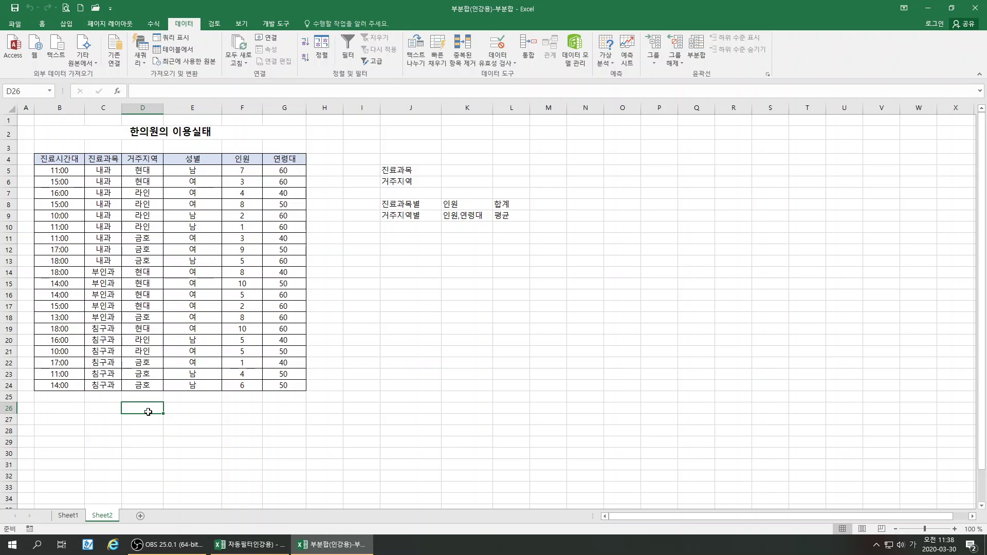
{"action": "left_click", "coordinate": [91, 408]}
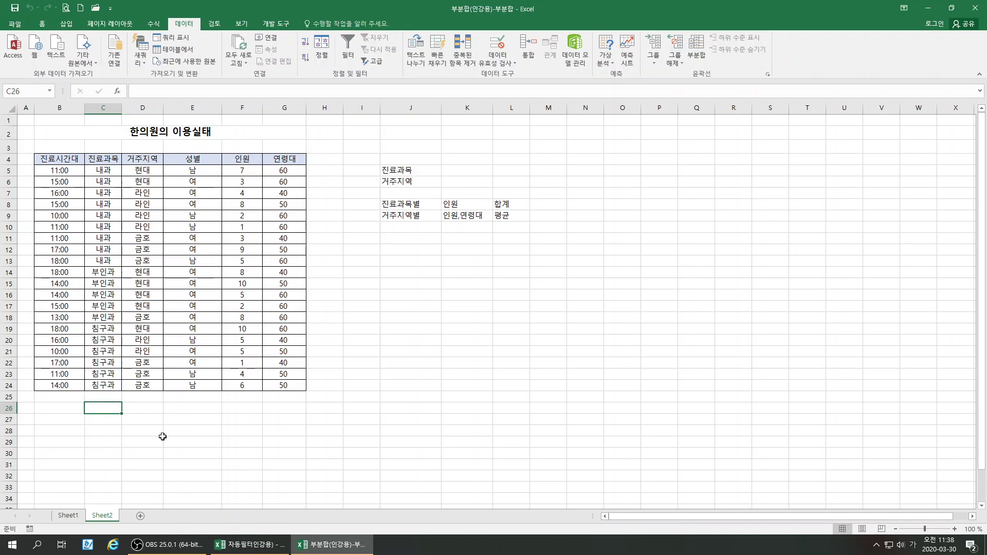